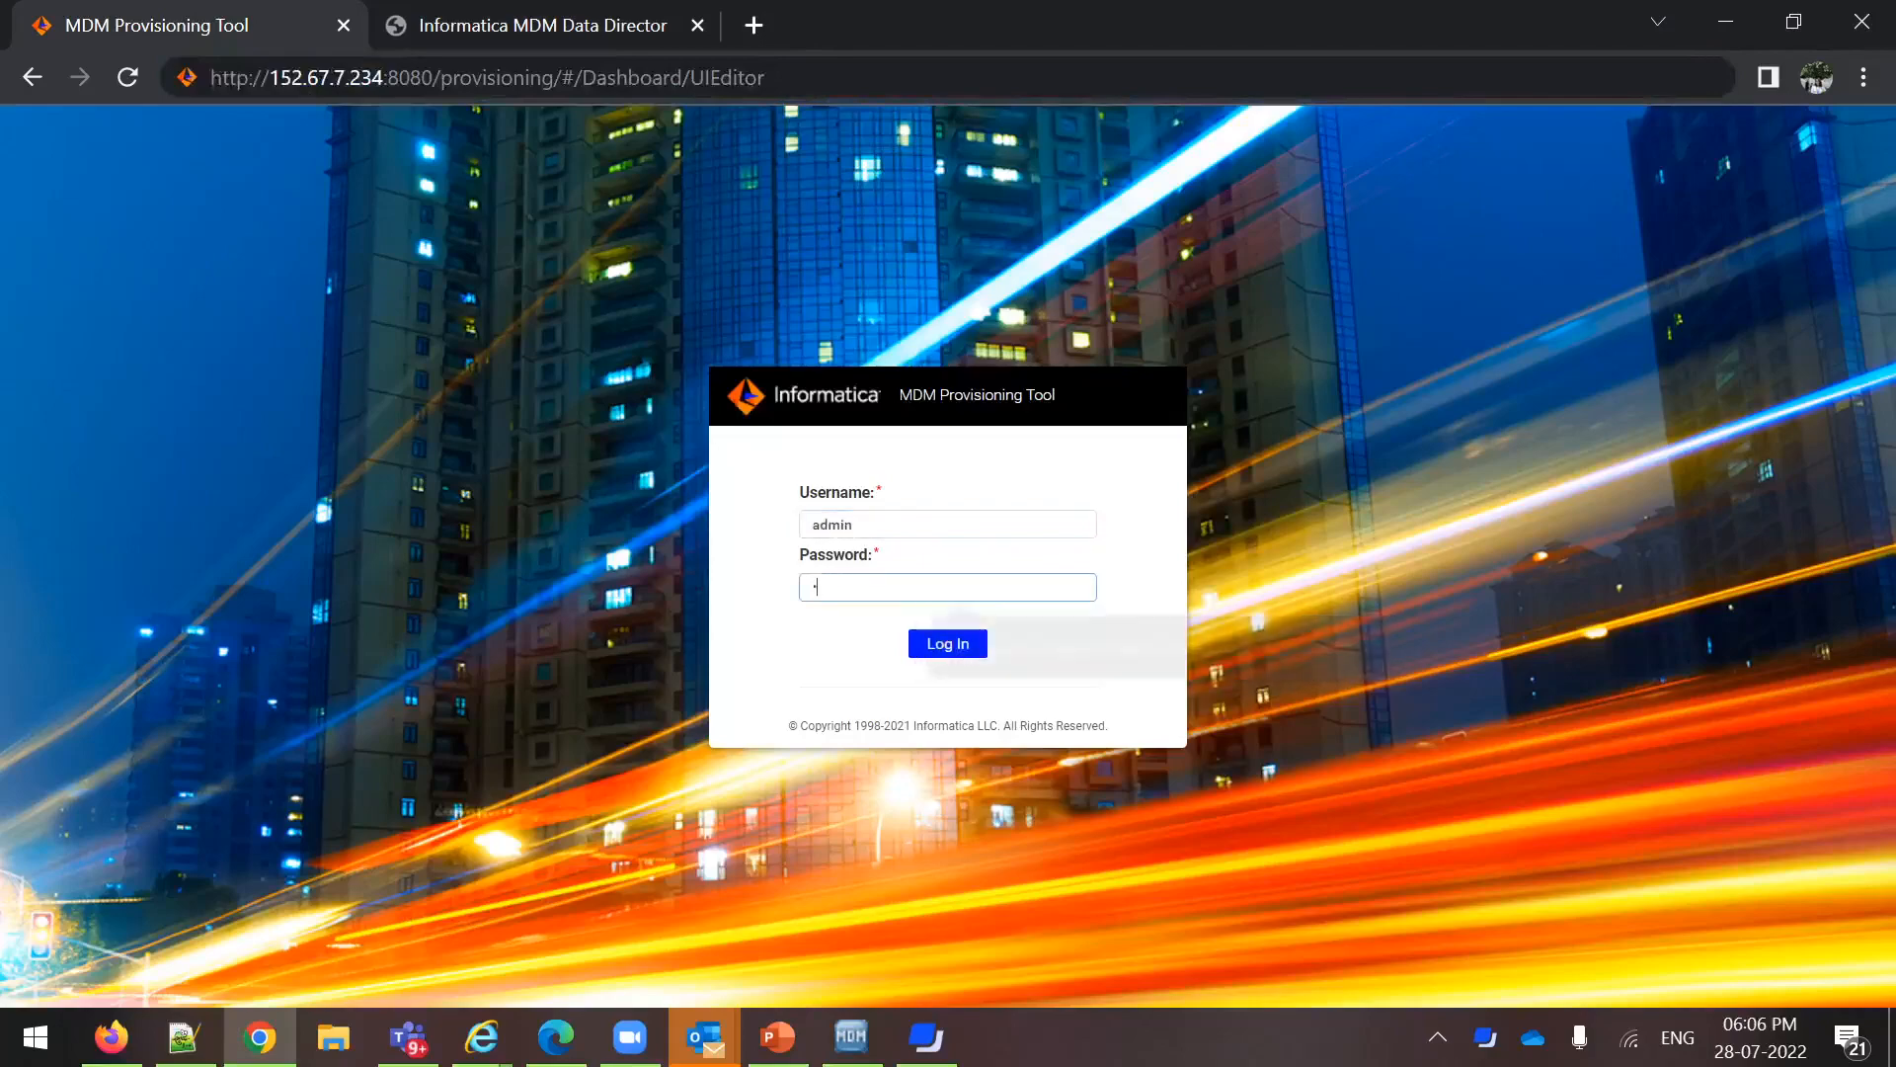
Submit the login, dismiss the browser's password check and decline saving the password
key("Return")
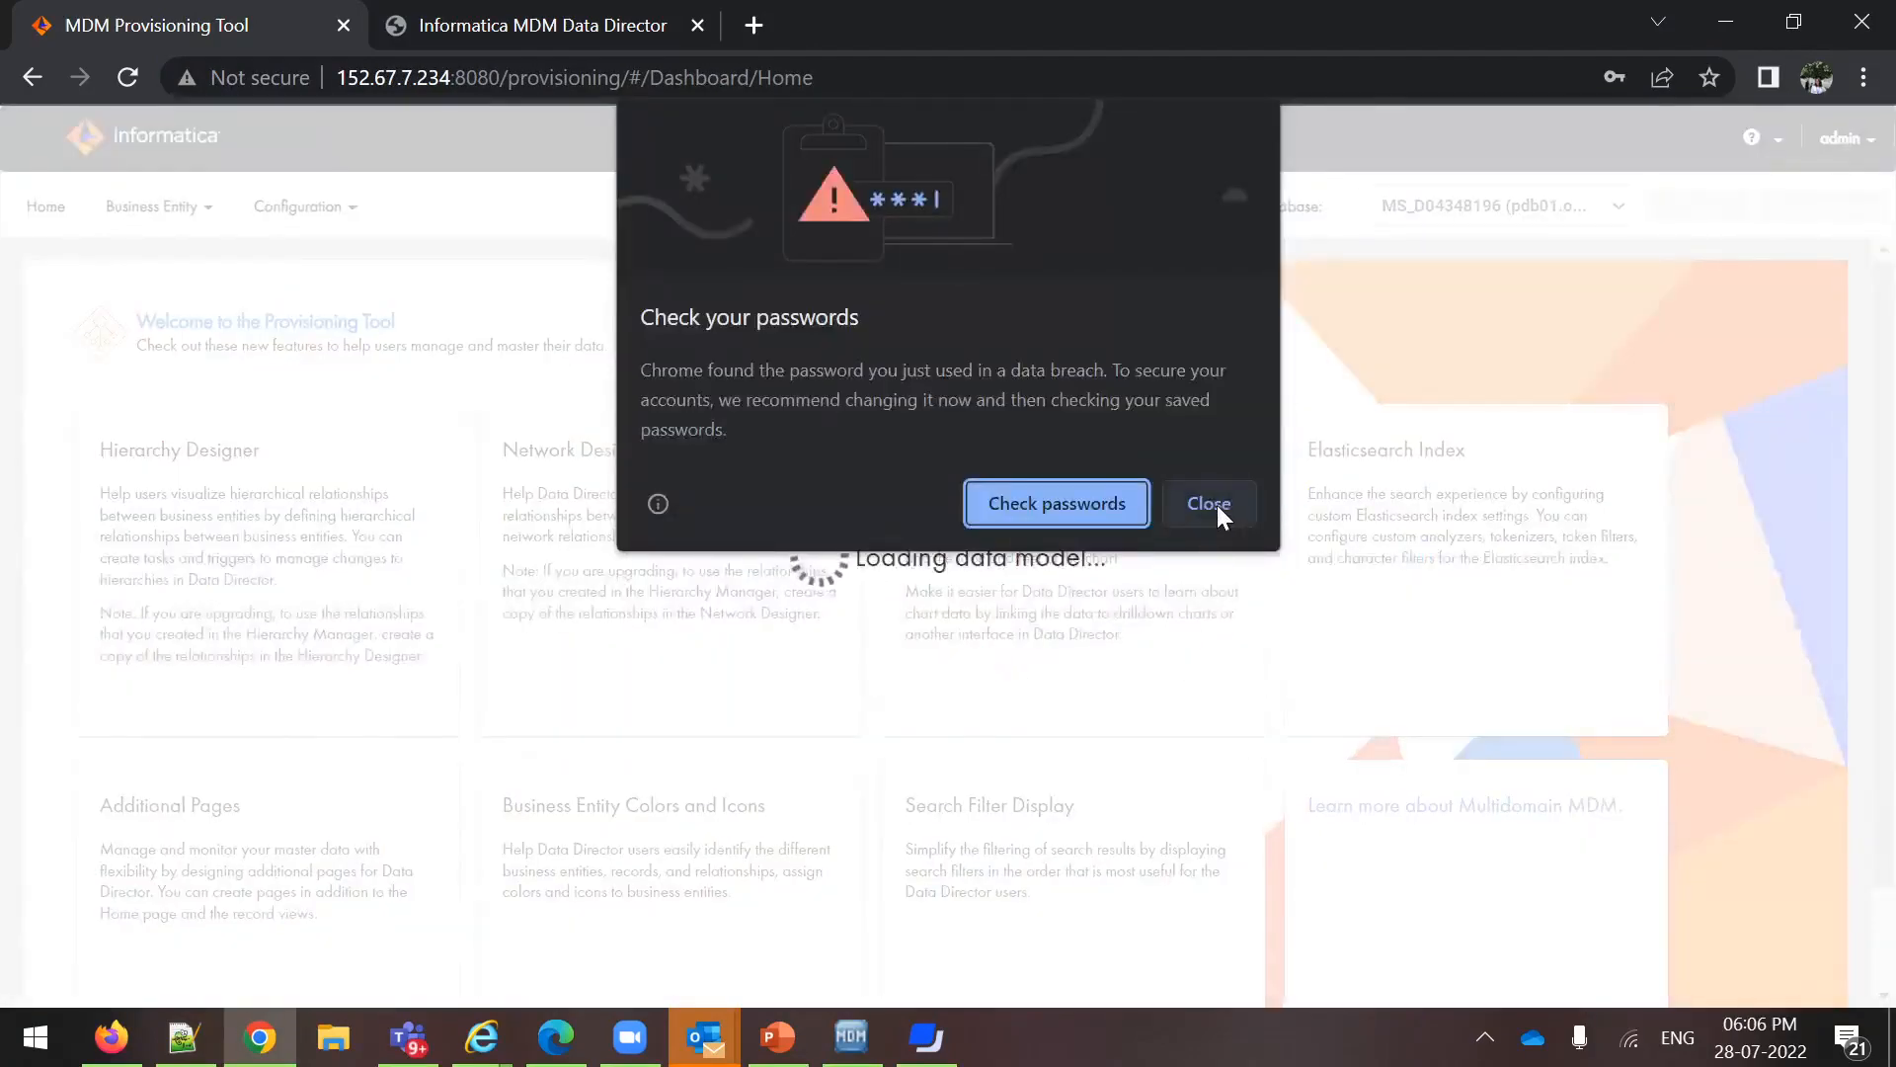
left_click(1217, 503)
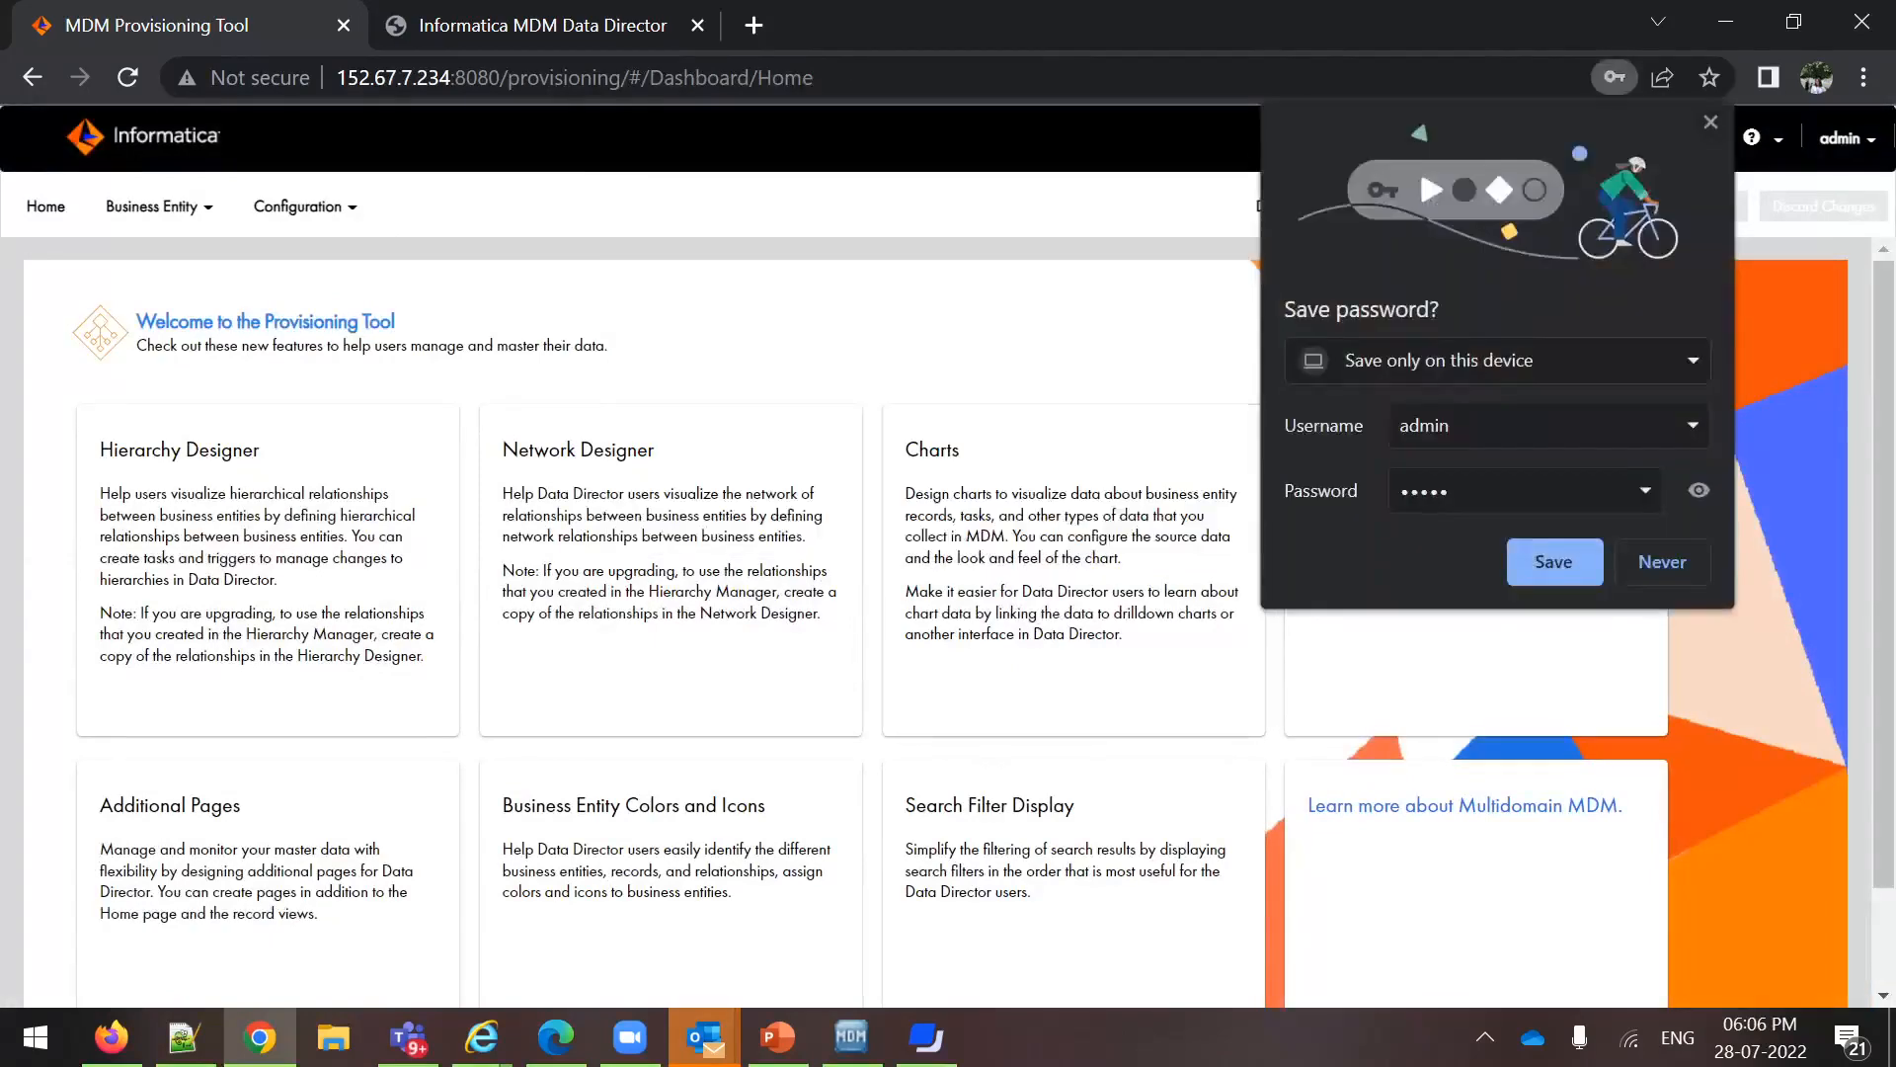
left_click(1664, 560)
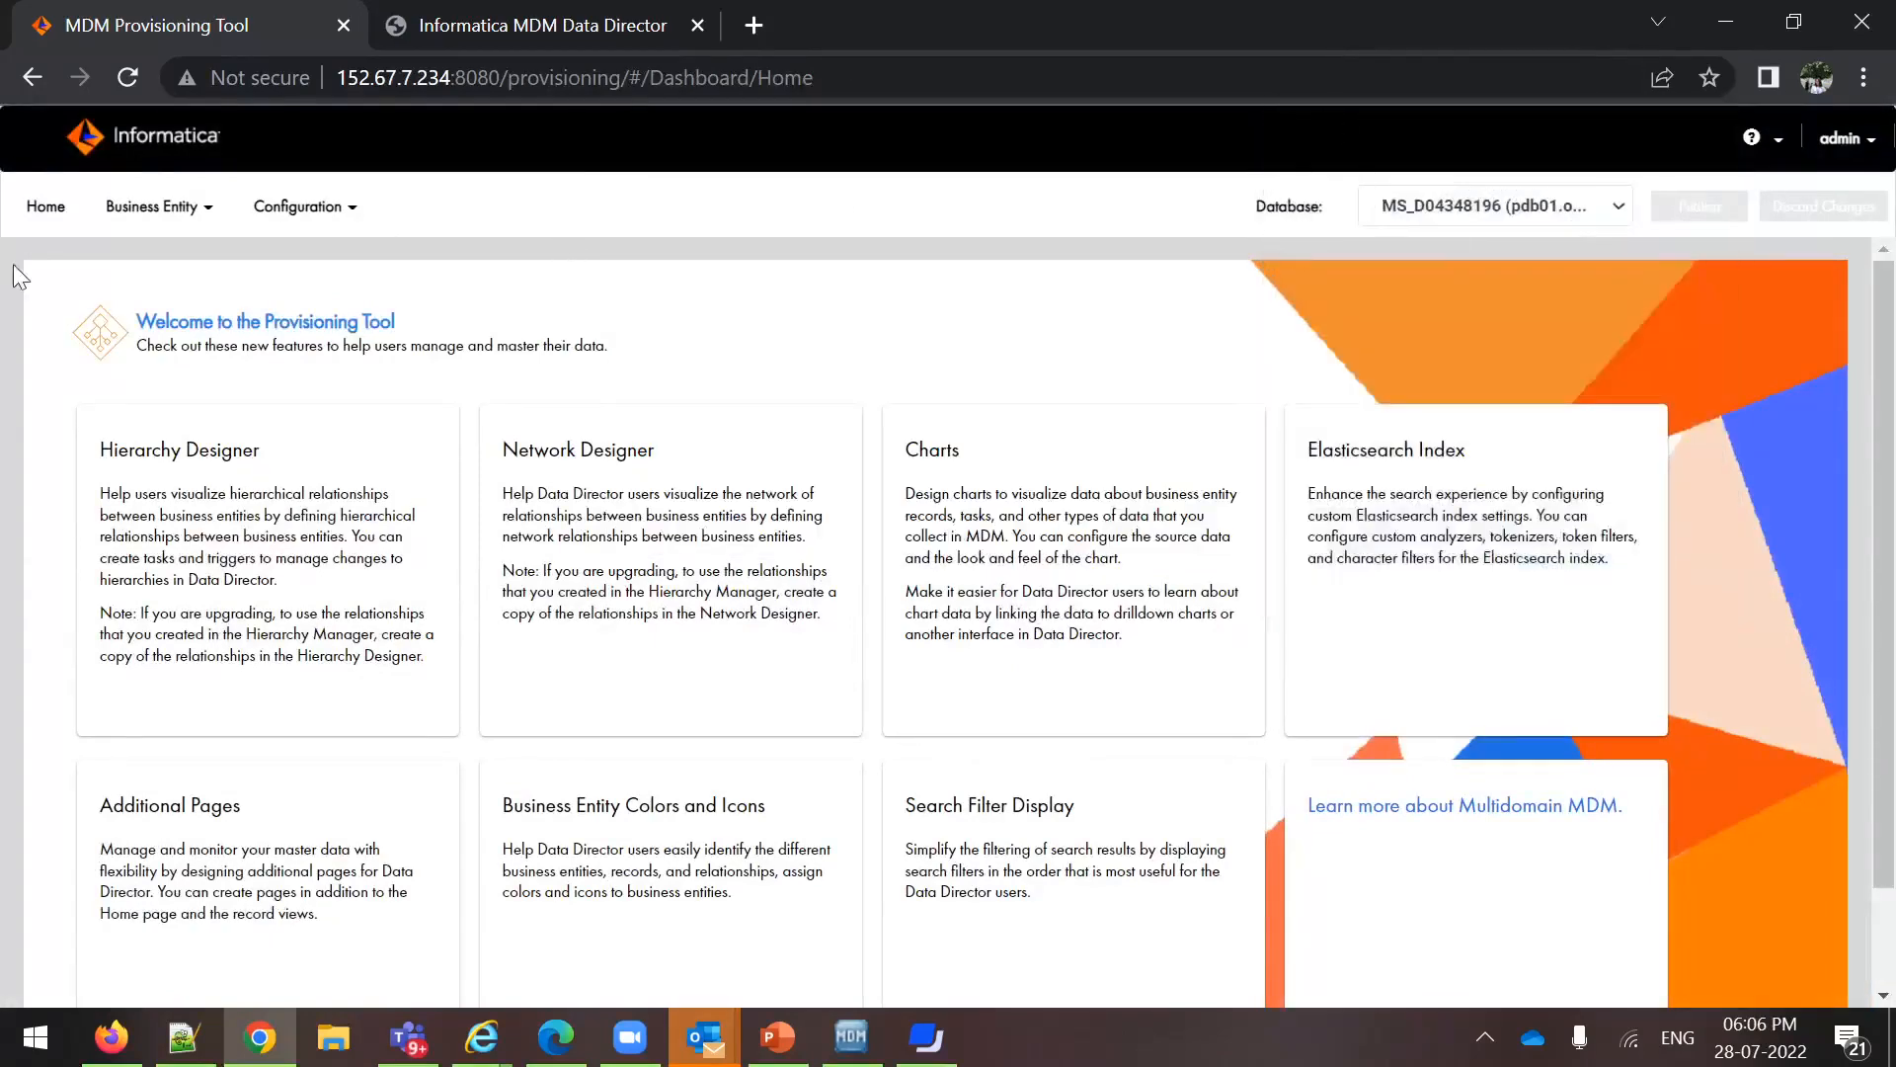
Open the business entity modeling page and list the Business Entities
left_click(166, 210)
left_click(144, 245)
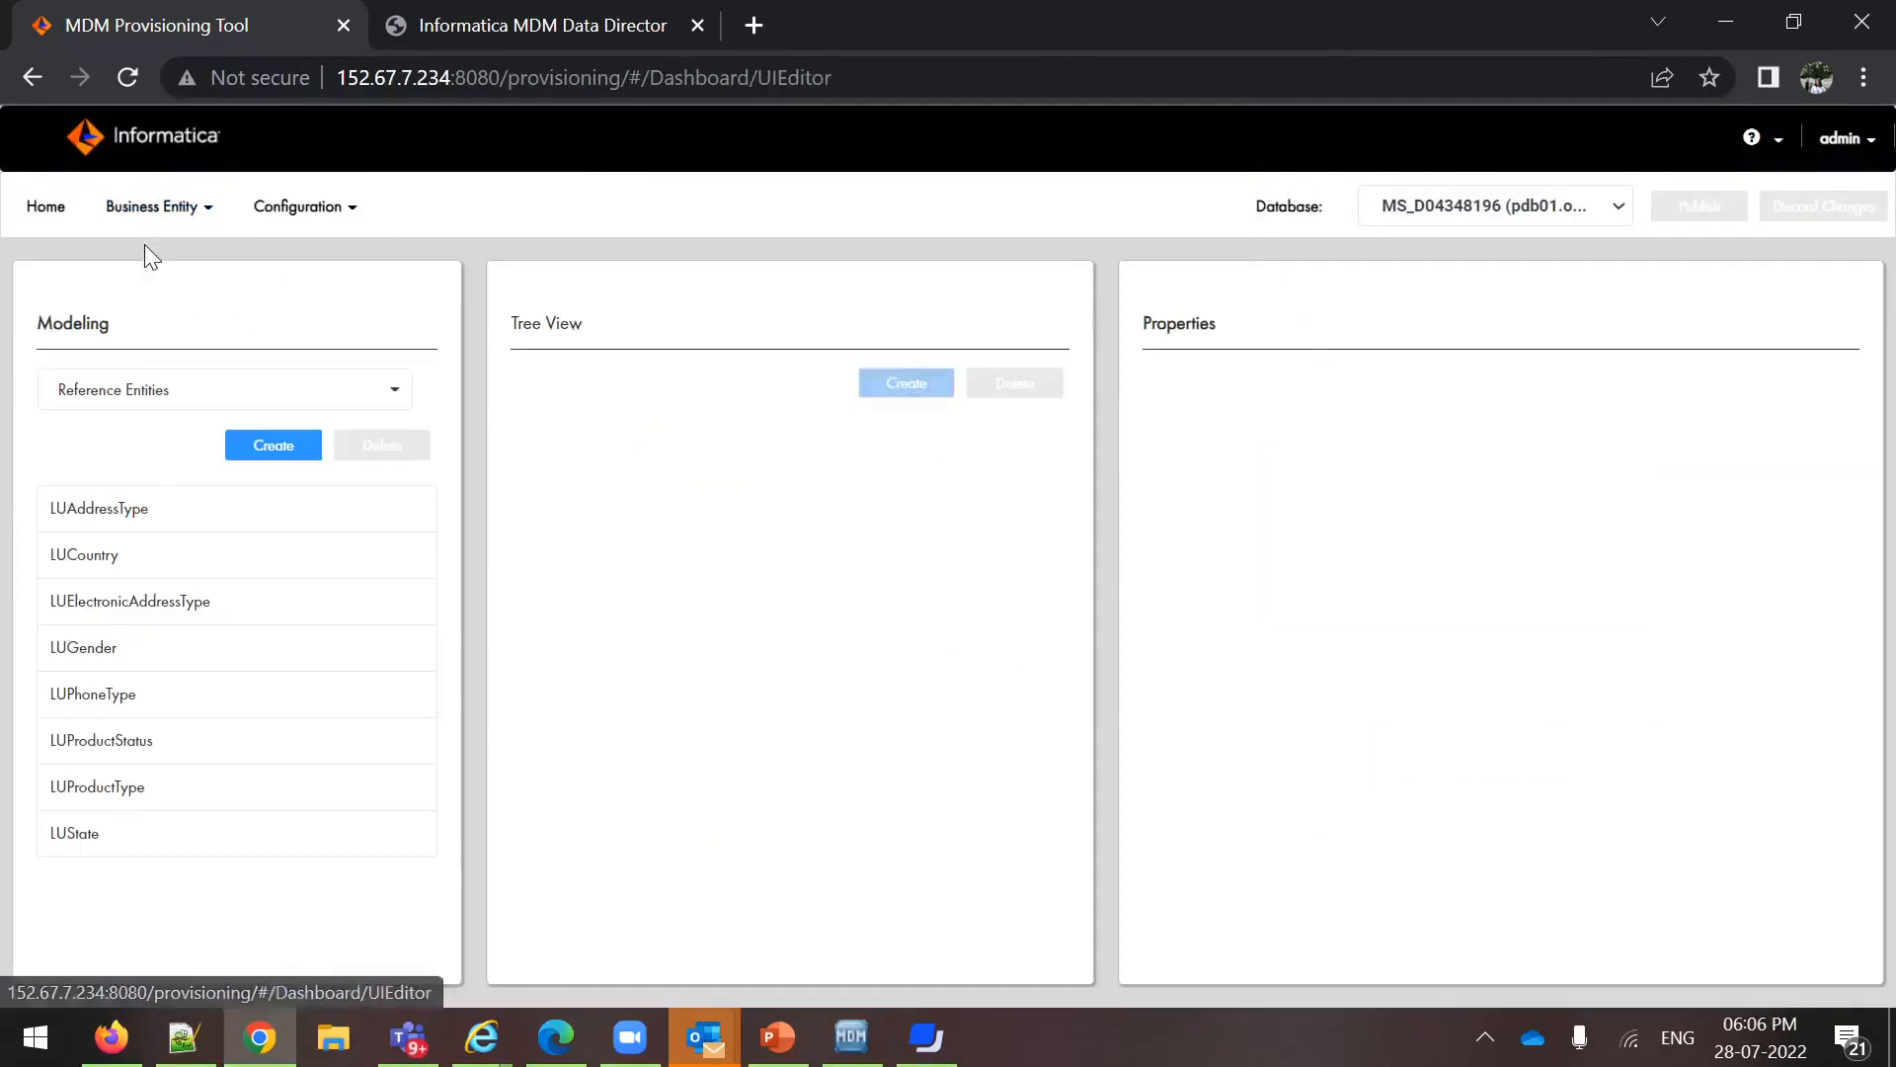
left_click(118, 393)
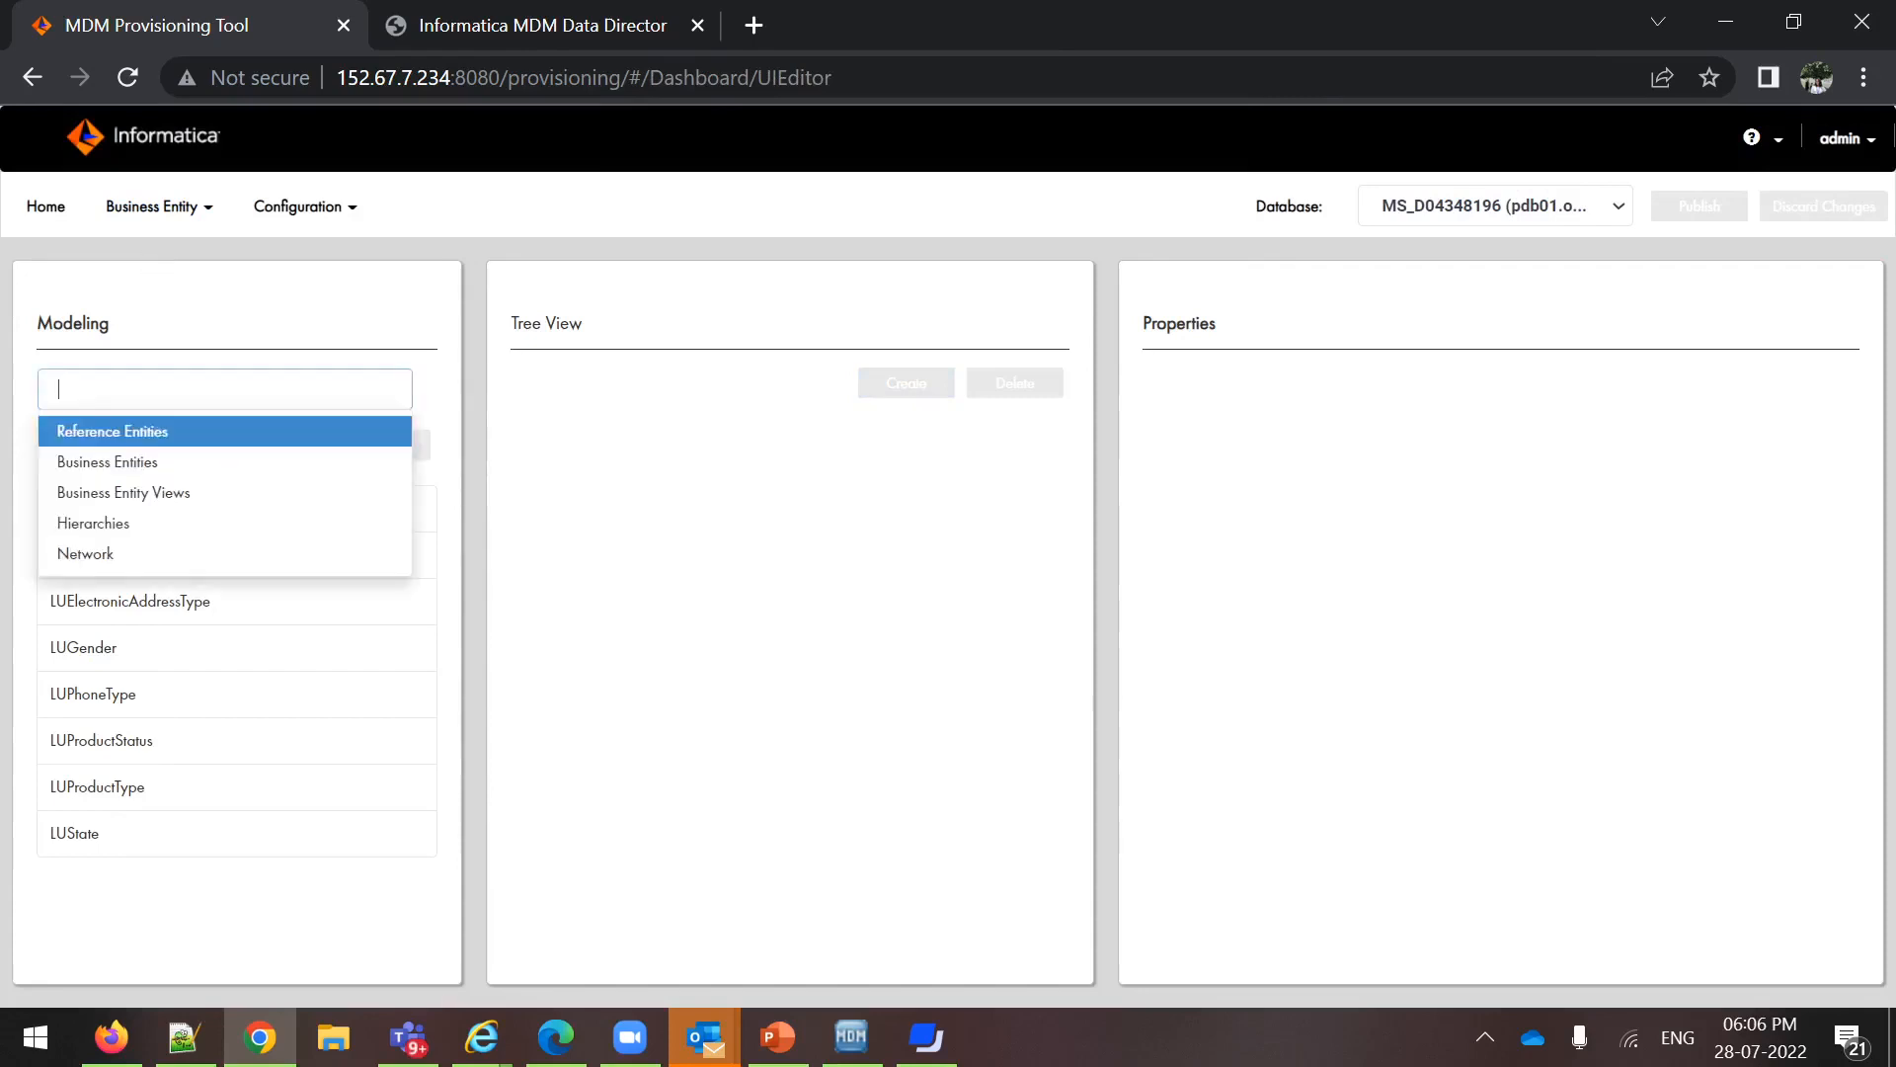
left_click(110, 461)
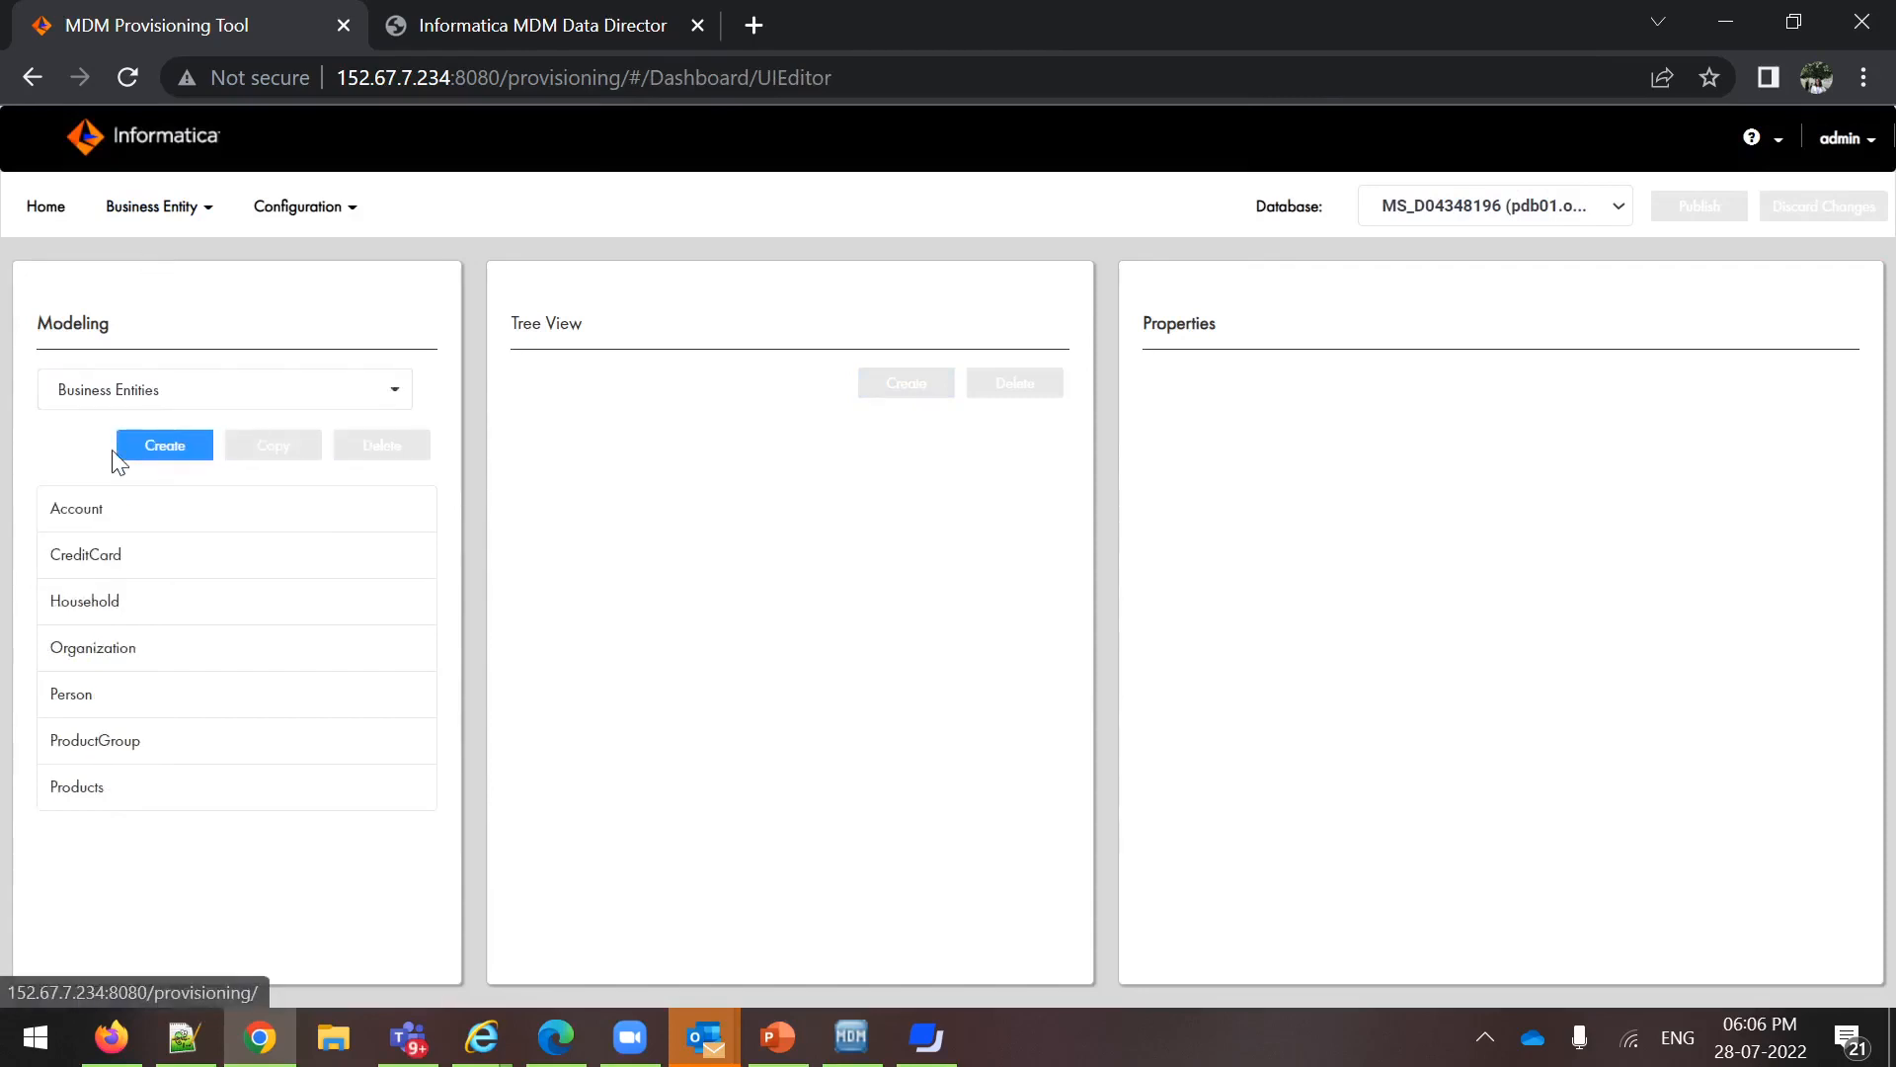
Set the Business Entity Icon source of the Person entity to Hierarchy Manager
left_click(87, 702)
scroll(1355, 508, "down", 2)
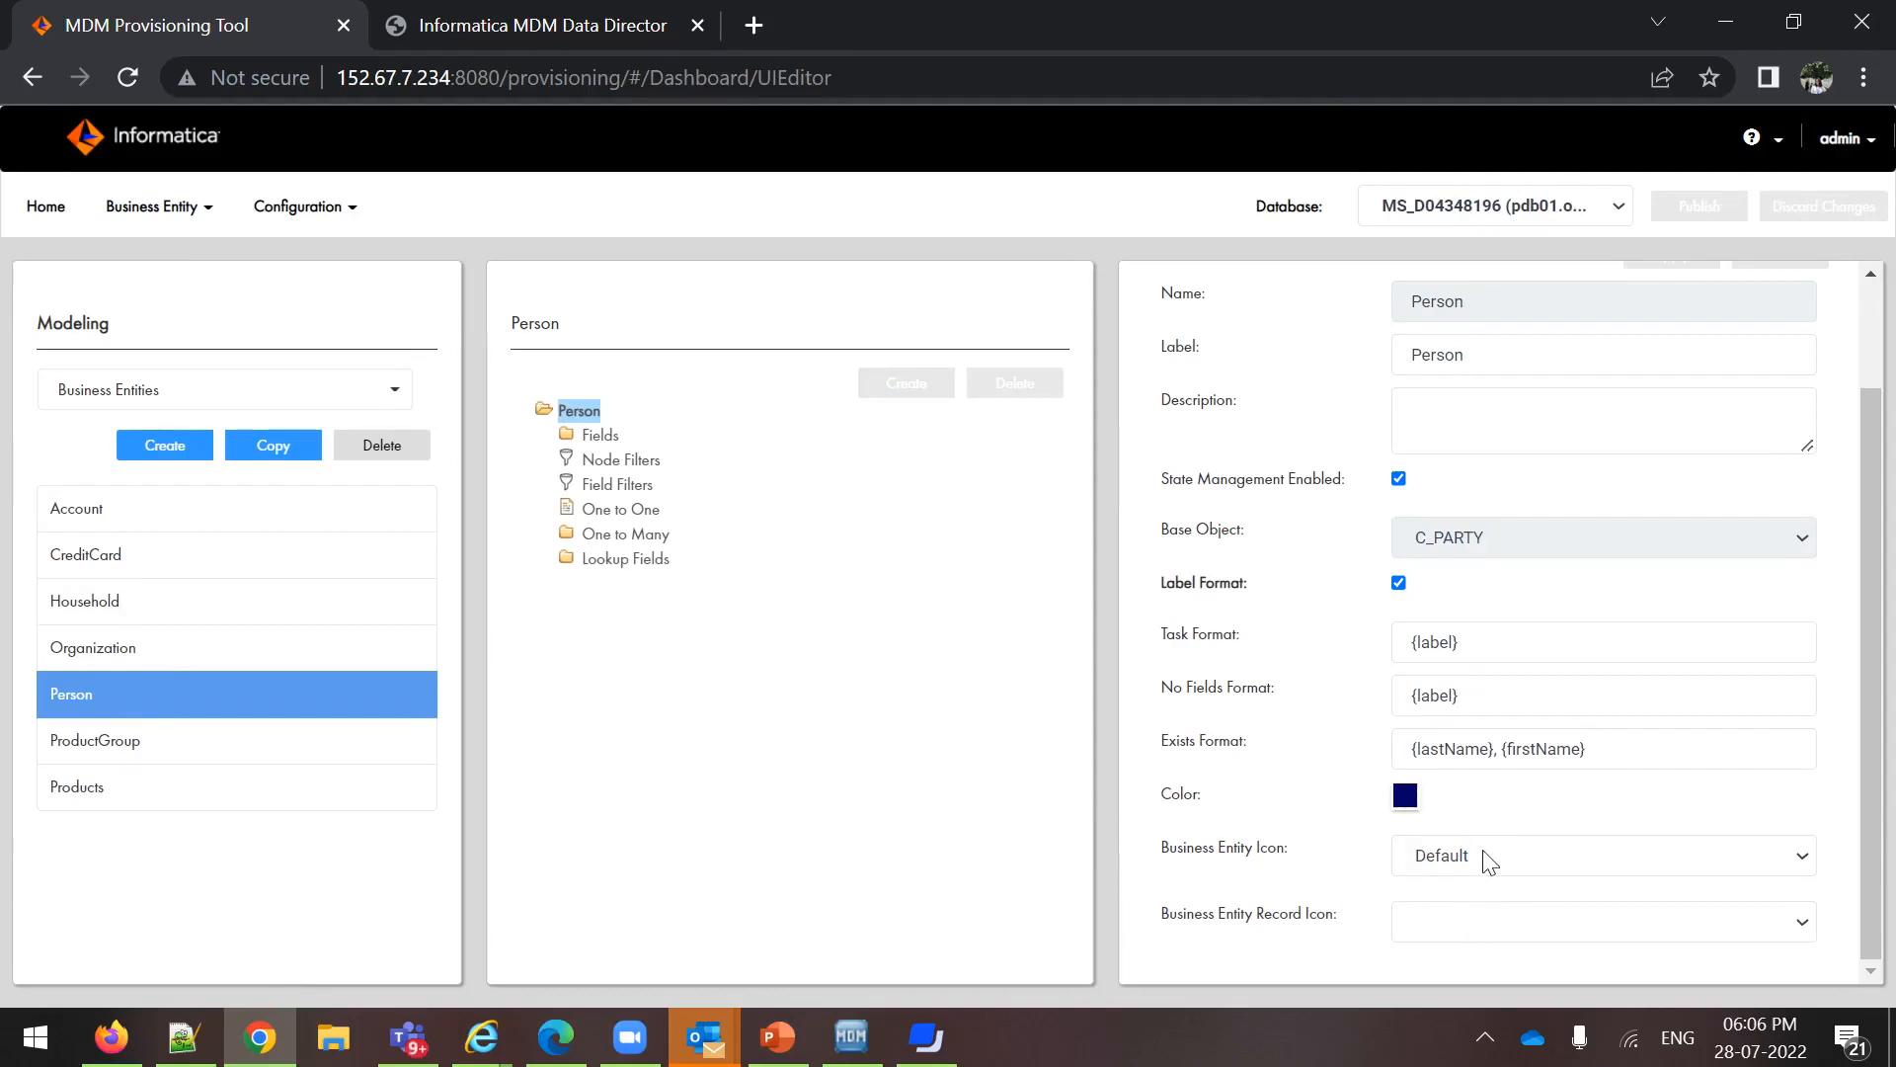
left_click(1806, 853)
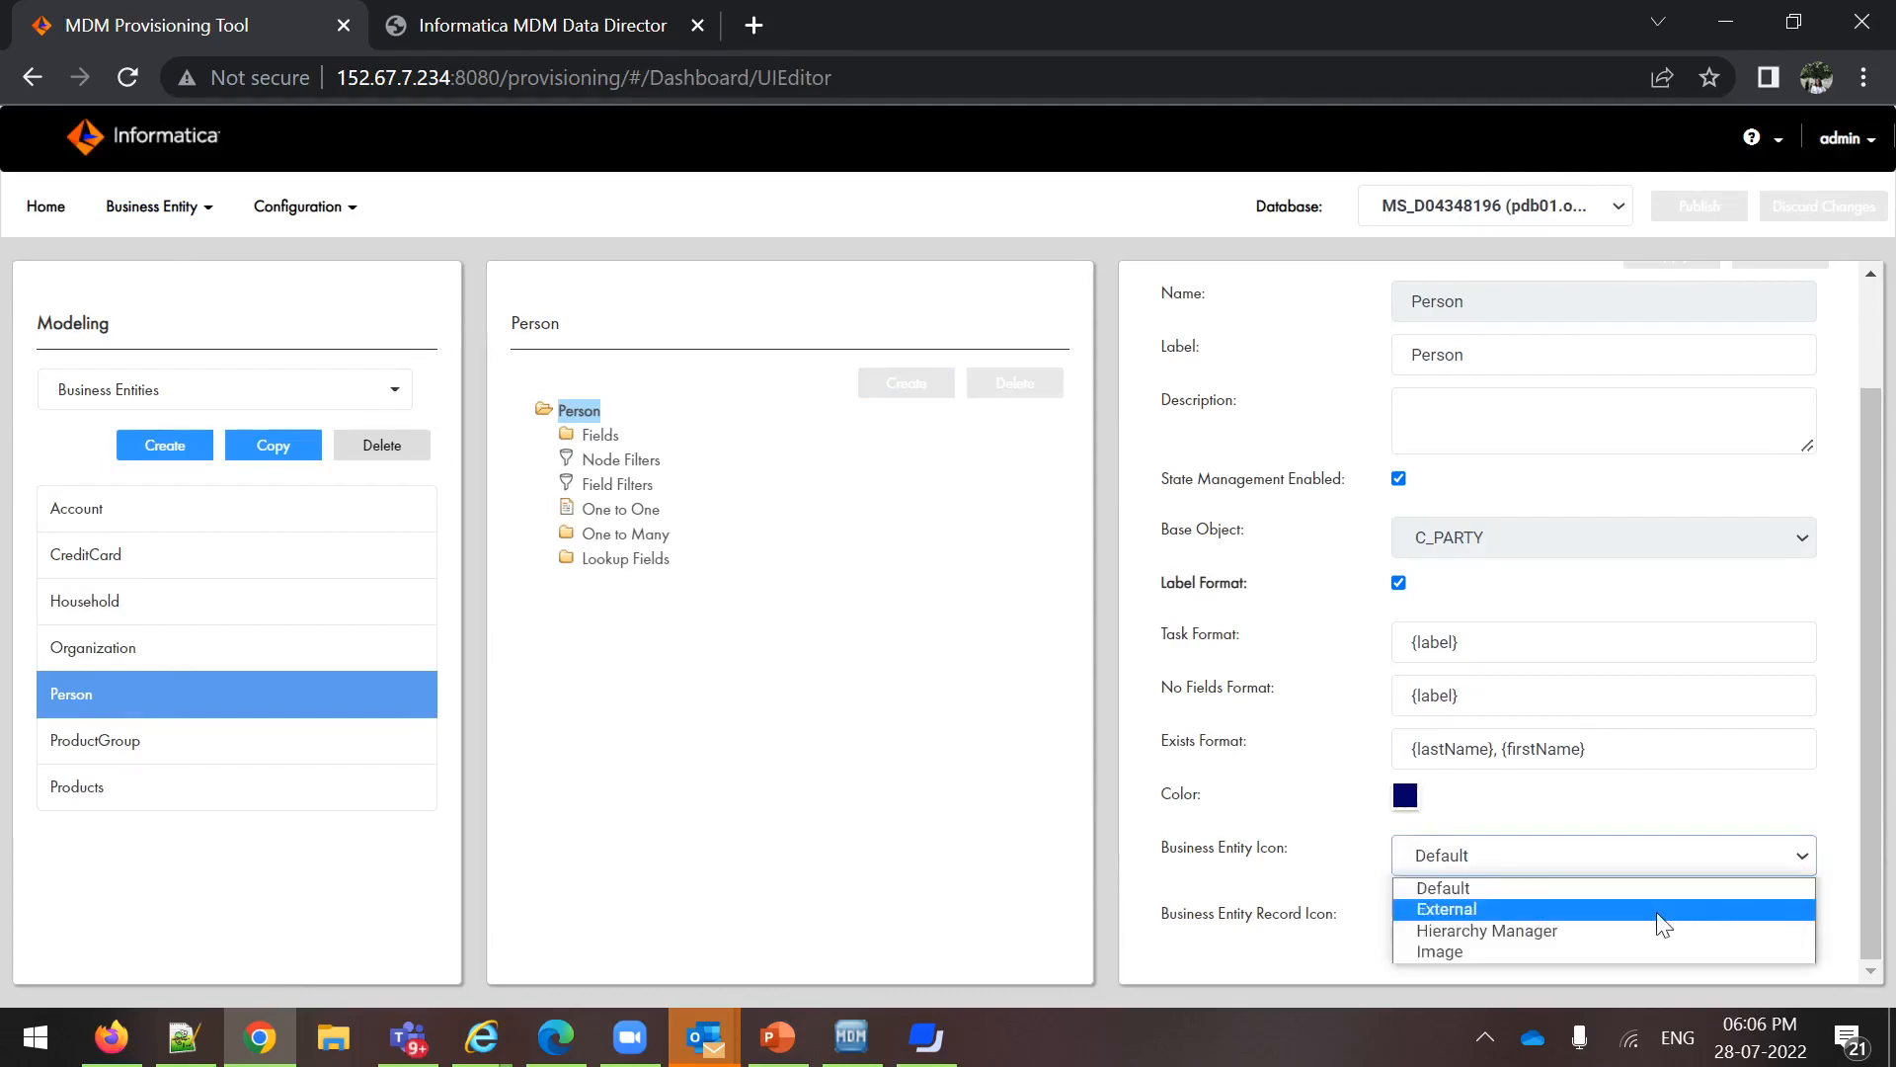
left_click(1631, 927)
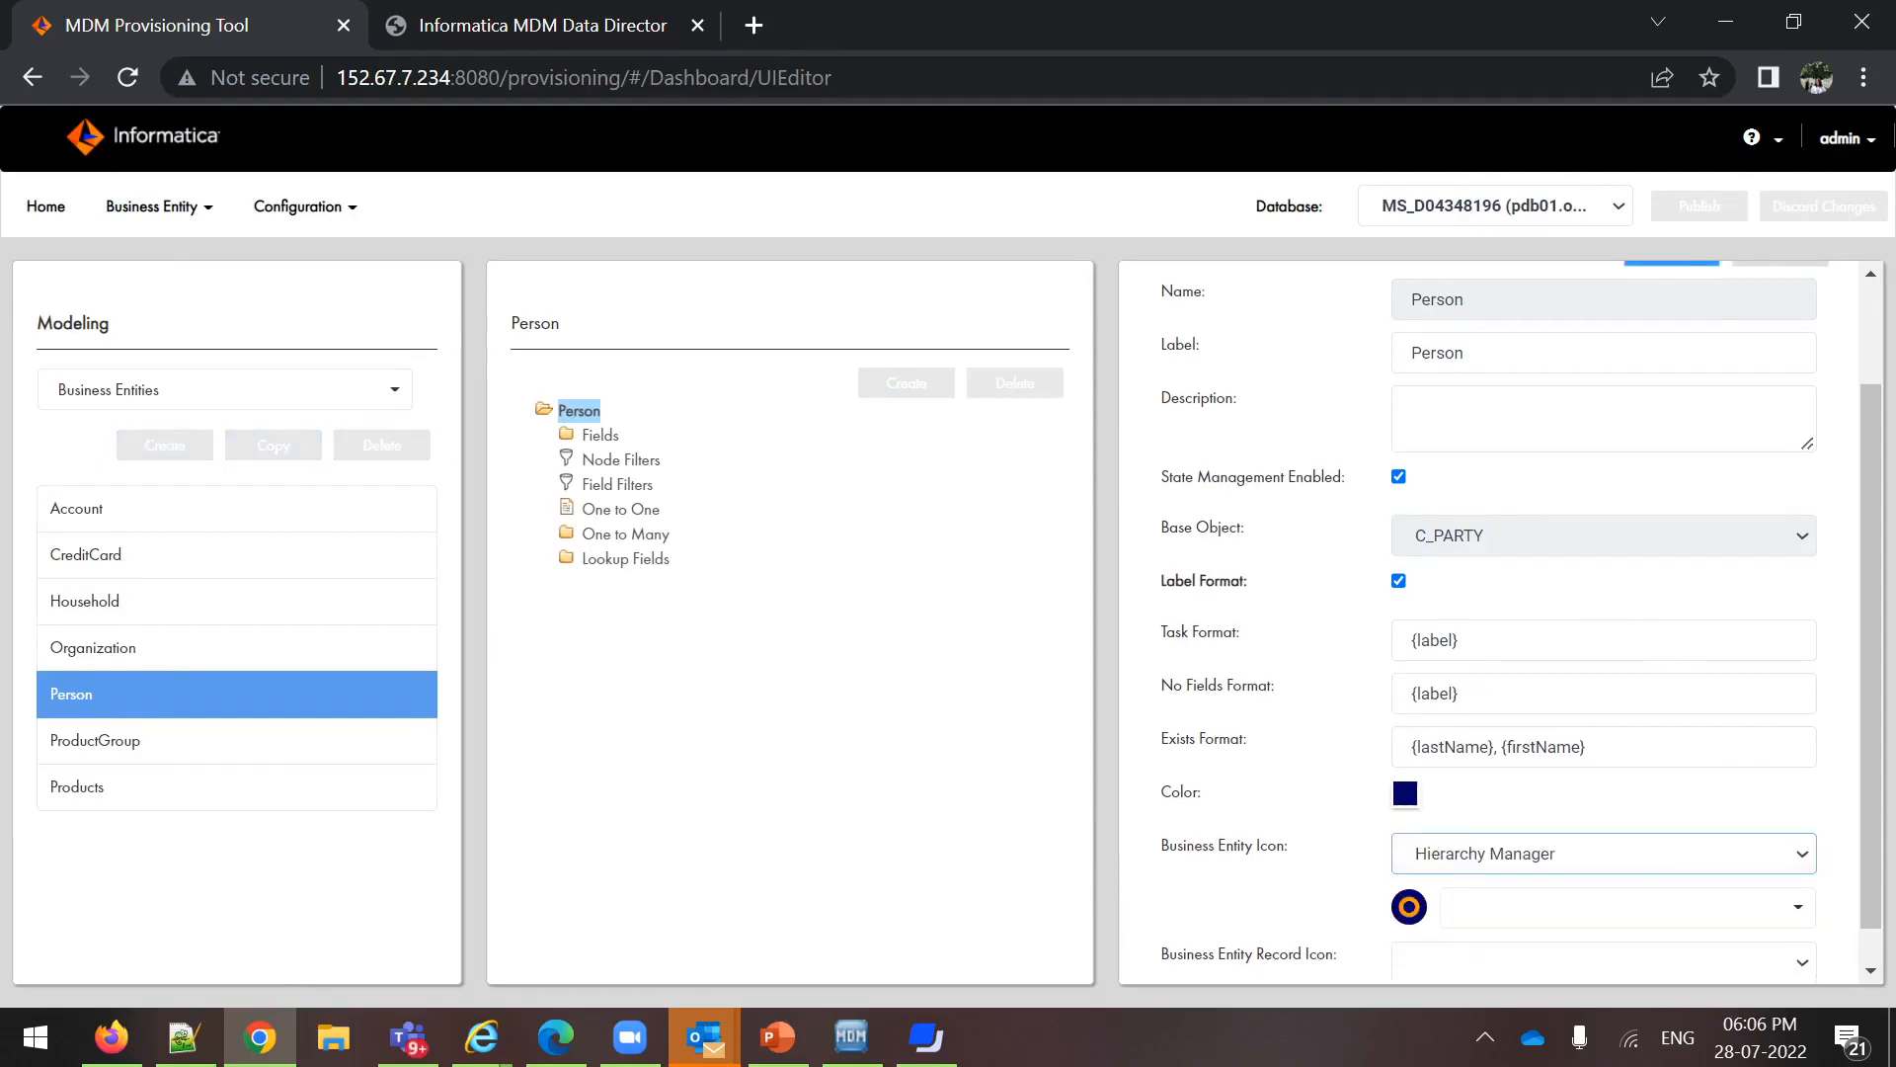
Choose Doctor.png as the Person entity's icon and apply the changes
scroll(1739, 750, "down", 1)
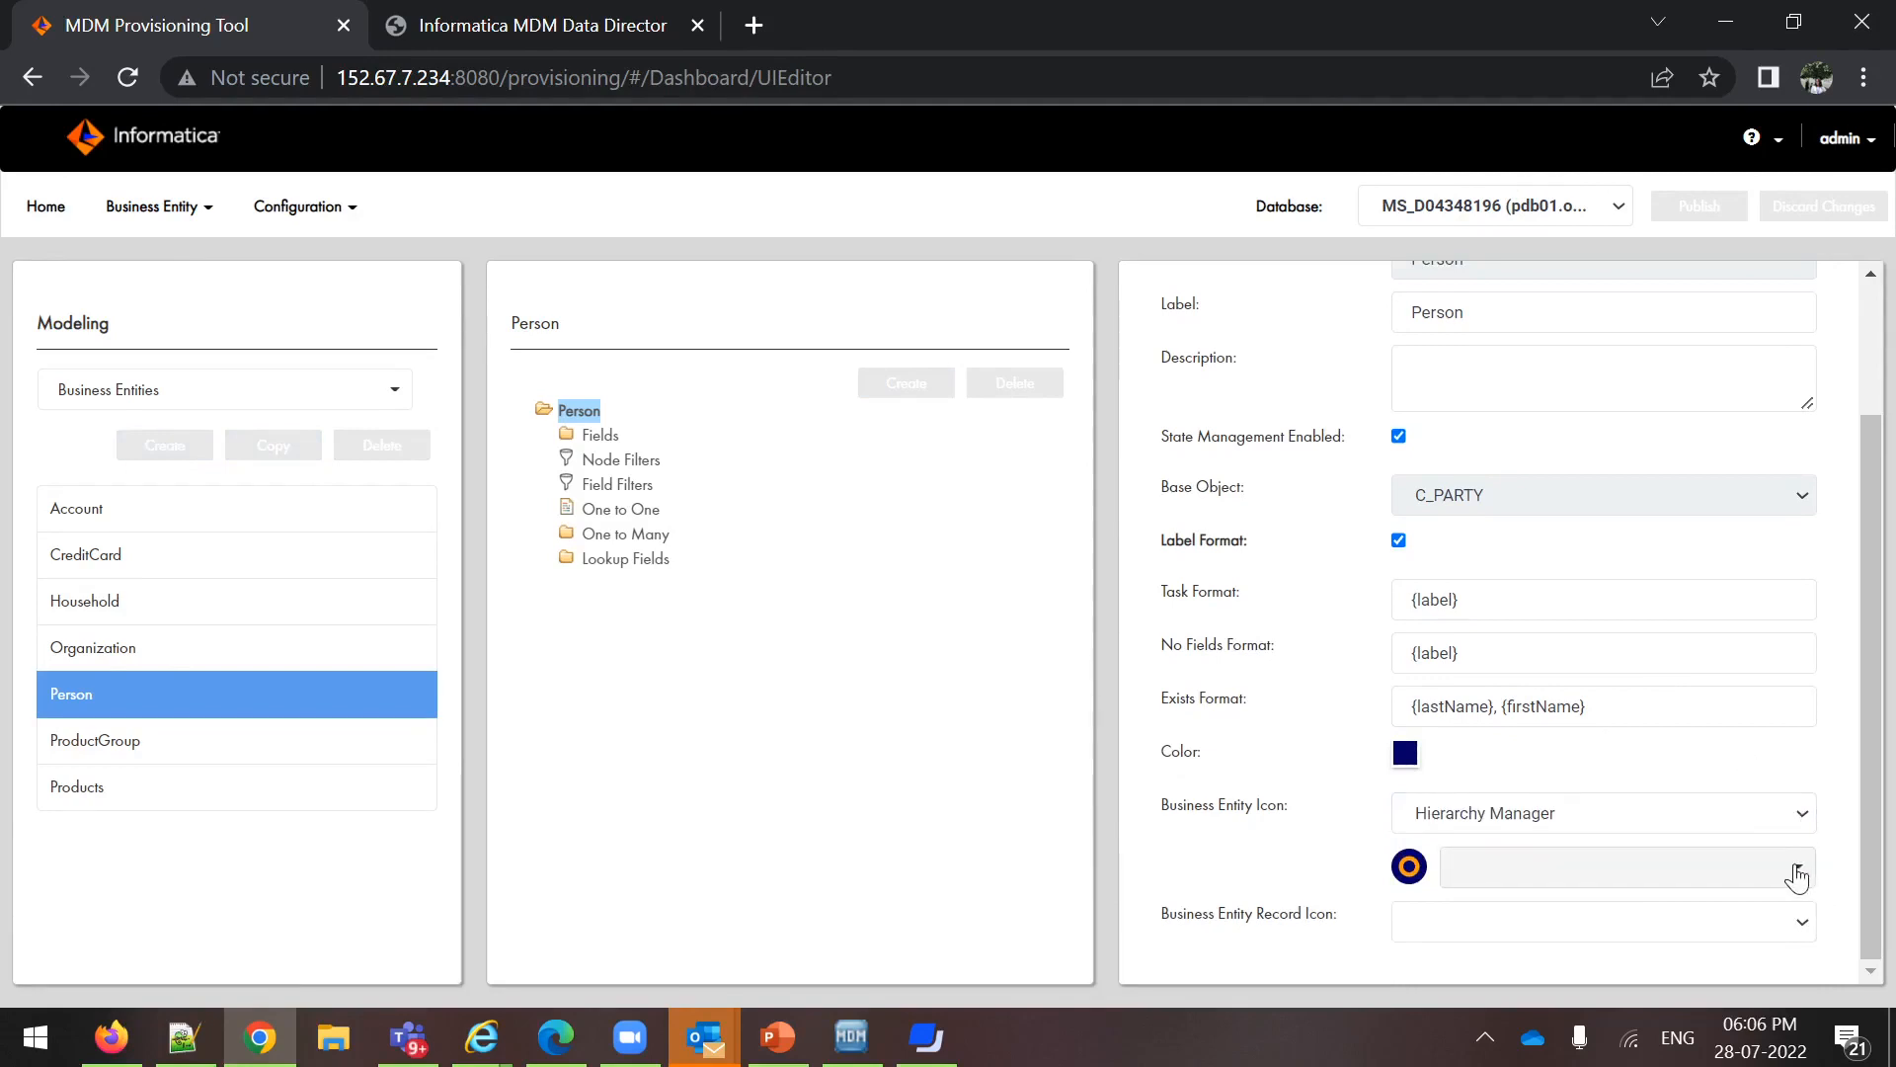
left_click(1800, 879)
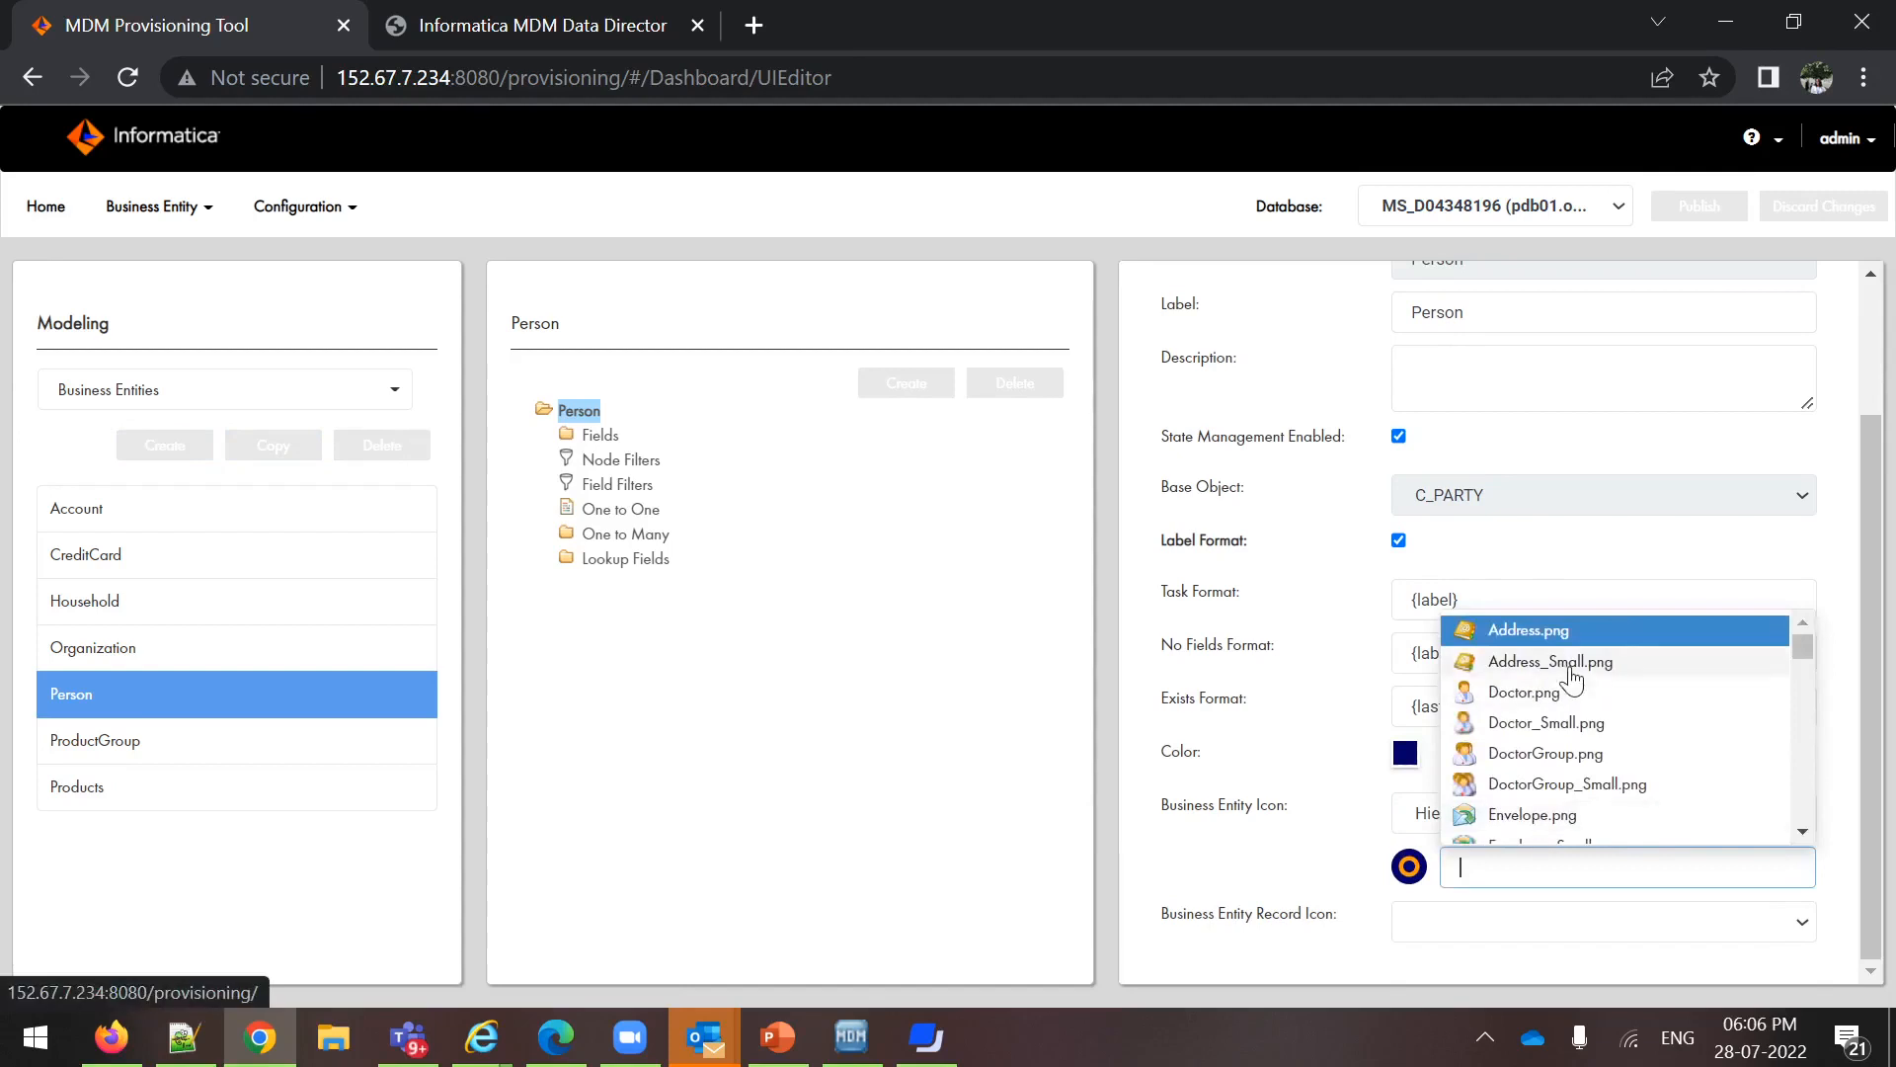
scroll(1579, 680, "down", 5)
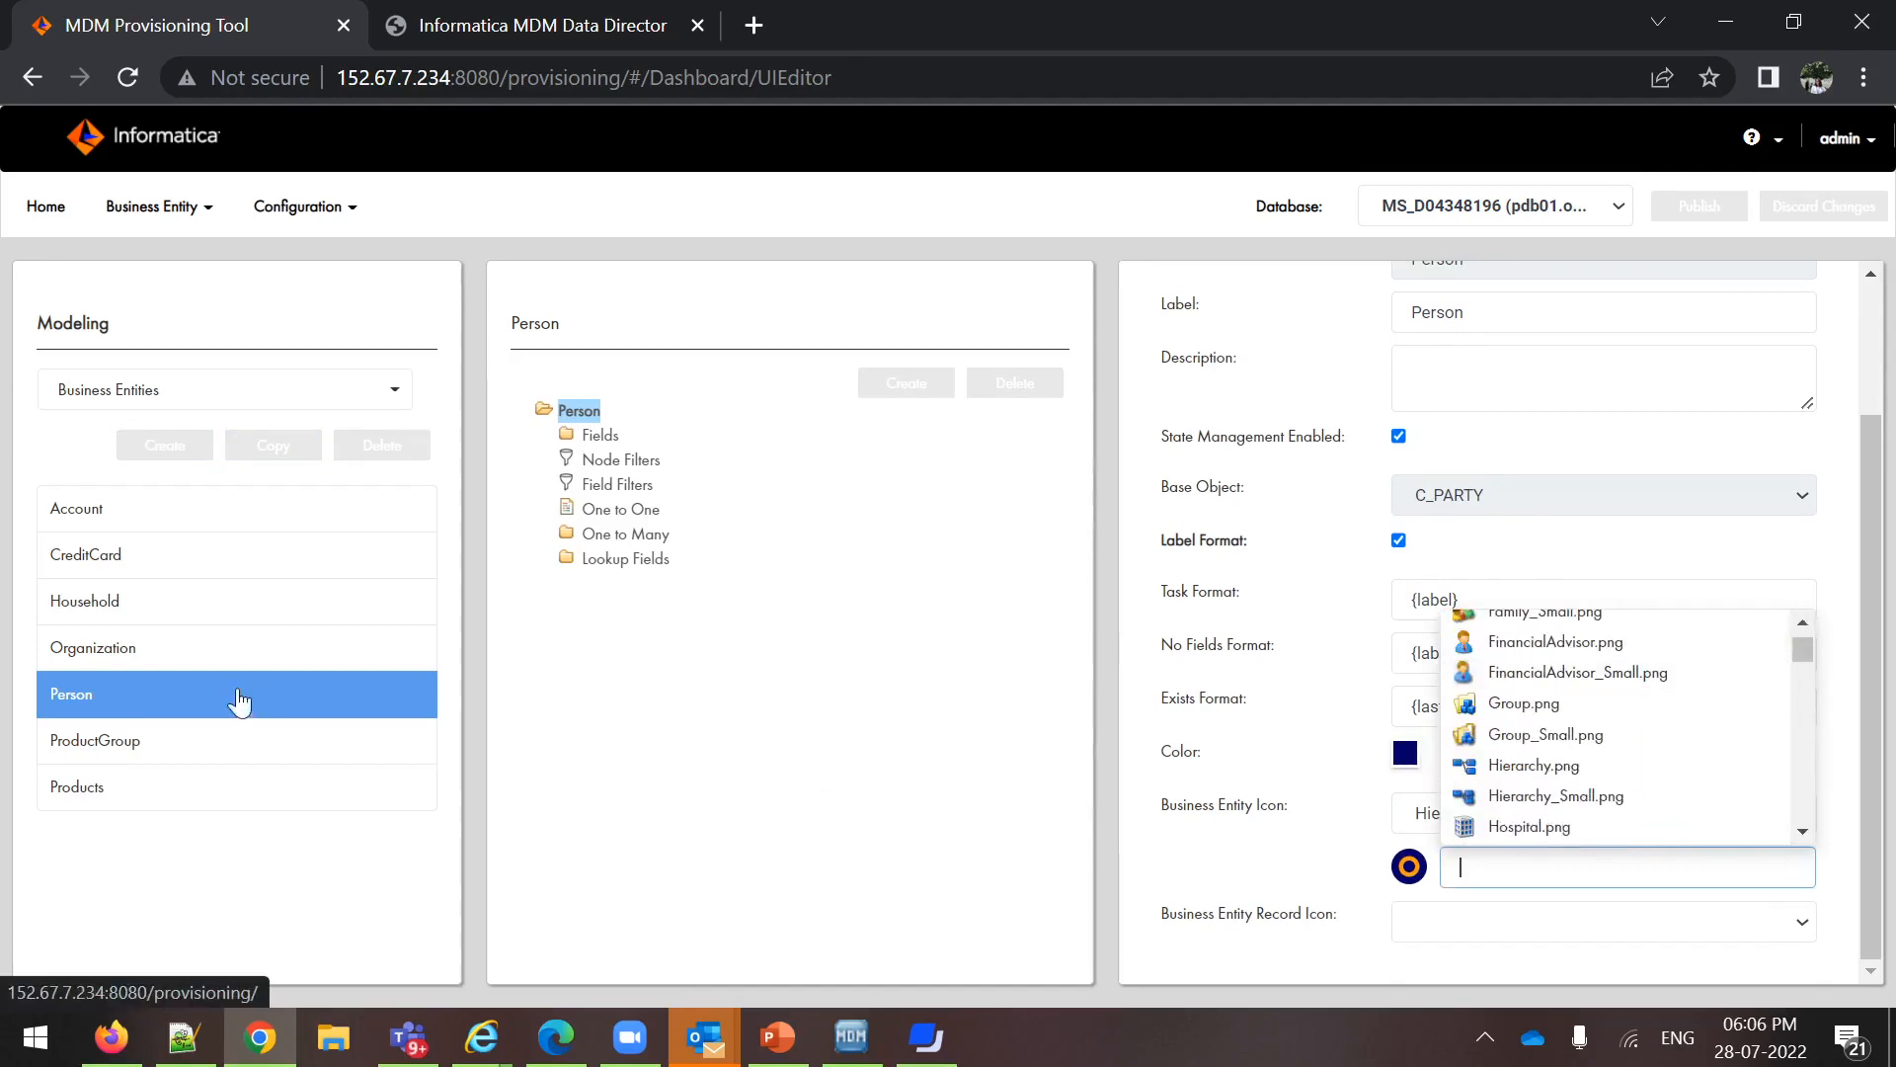
scroll(1626, 697, "up", 5)
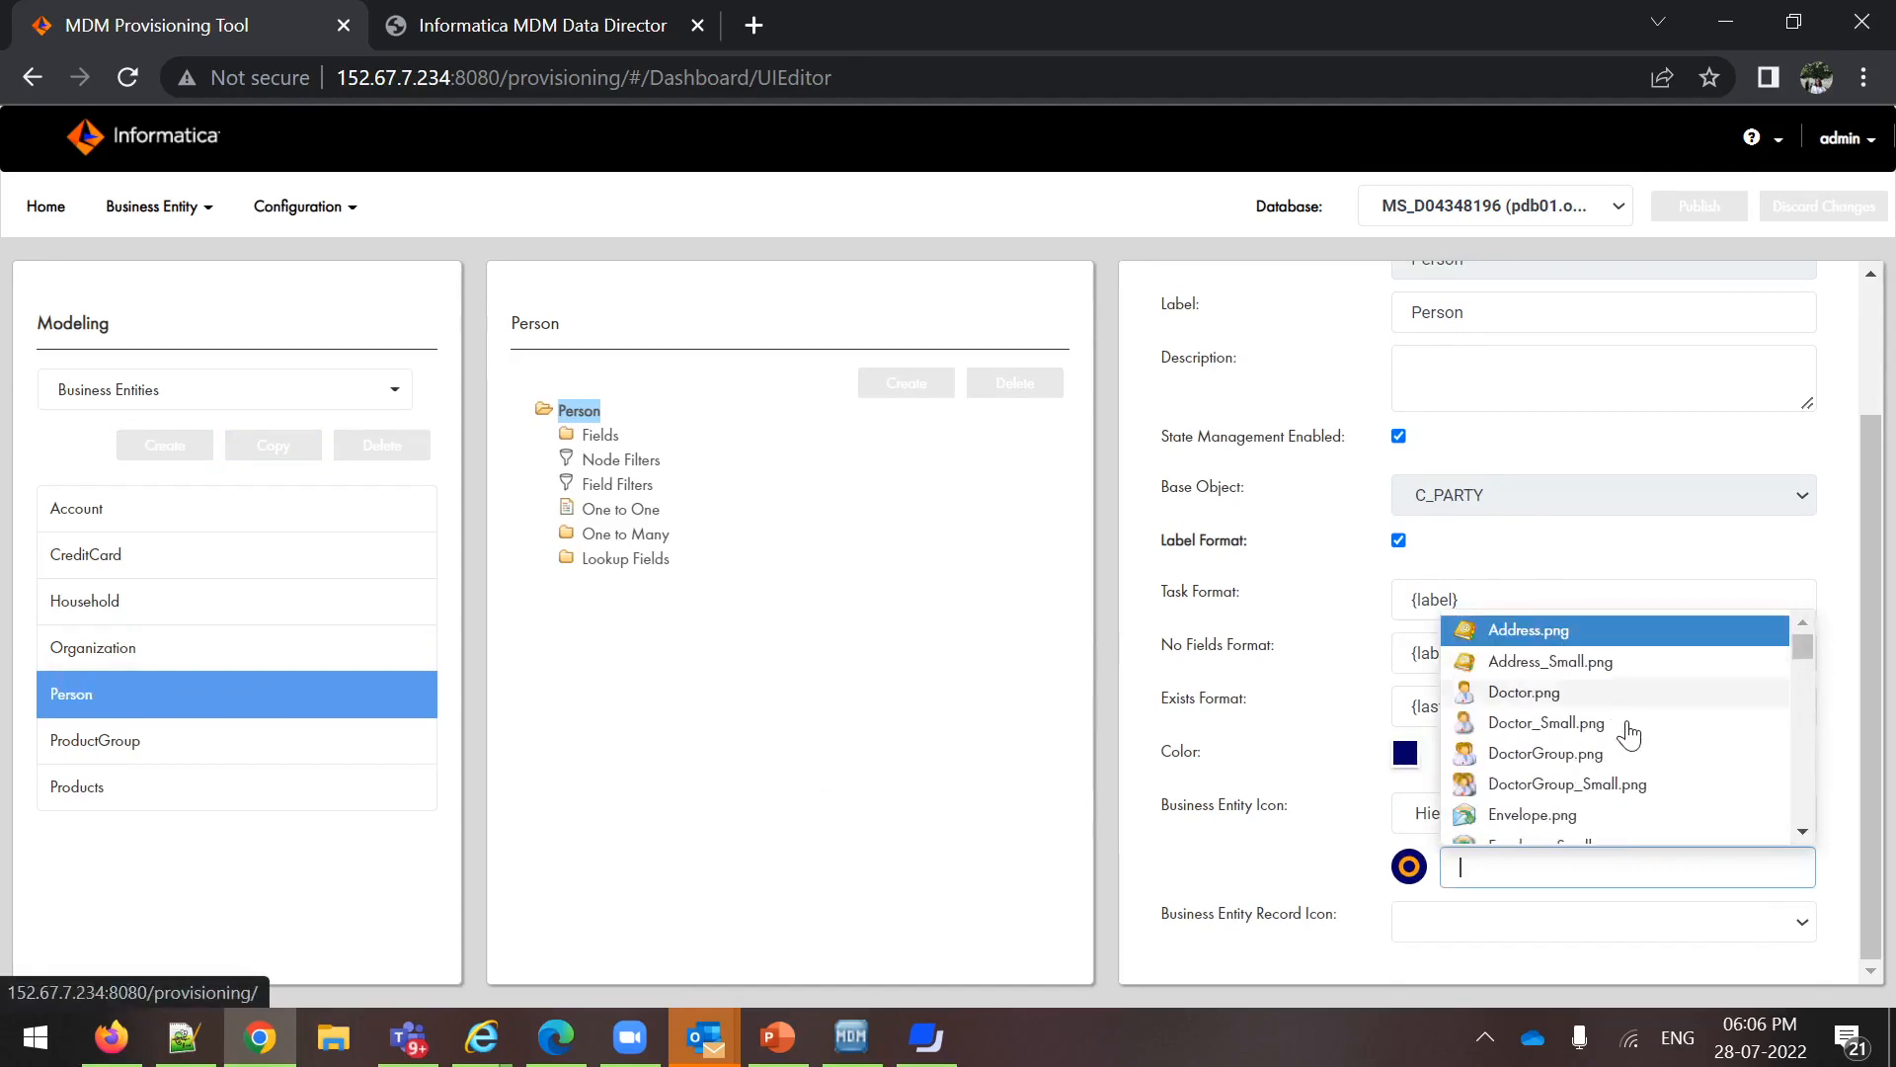
left_click(1578, 694)
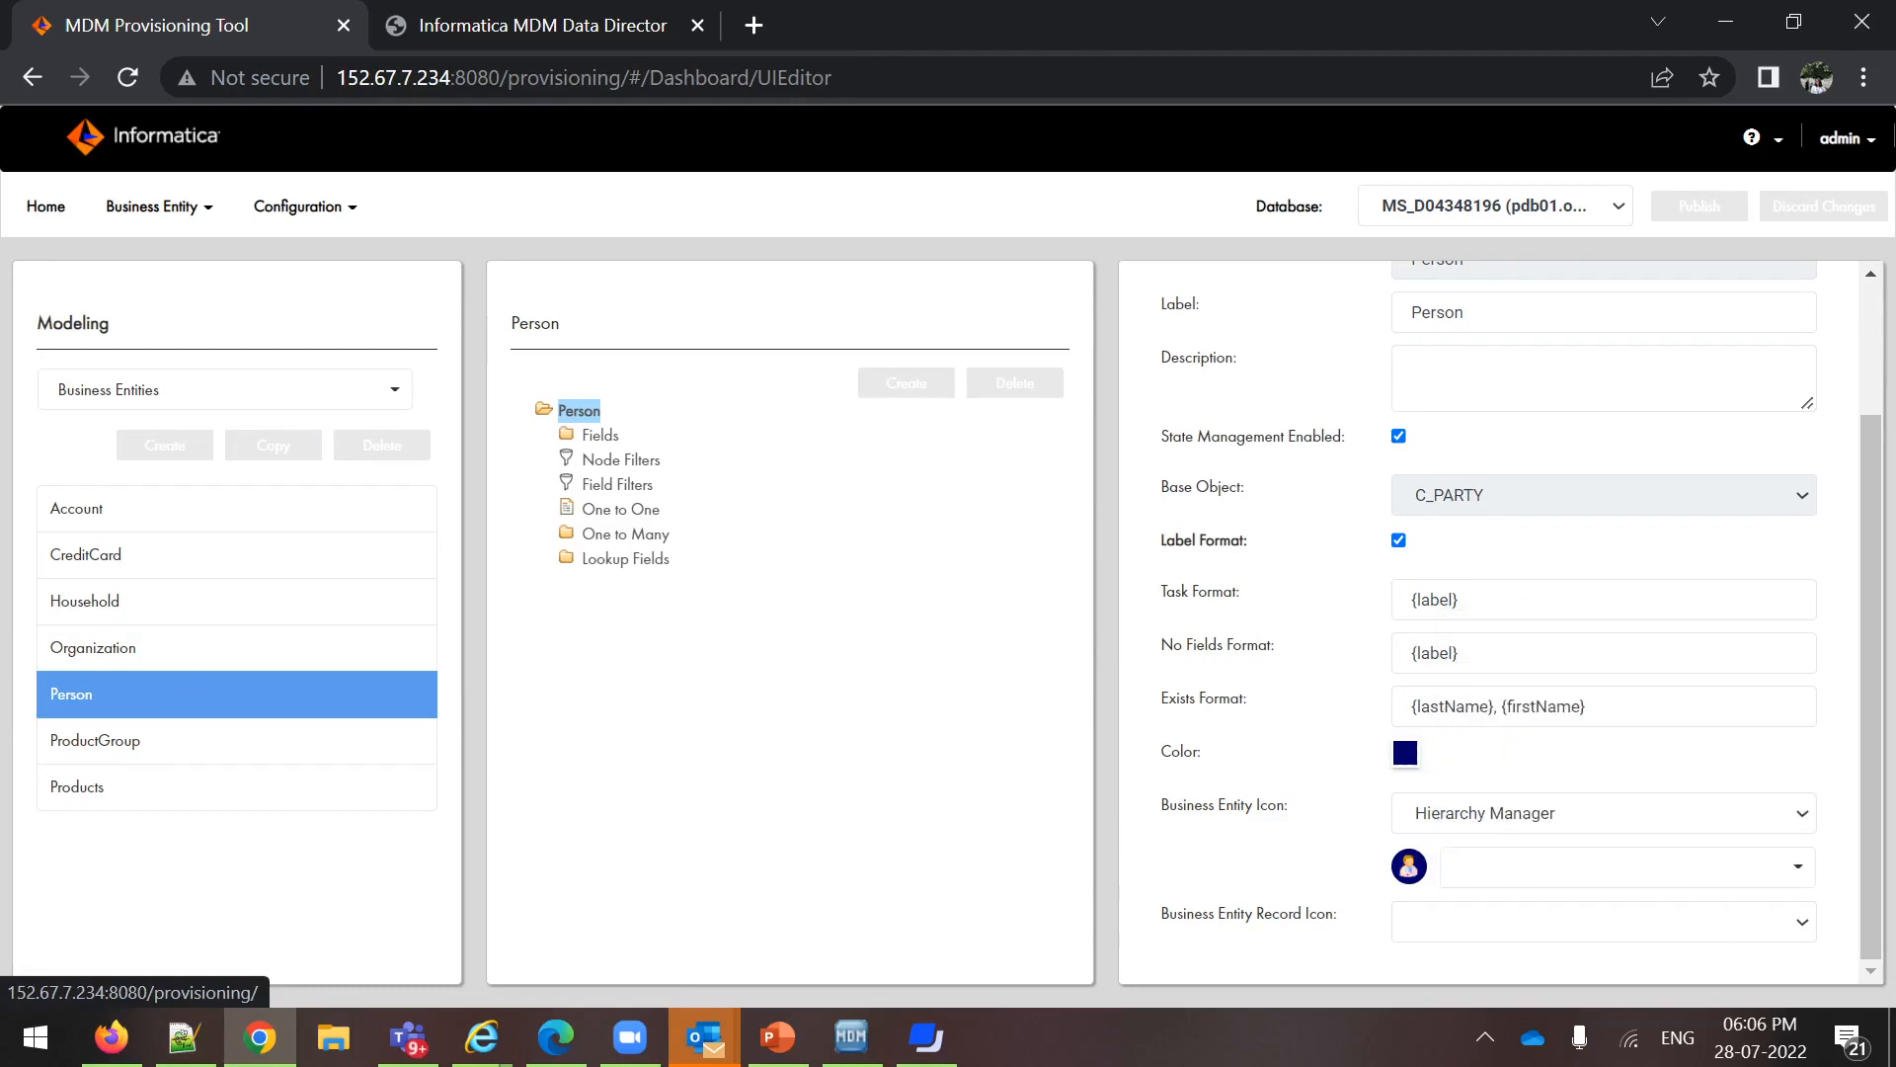
scroll(1650, 761, "up", 3)
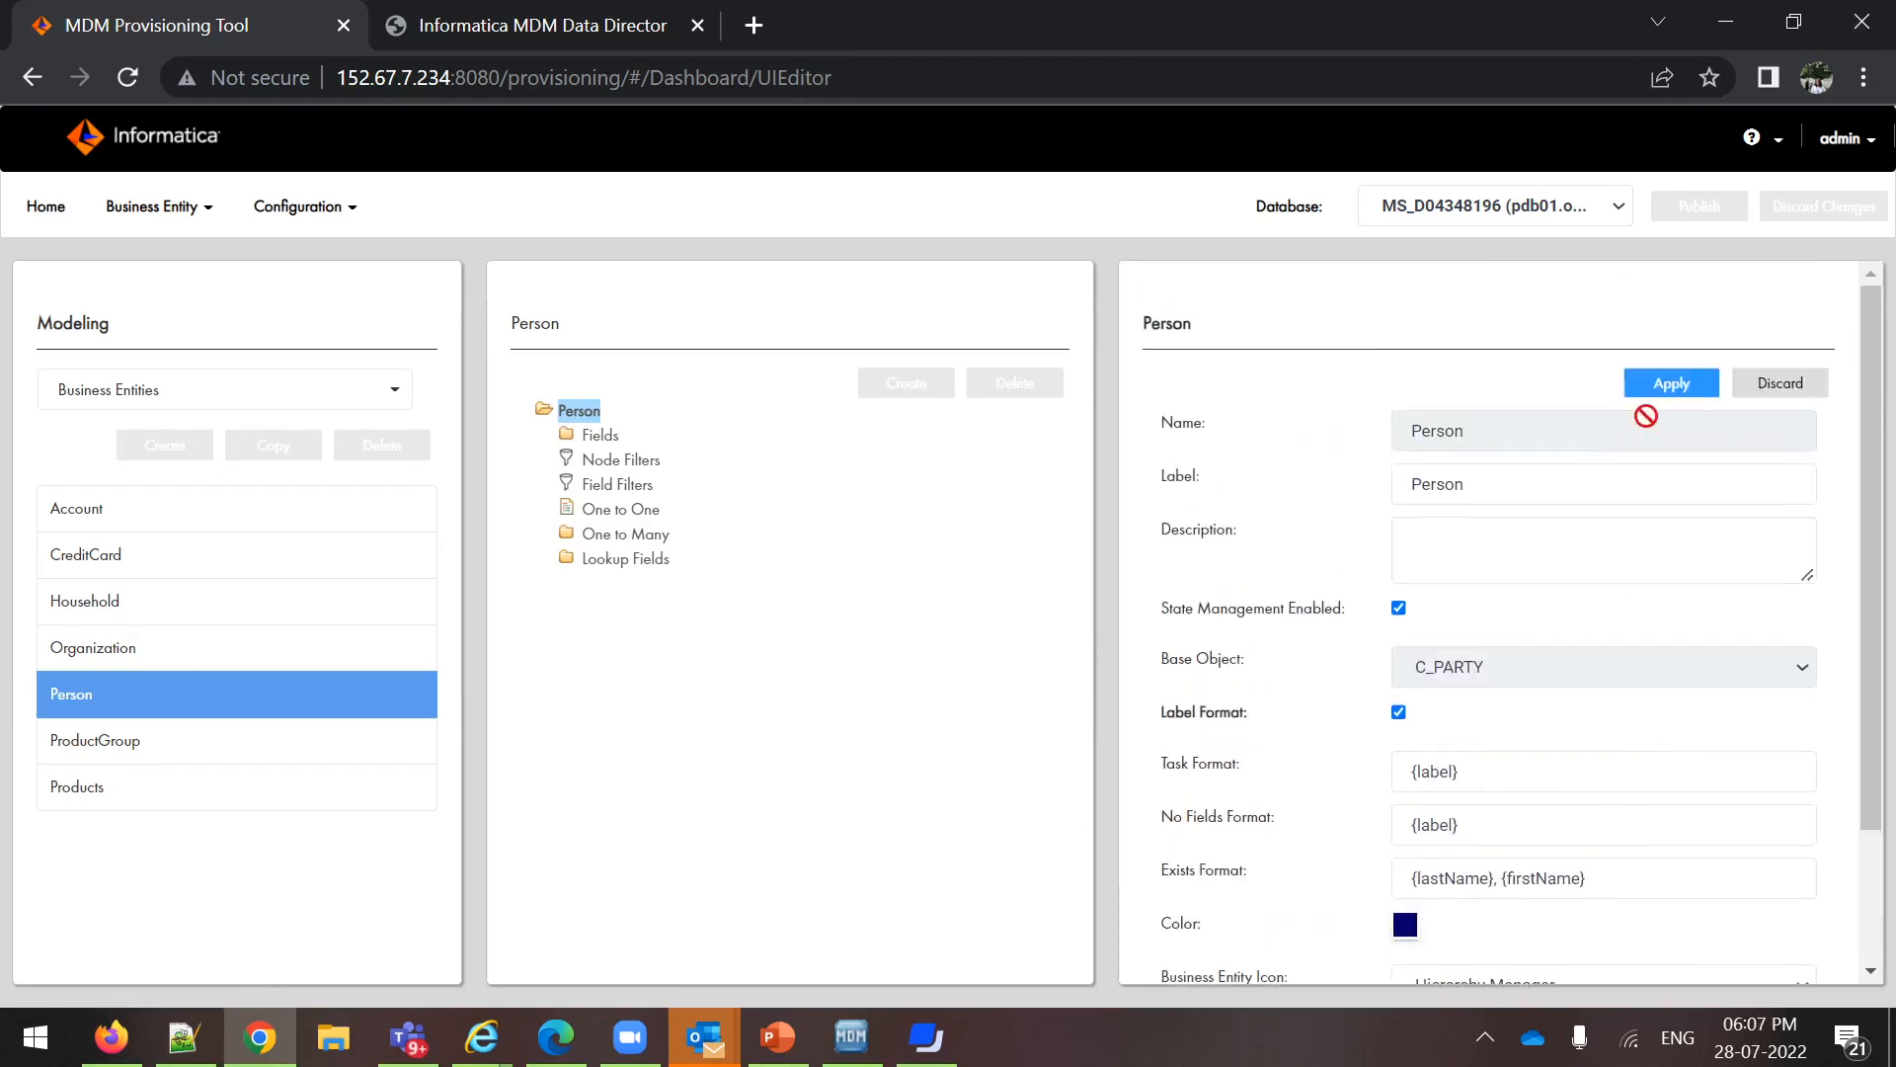
left_click(1673, 385)
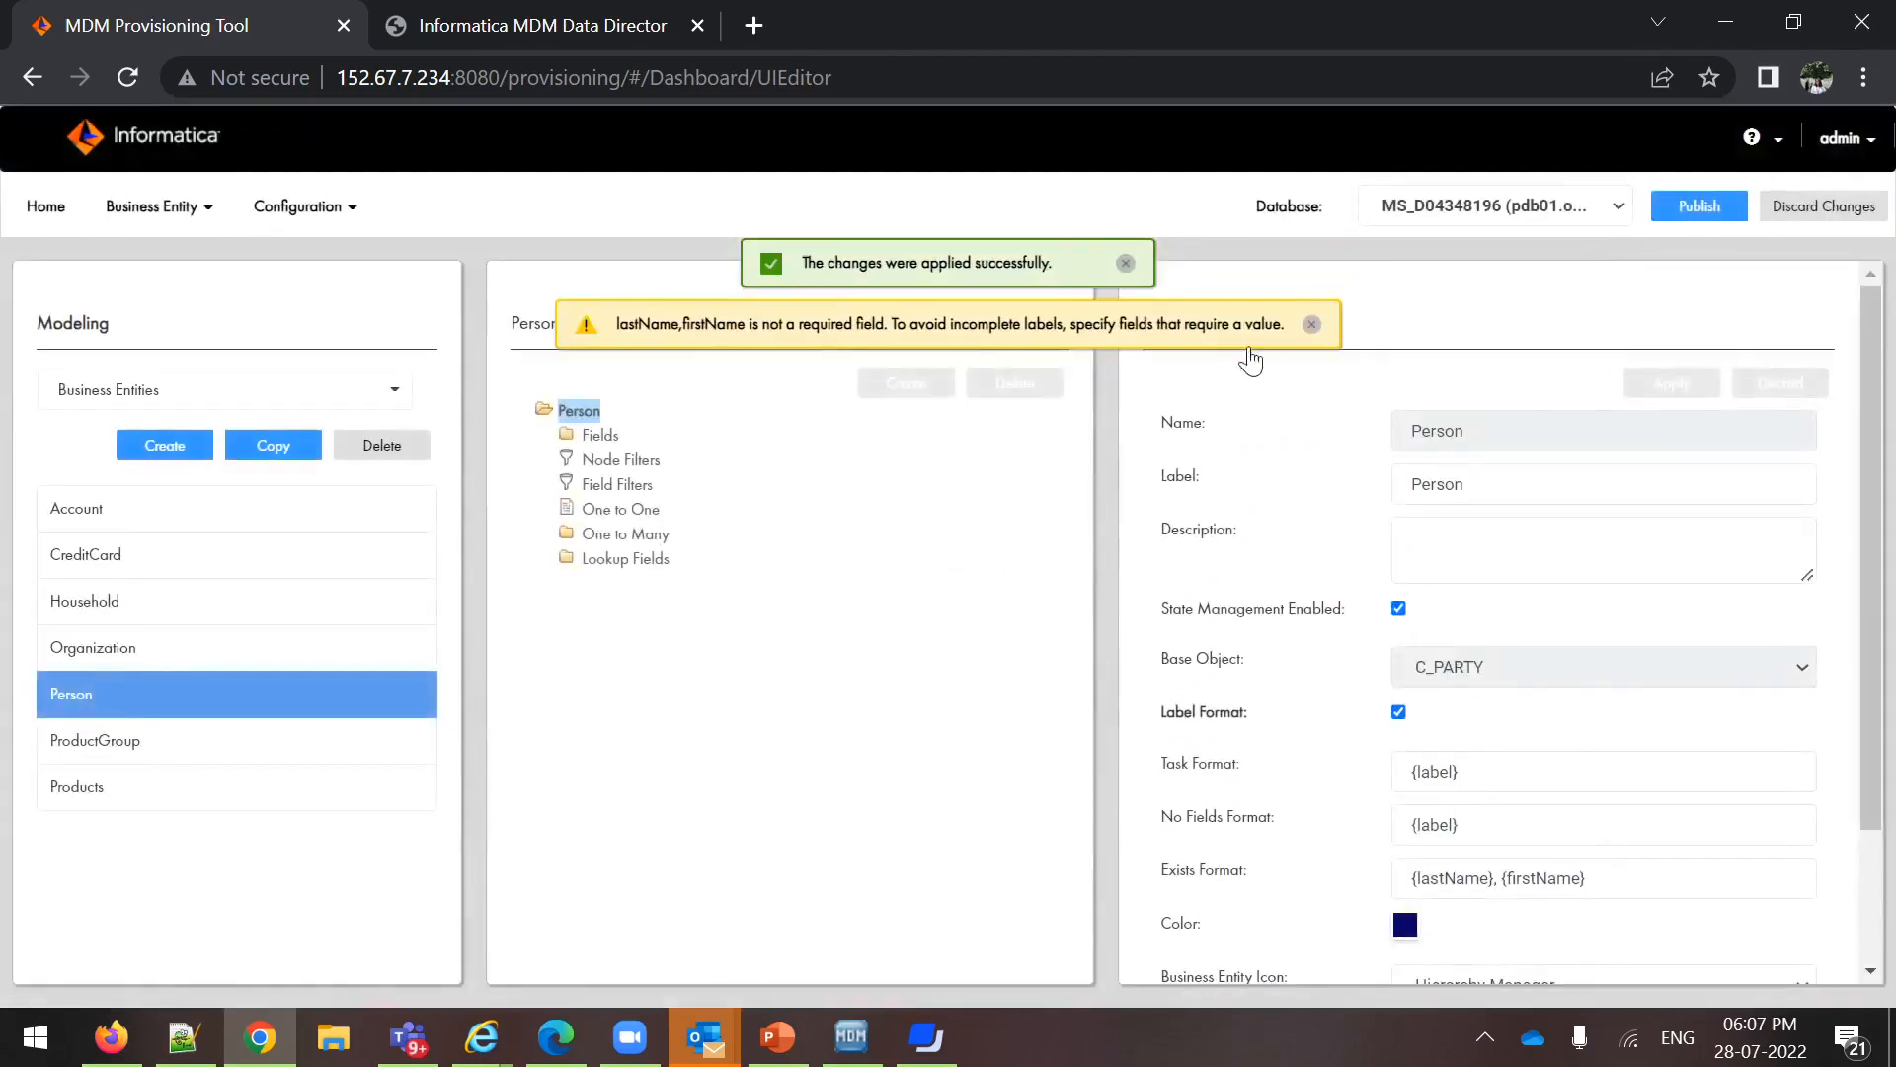
Set the Business Entity Icon source of the Organization entity to Hierarchy Manager
left_click(79, 662)
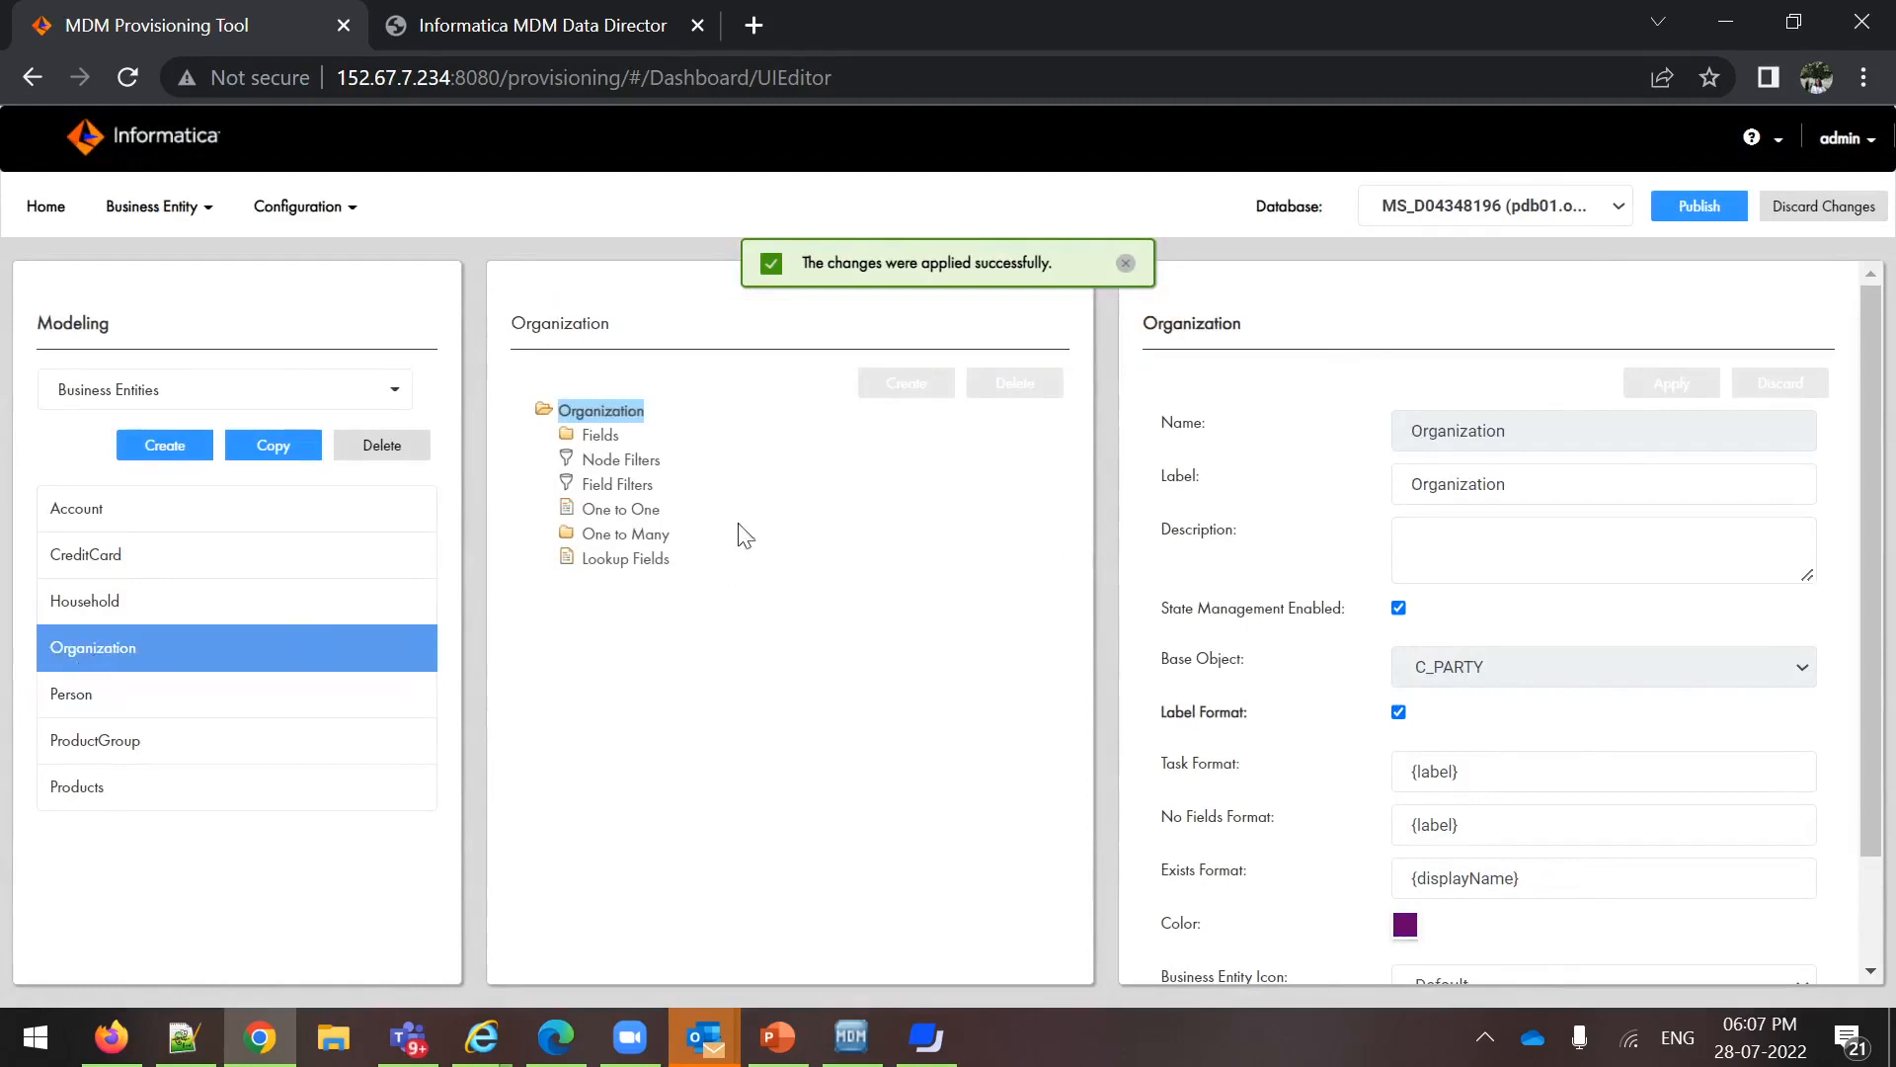
scroll(1511, 705, "down", 2)
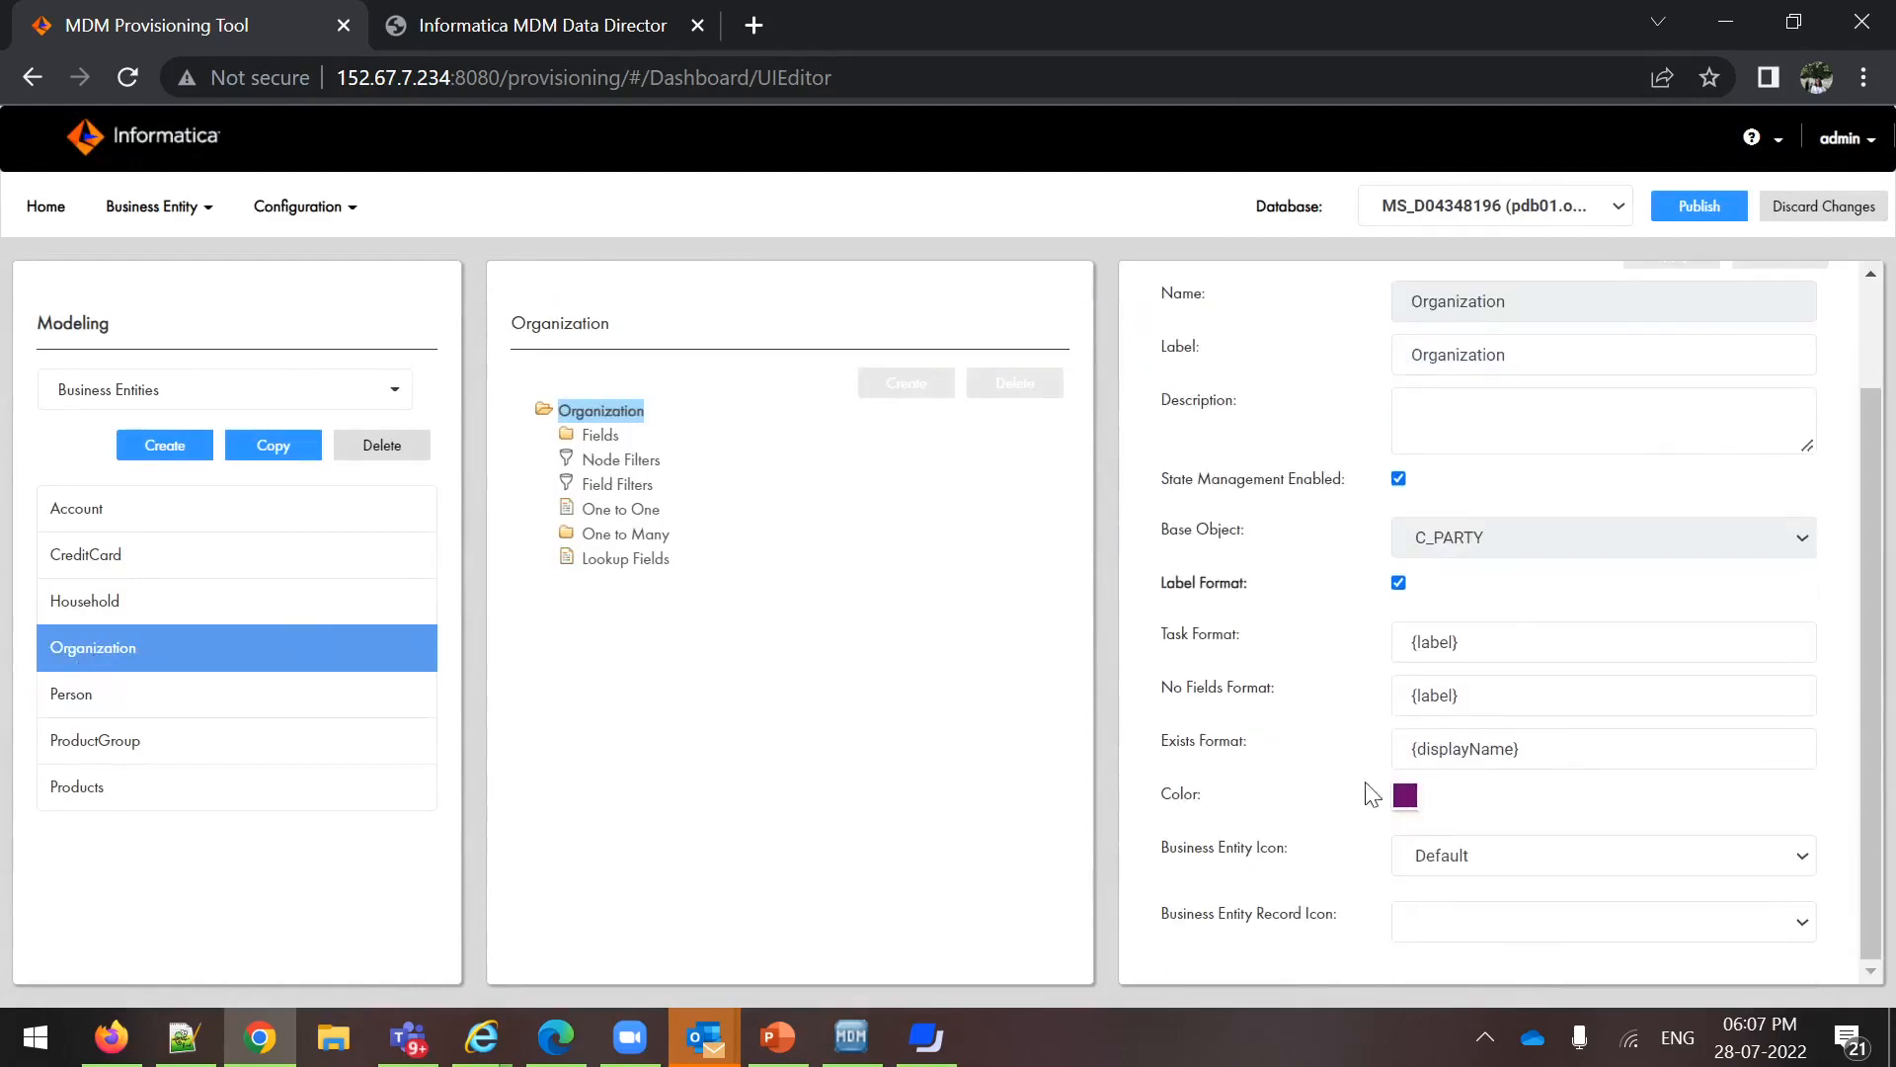
left_click(1796, 863)
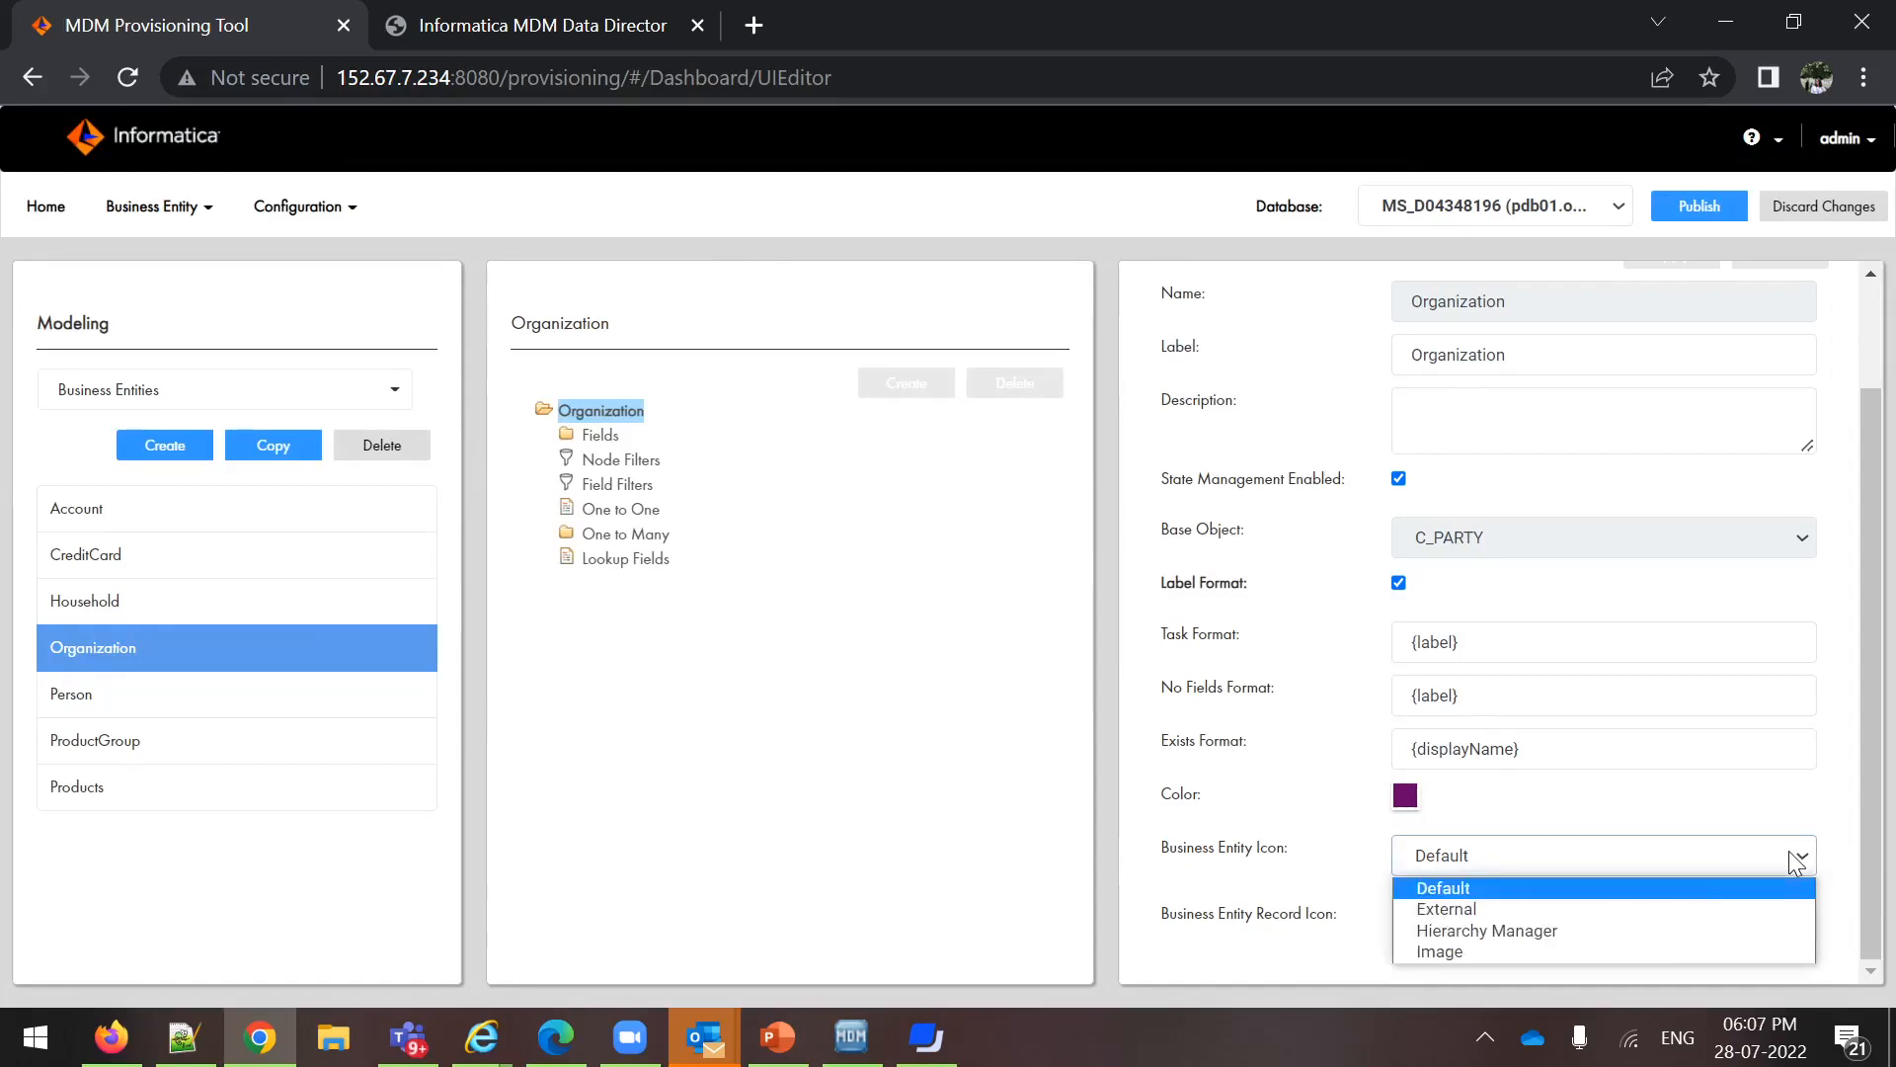
left_click(1663, 933)
Choose Hospital.png as the Organization entity's icon, apply the changes and dismiss the warning
left_click(1796, 912)
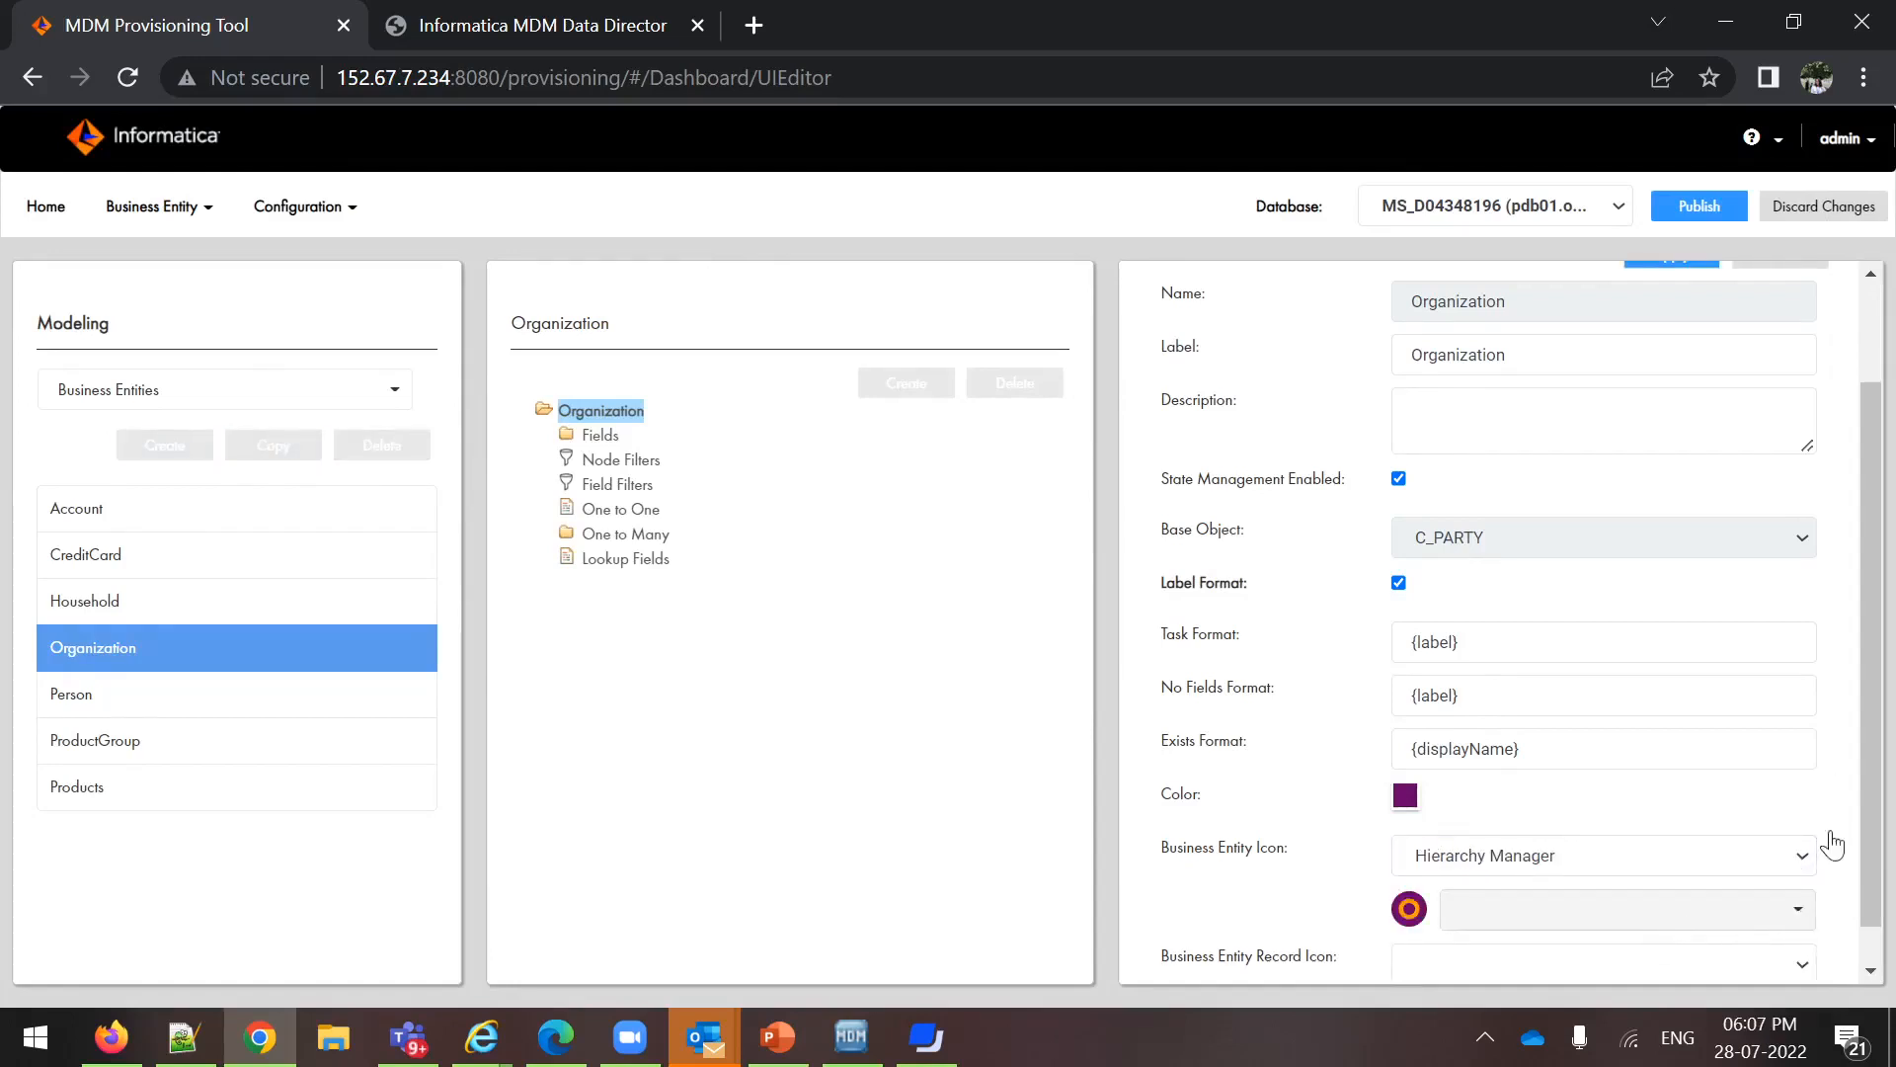
scroll(1797, 913, "down", 1)
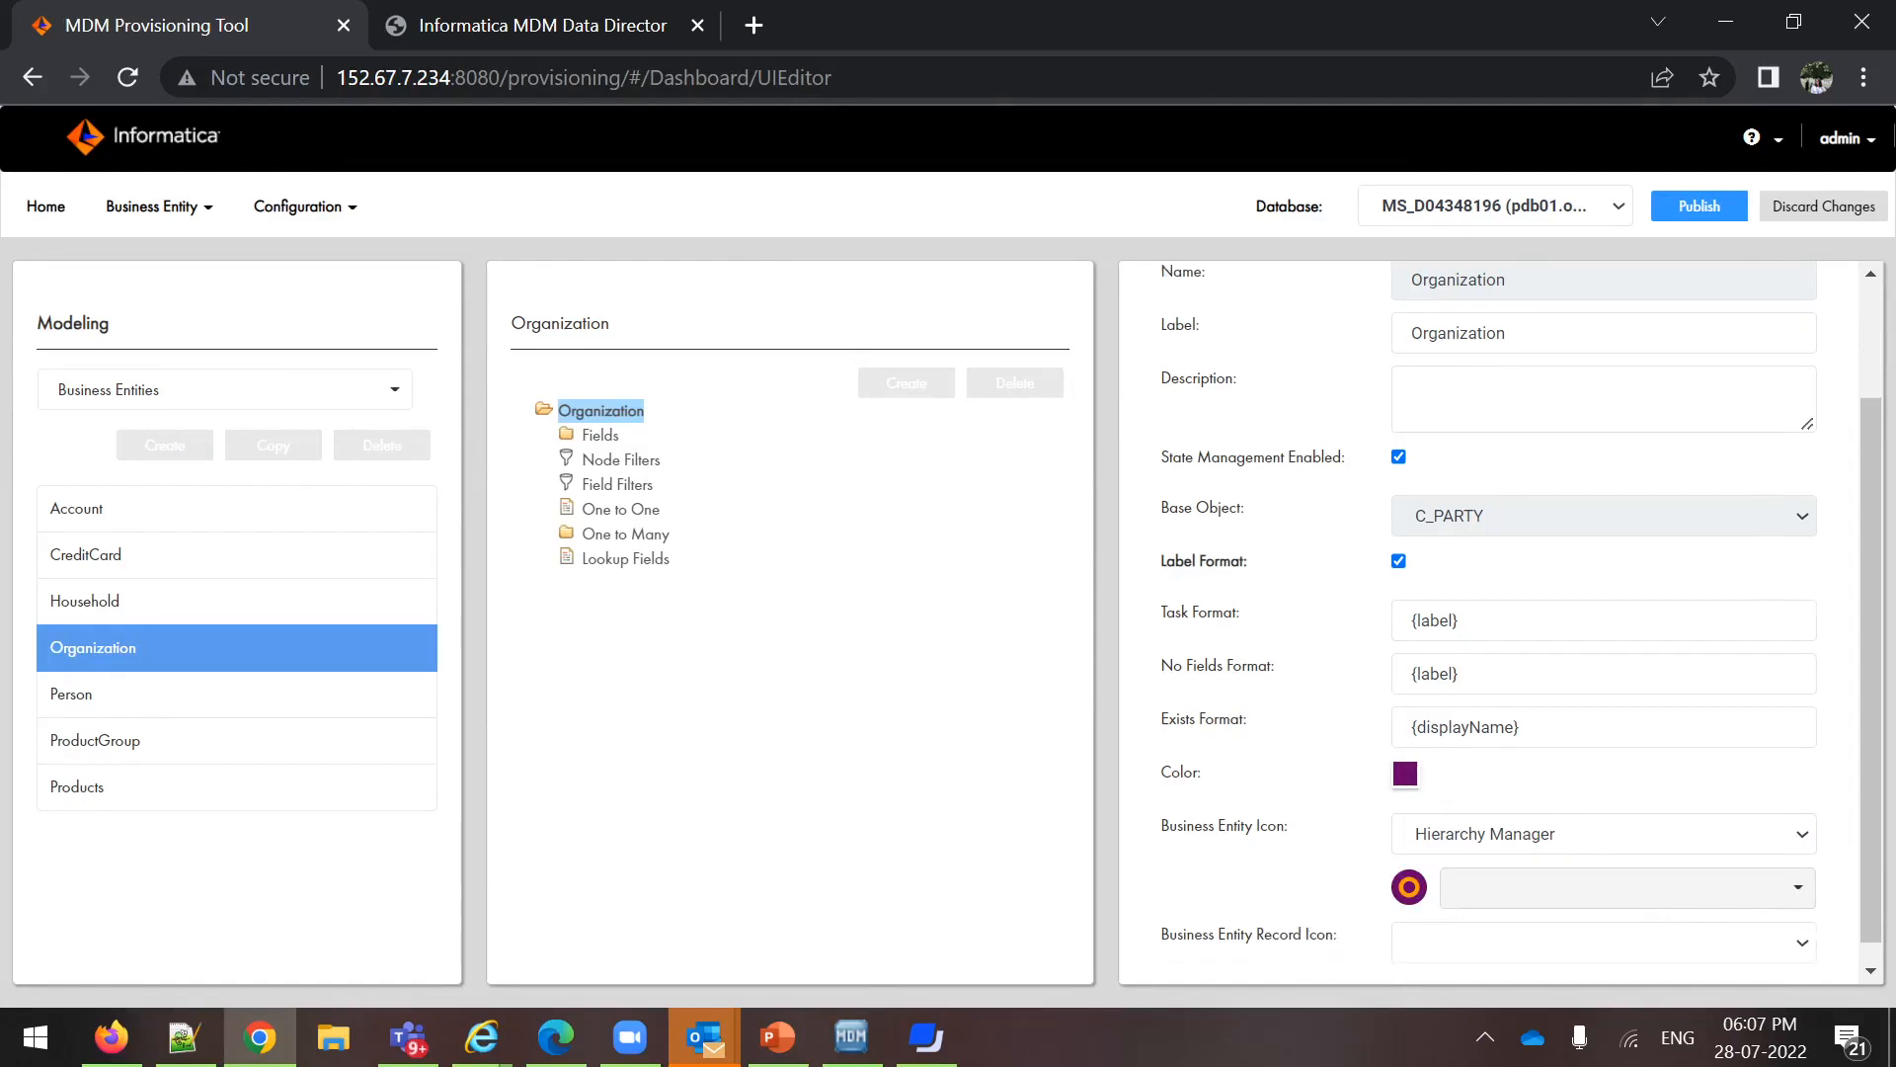
left_click(1799, 869)
left_click(1778, 859)
scroll(1598, 805, "down", 3)
scroll(1588, 757, "down", 5)
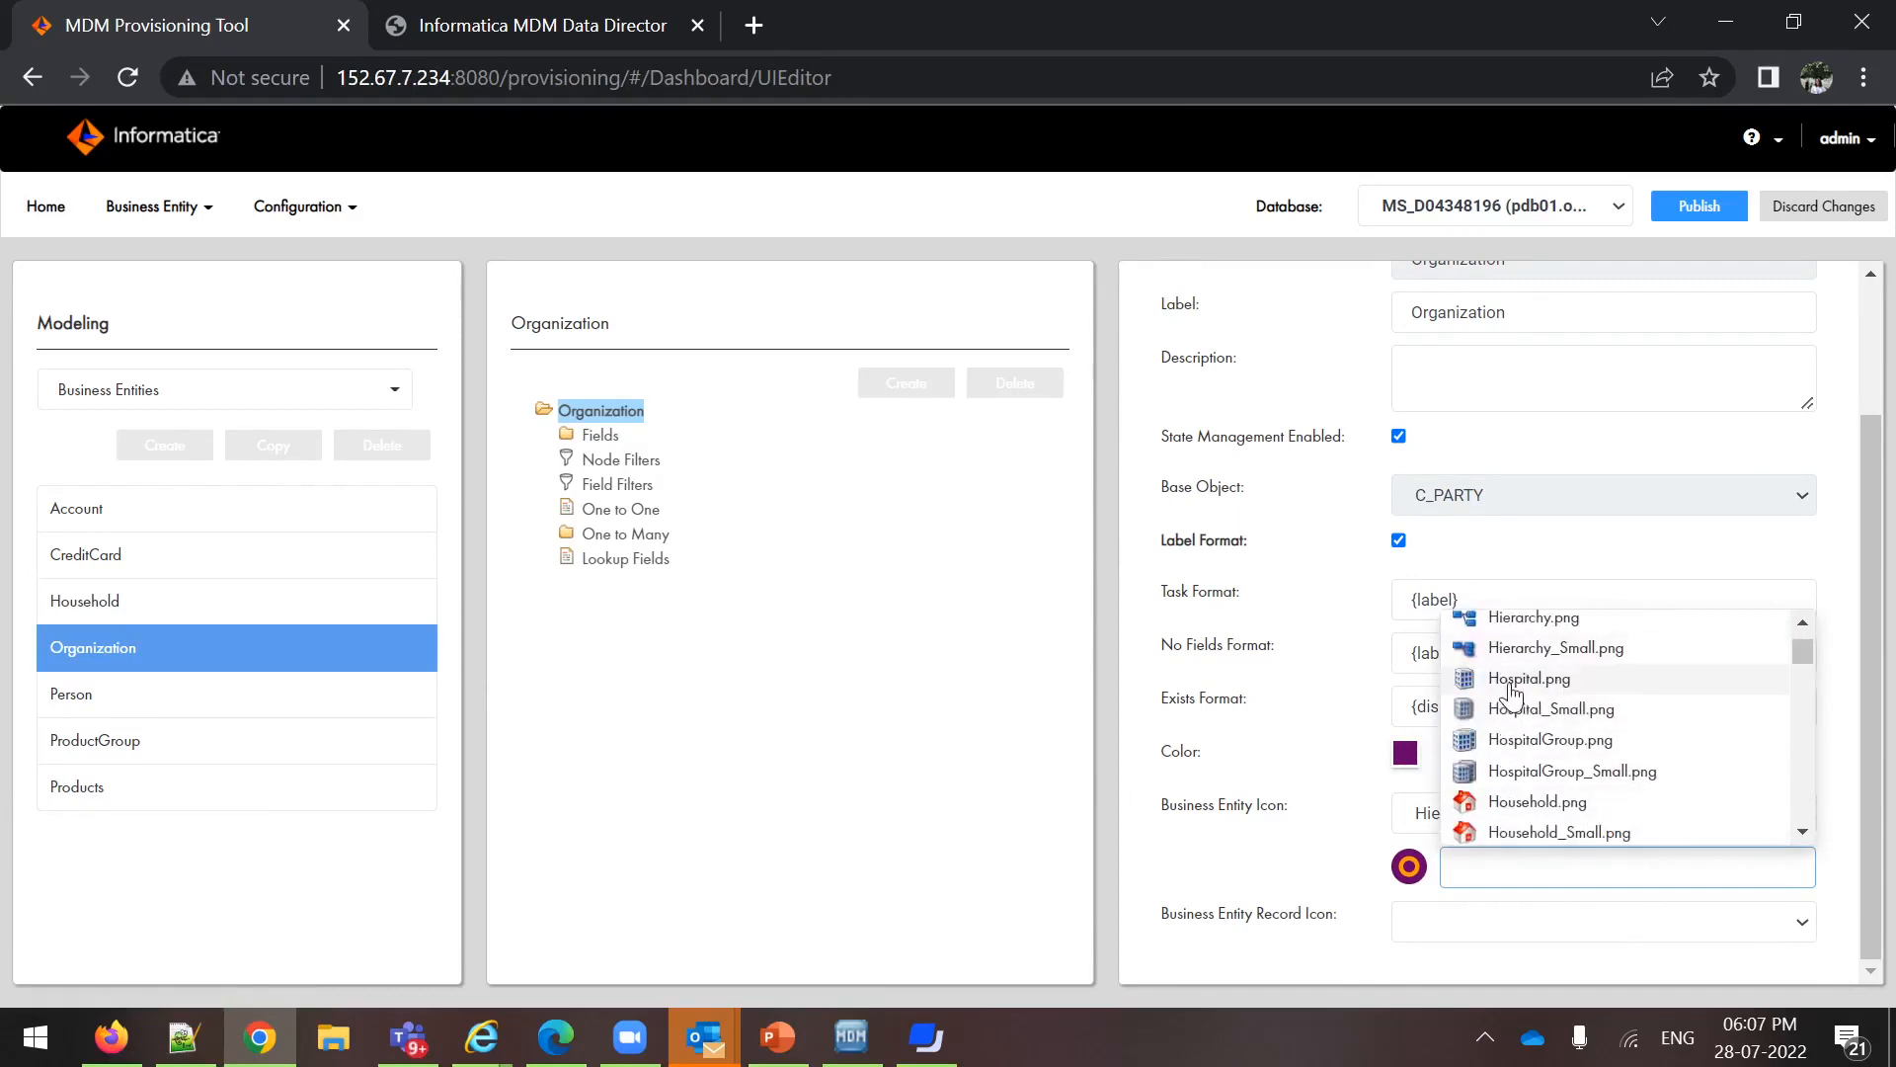
left_click(1509, 689)
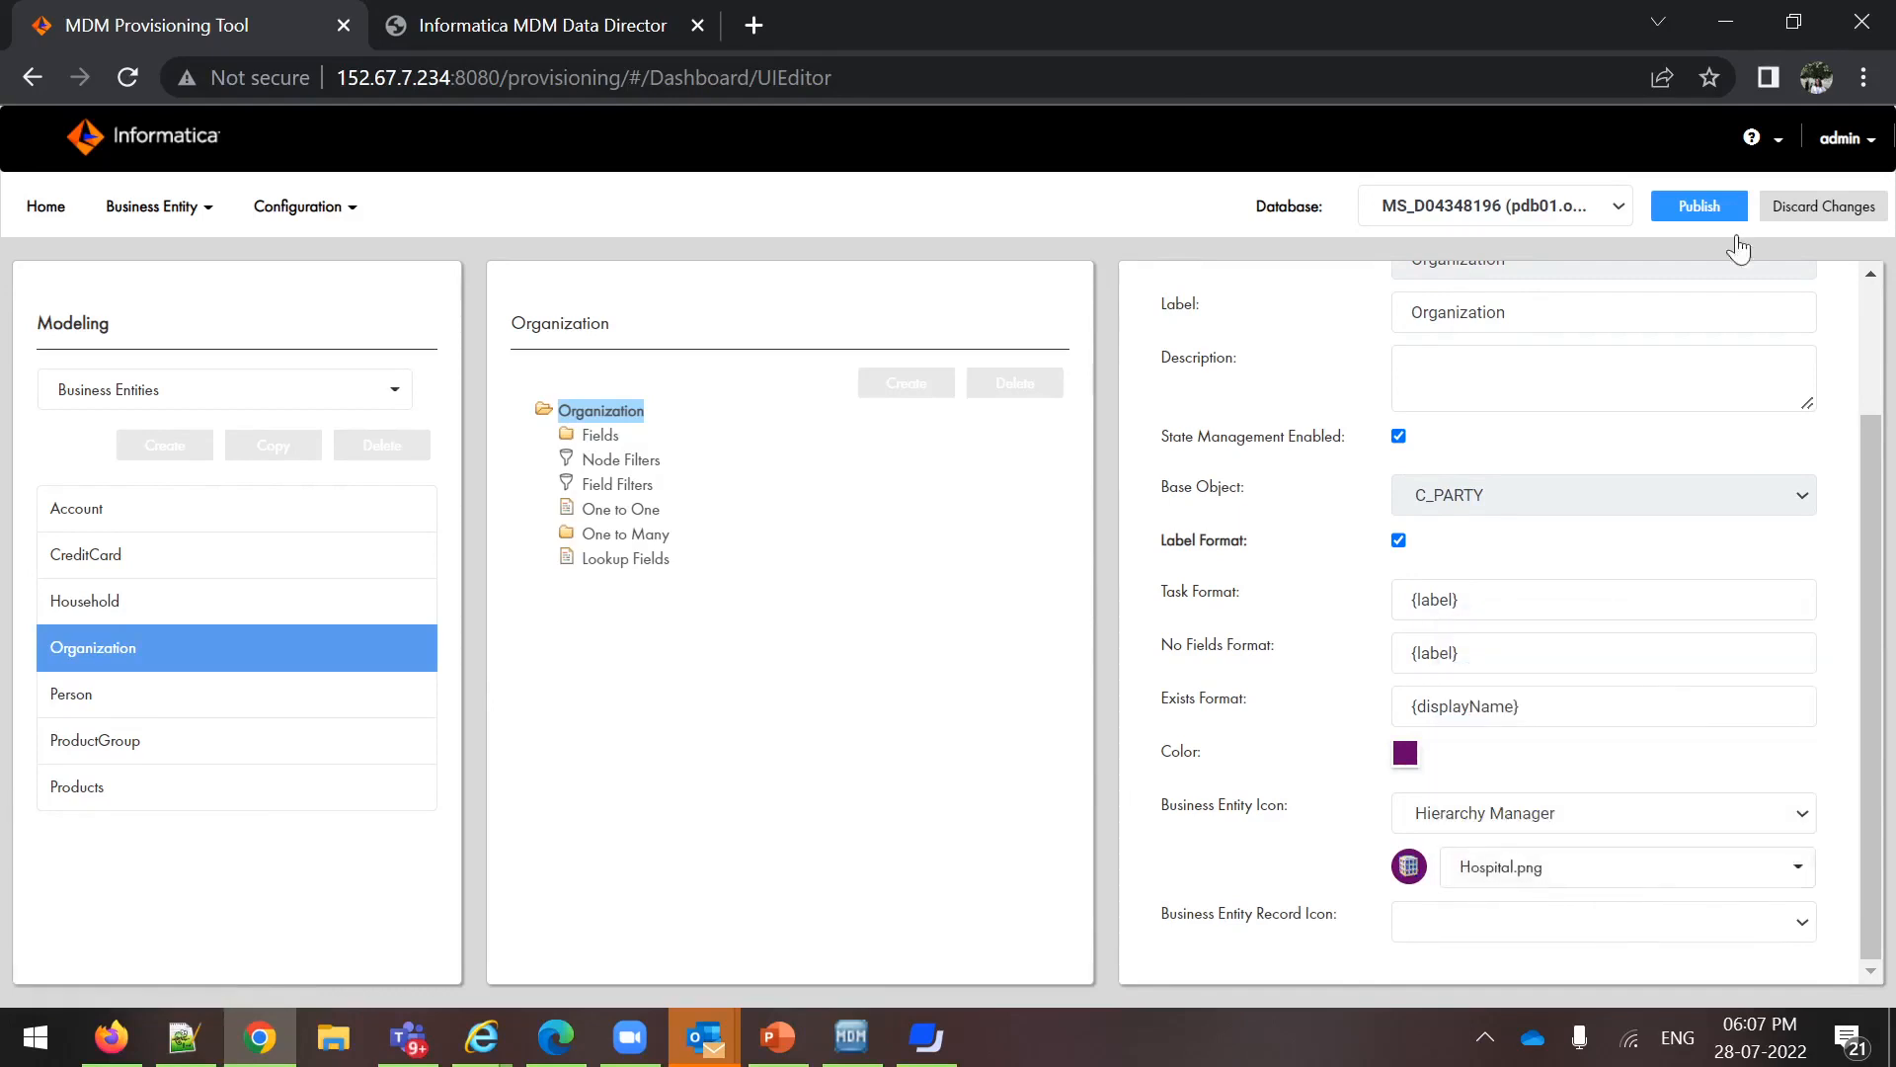
scroll(1608, 514, "up", 1)
scroll(1608, 514, "up", 2)
left_click(1672, 385)
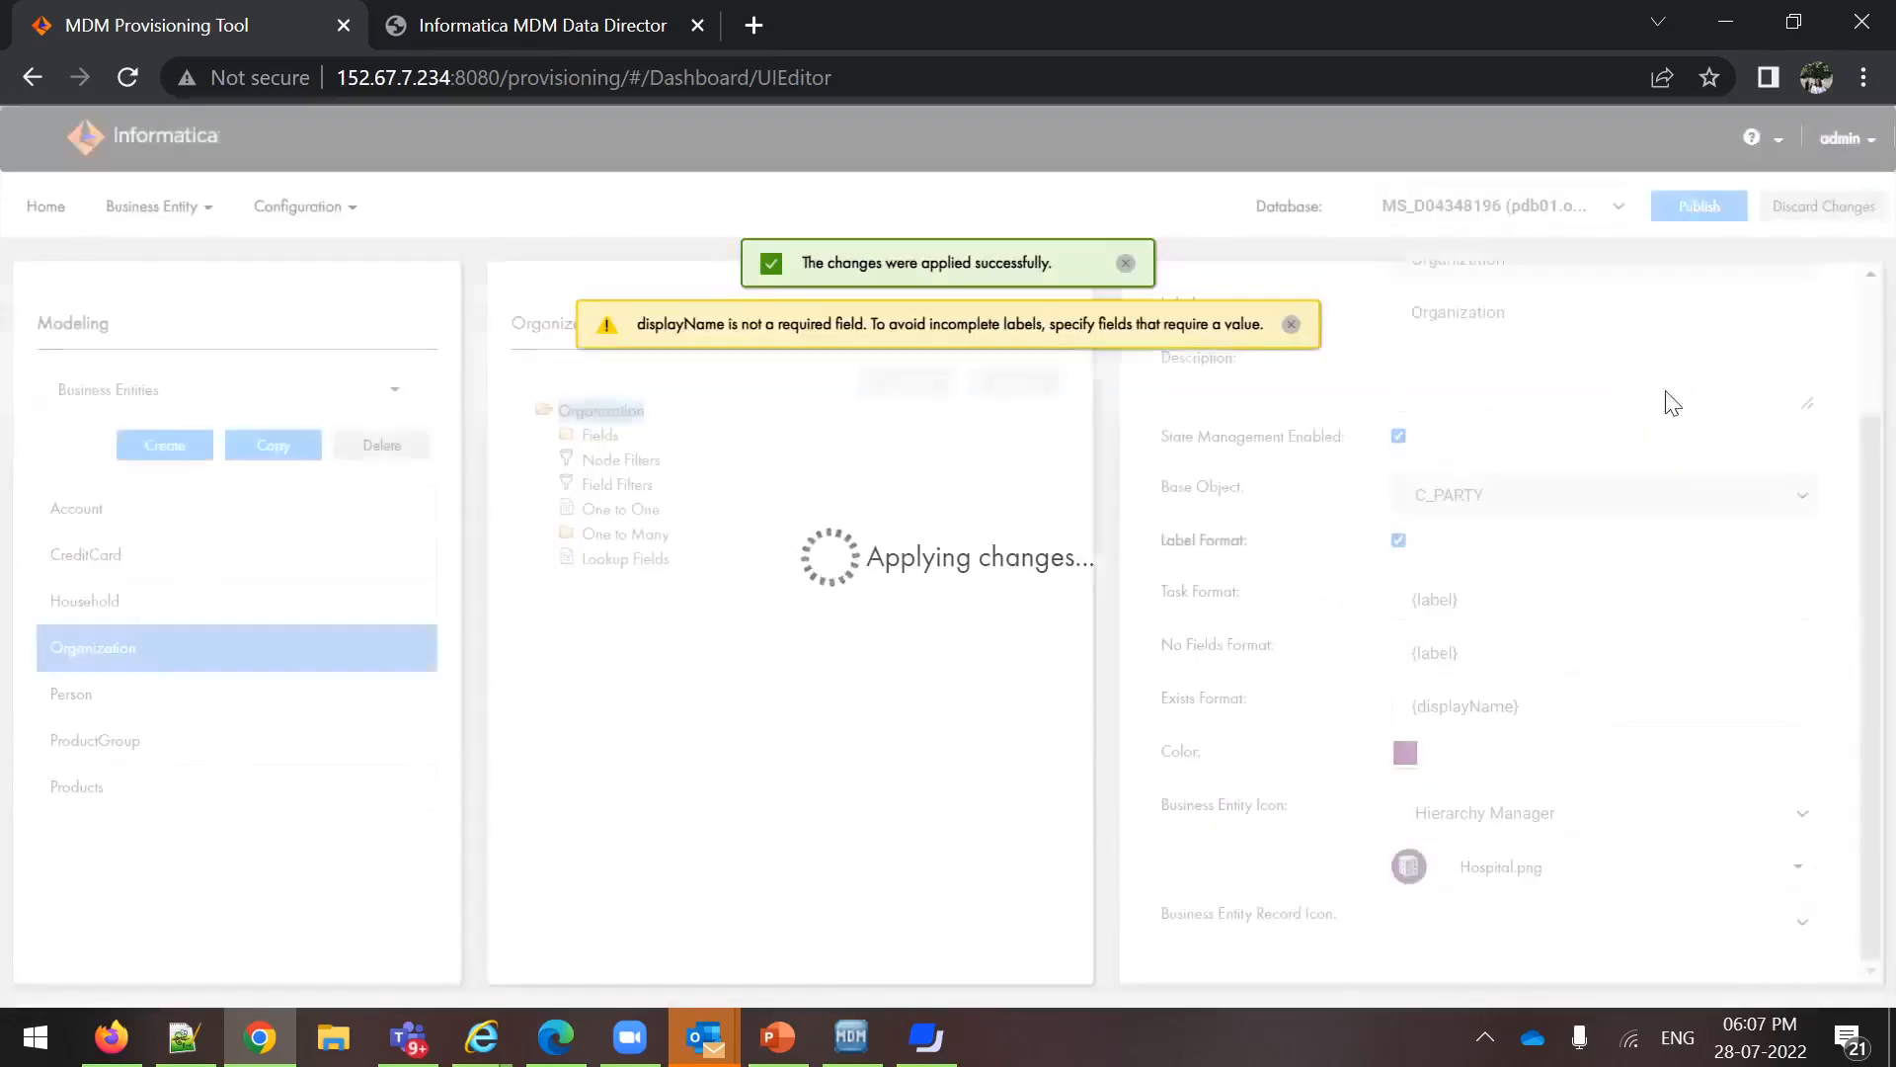
left_click(1291, 325)
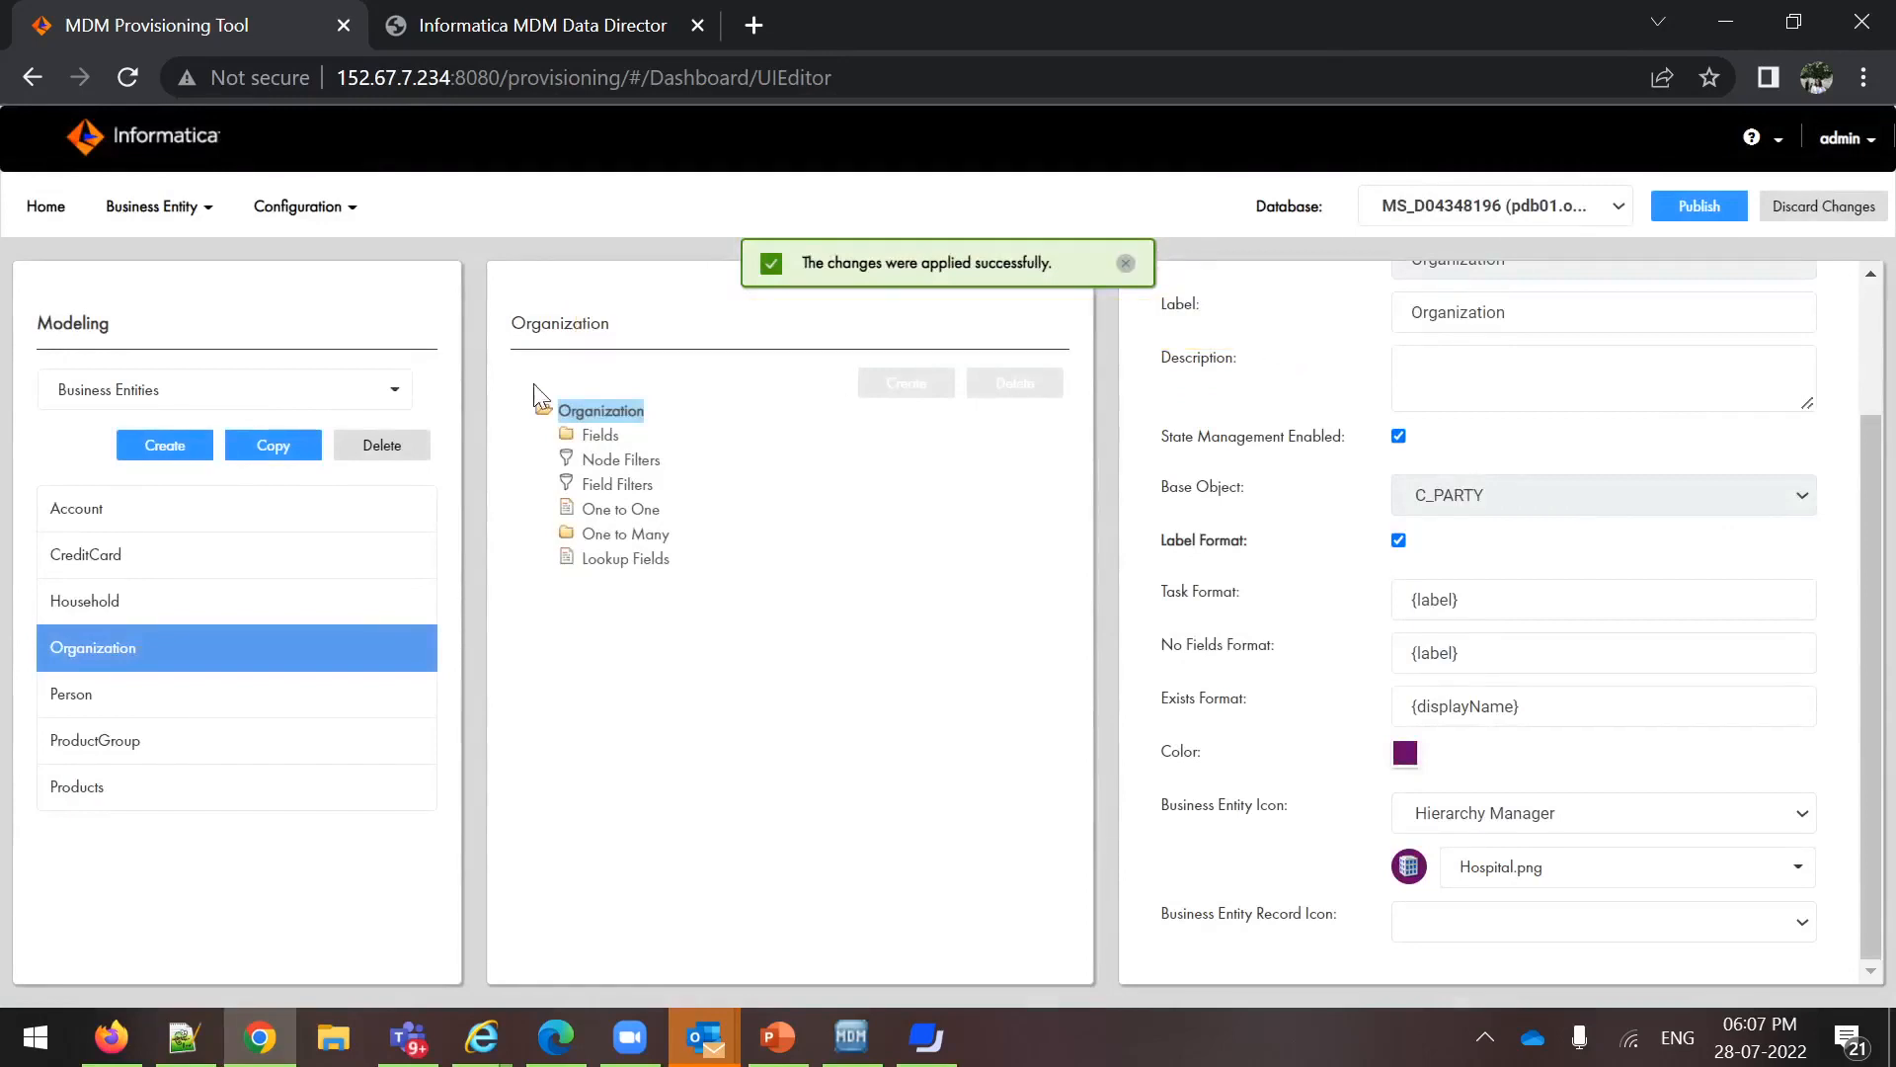
Switch the modeling list to Network and open the Employs relationship
left_click(133, 395)
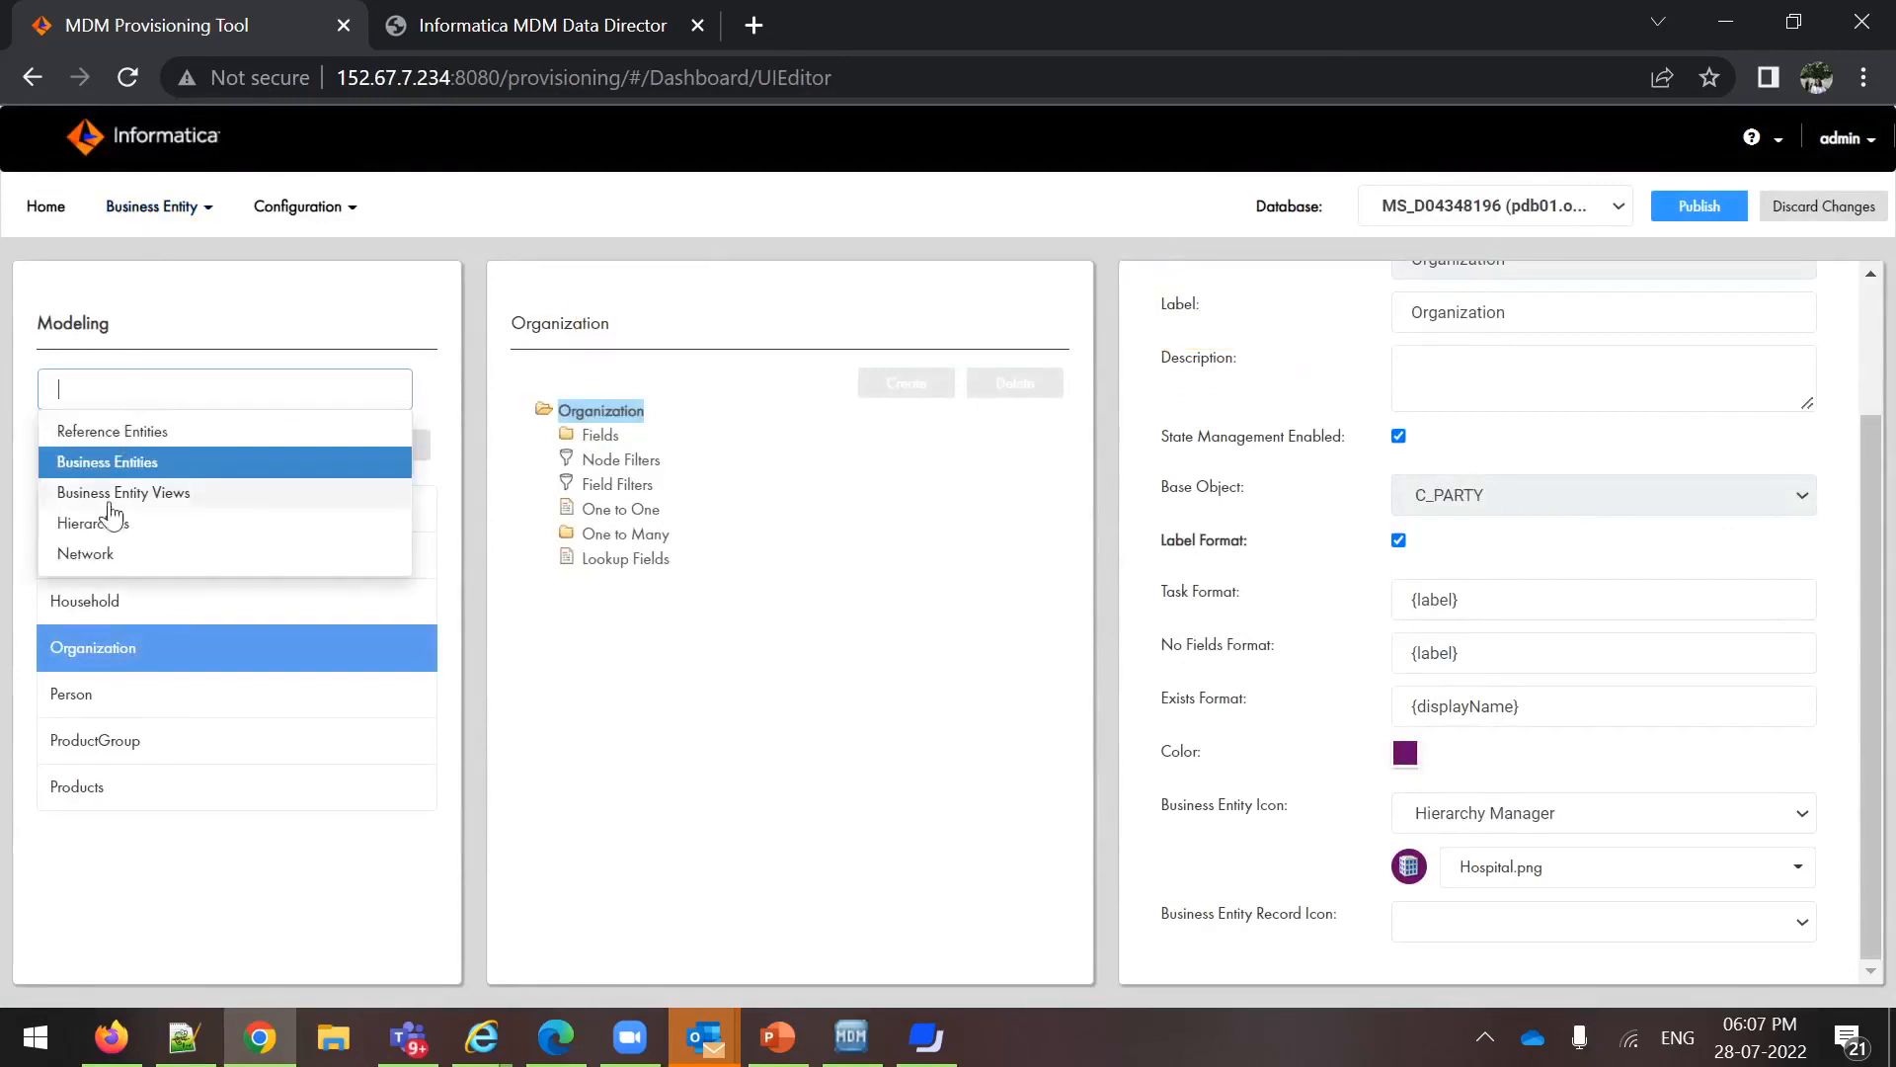
left_click(84, 559)
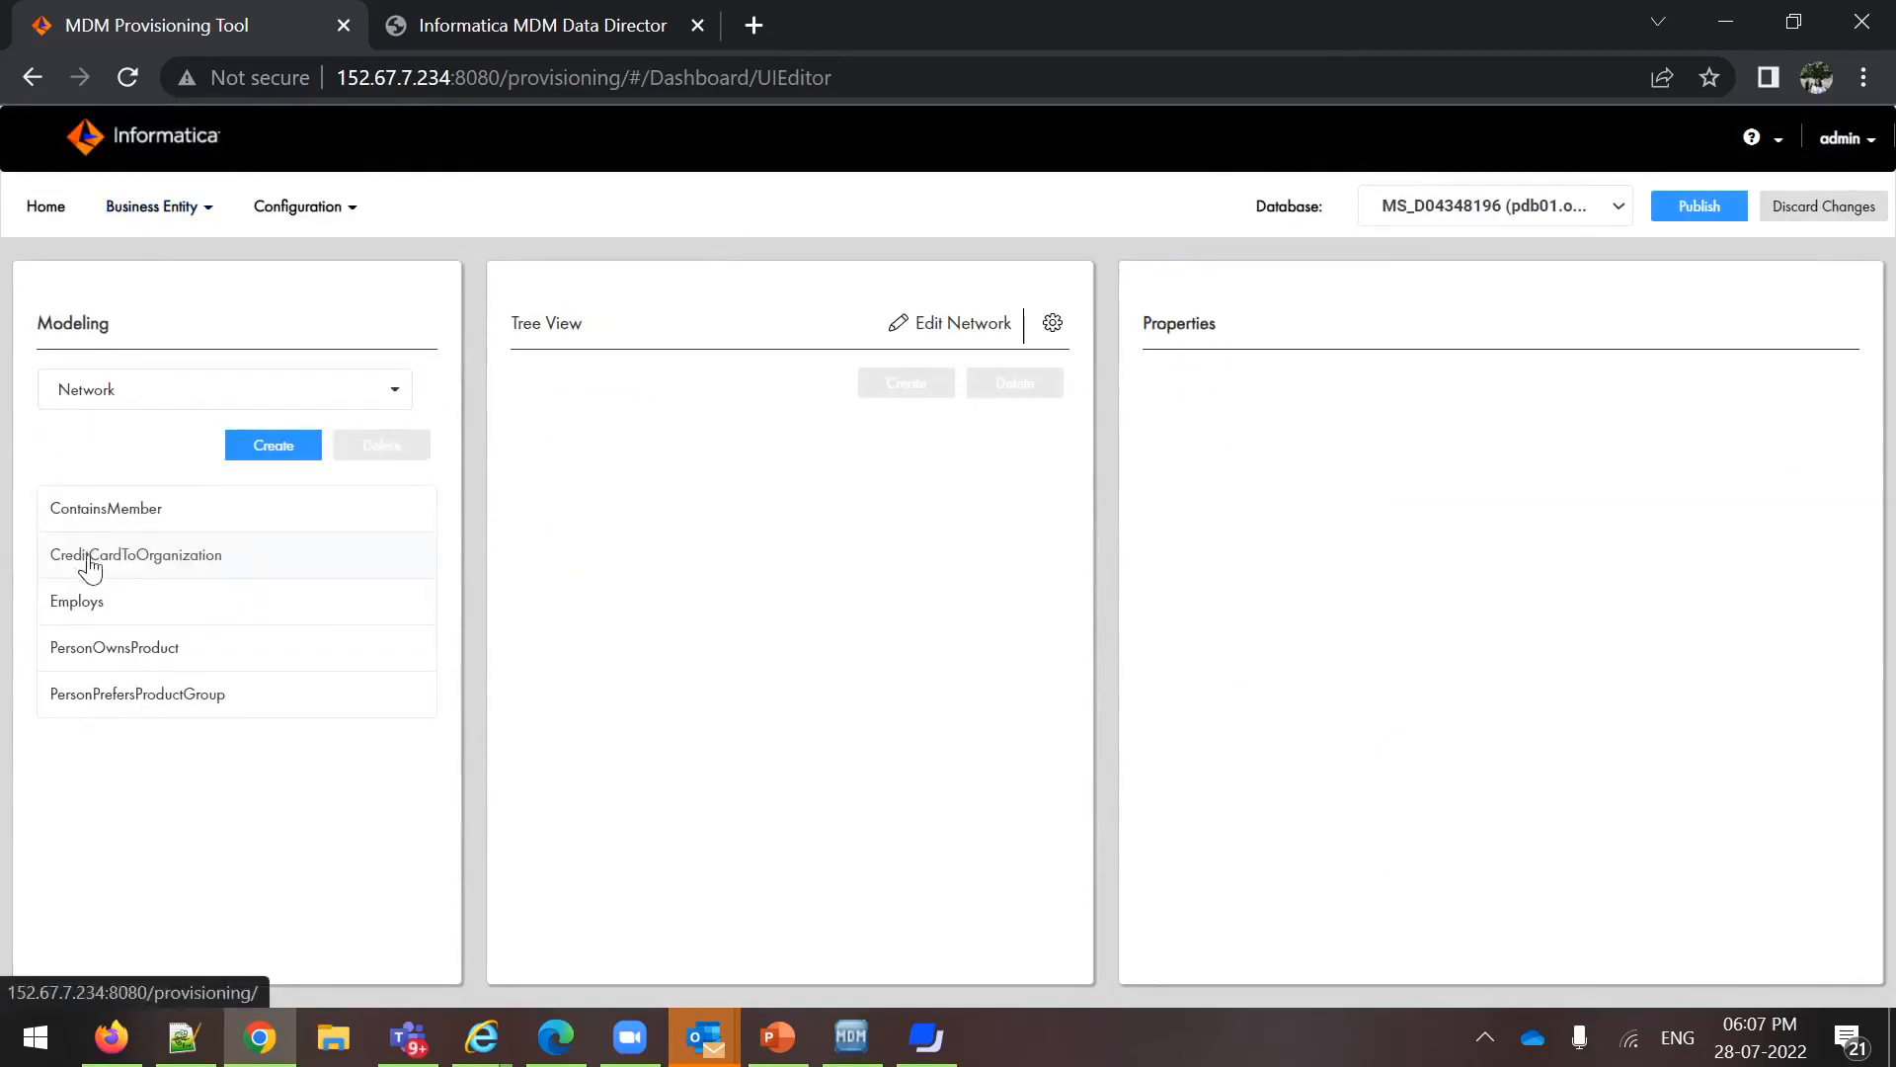
left_click(116, 619)
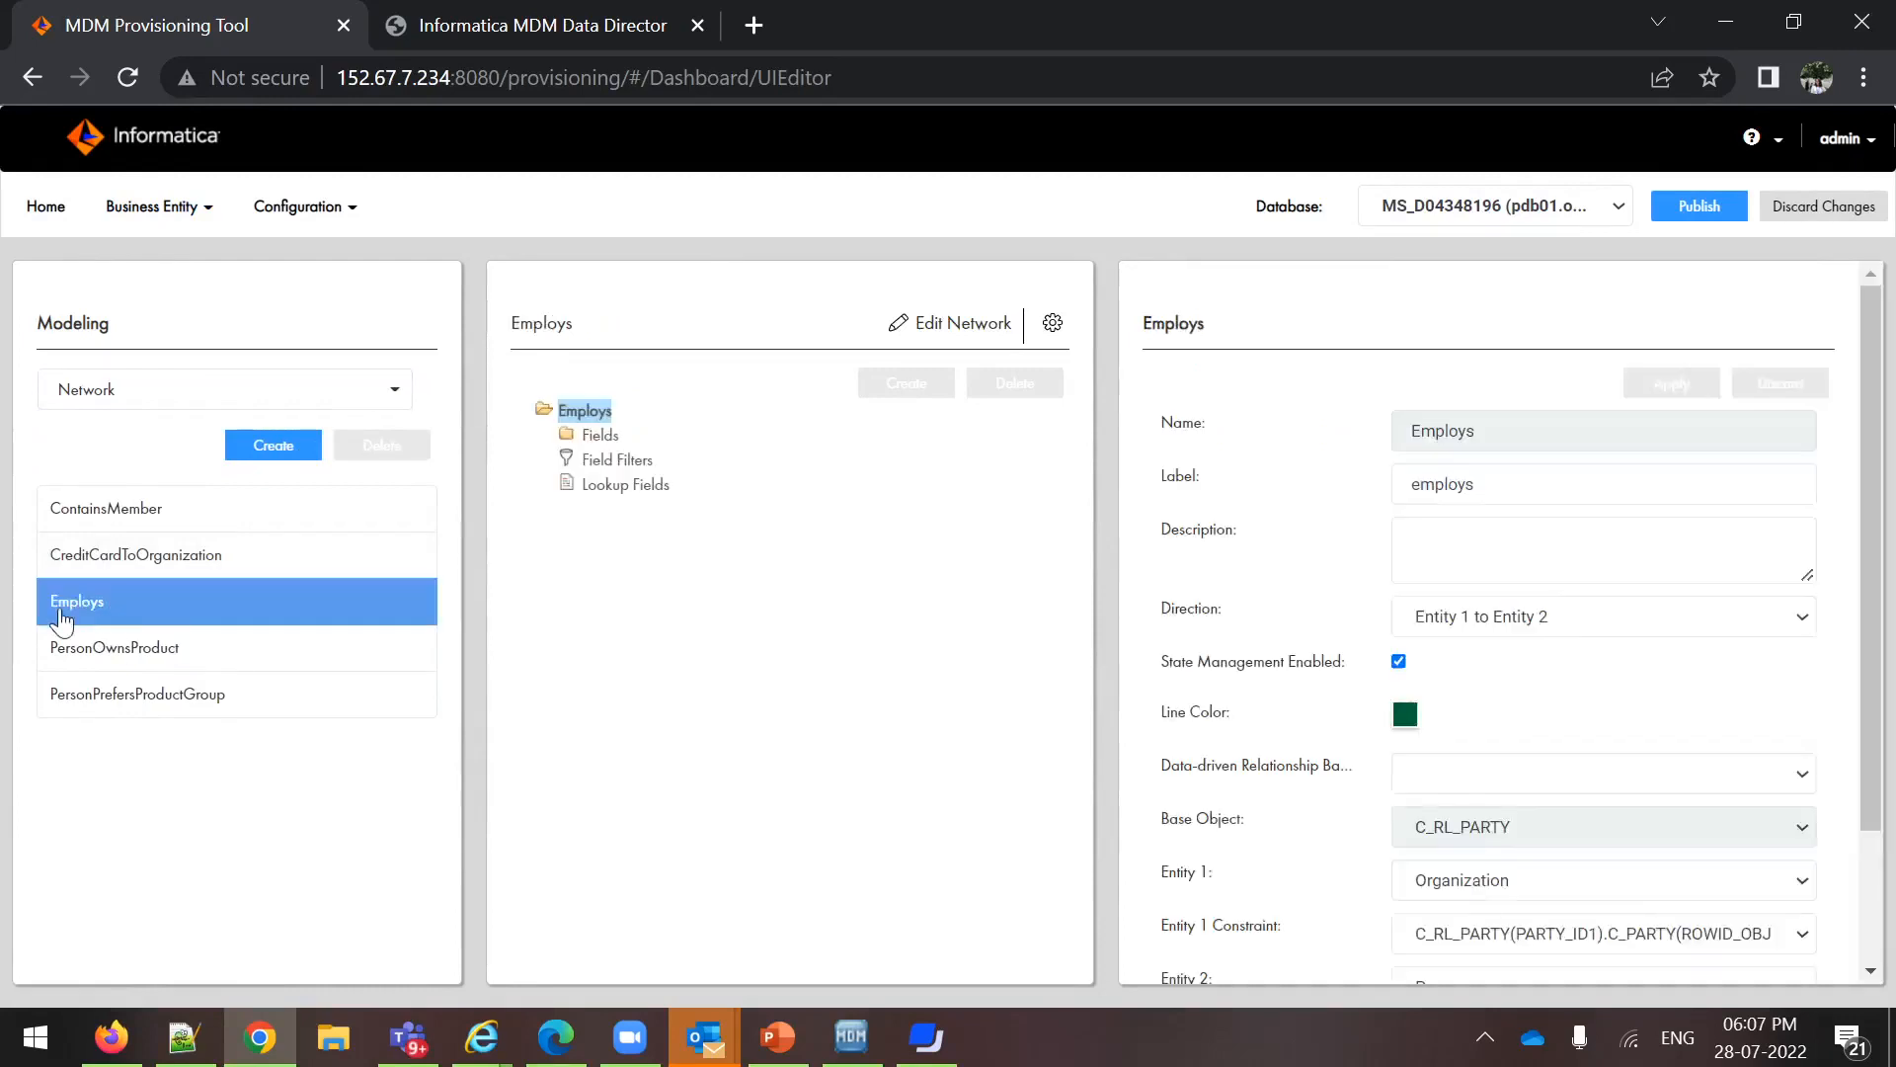
Review the properties of the Employs, PersonPrefersProductGroup and PersonOwnsProduct relationships, including their directions and connected entities
scroll(1749, 709, "down", 2)
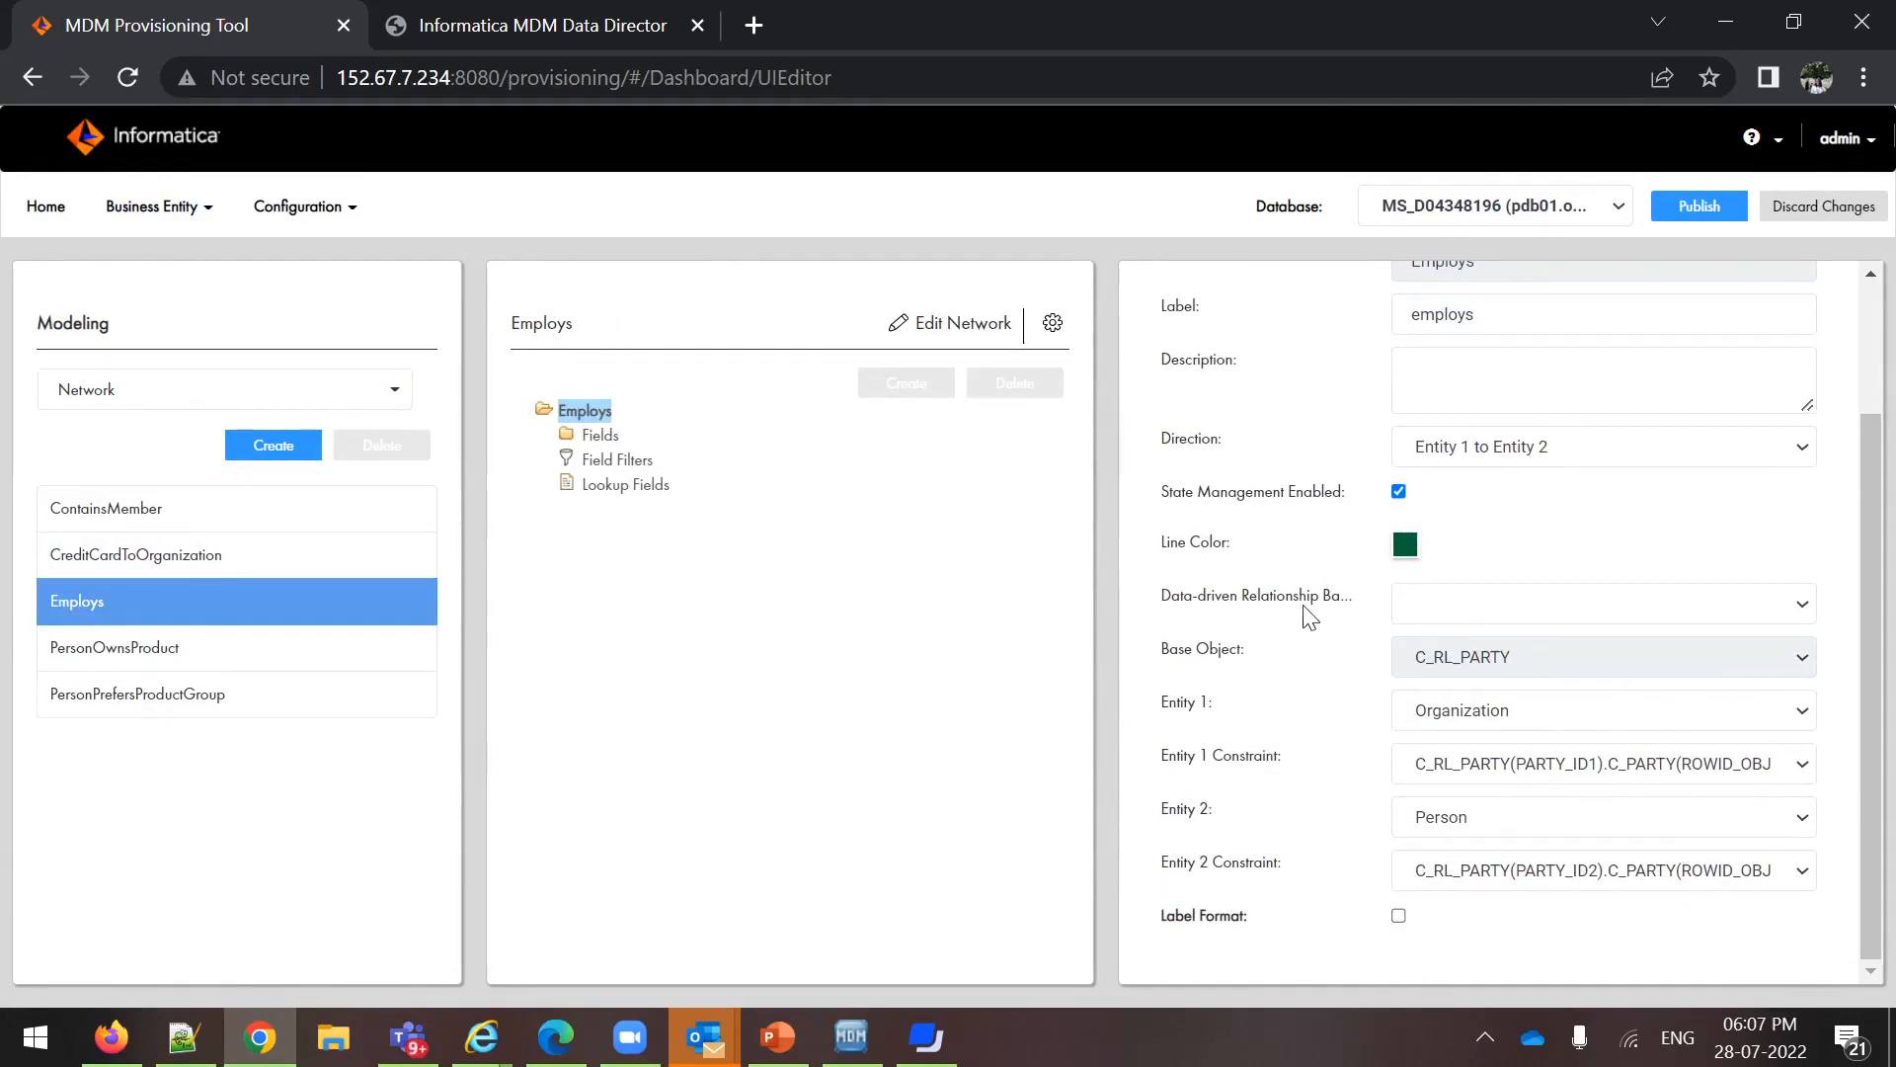
scroll(1310, 616, "up", 2)
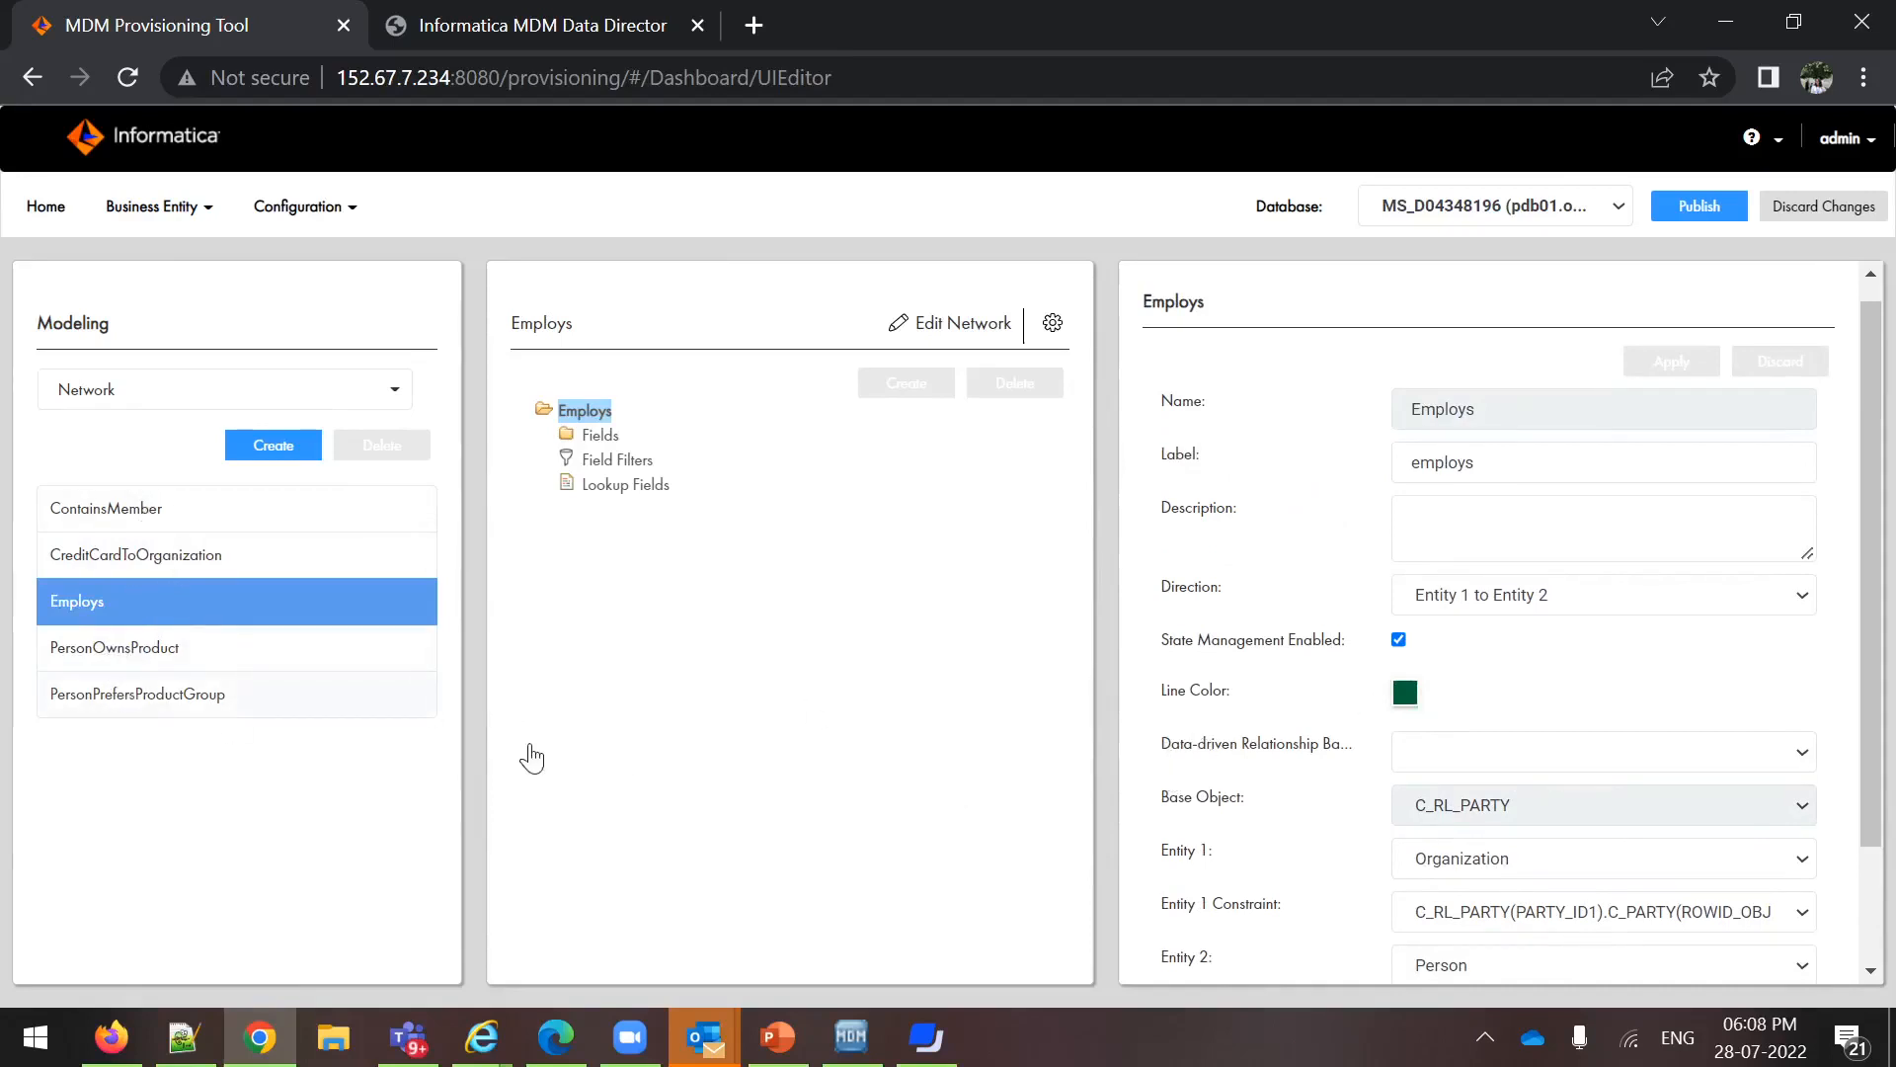
left_click(110, 697)
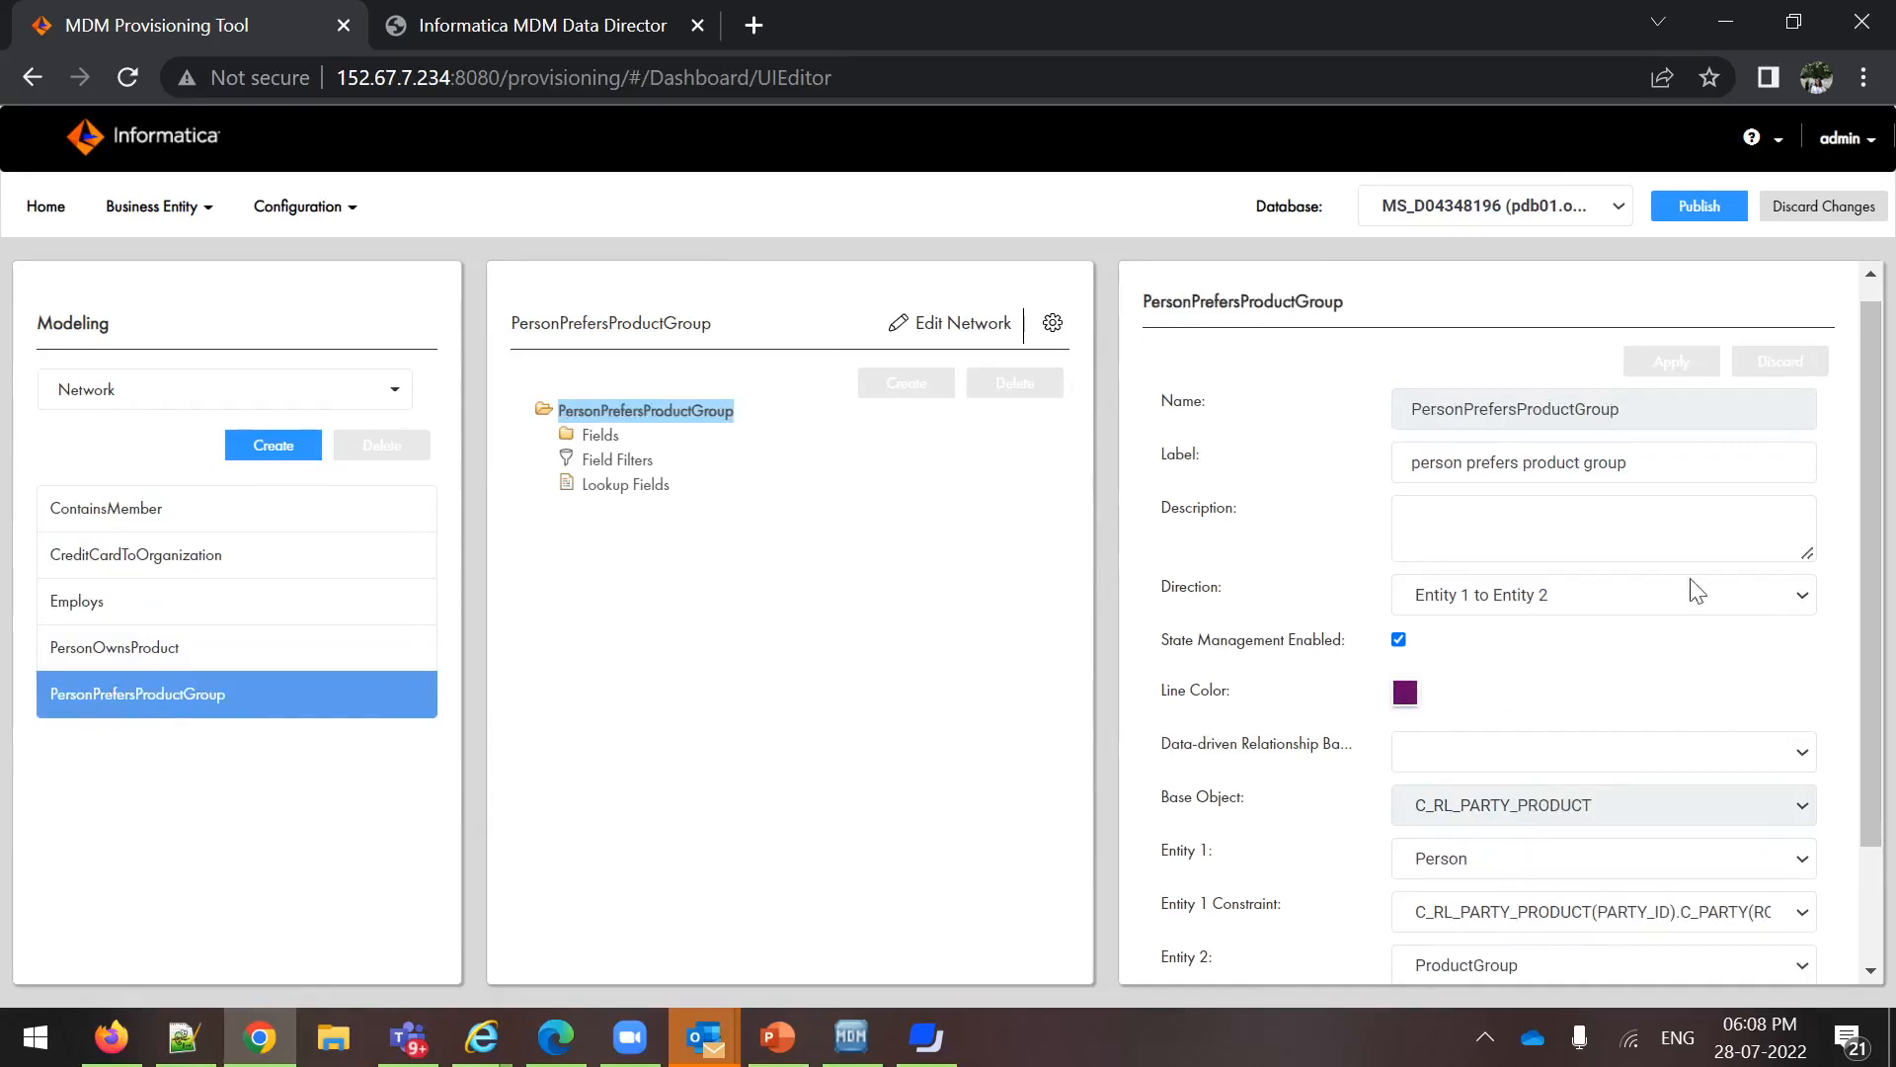
left_click(164, 660)
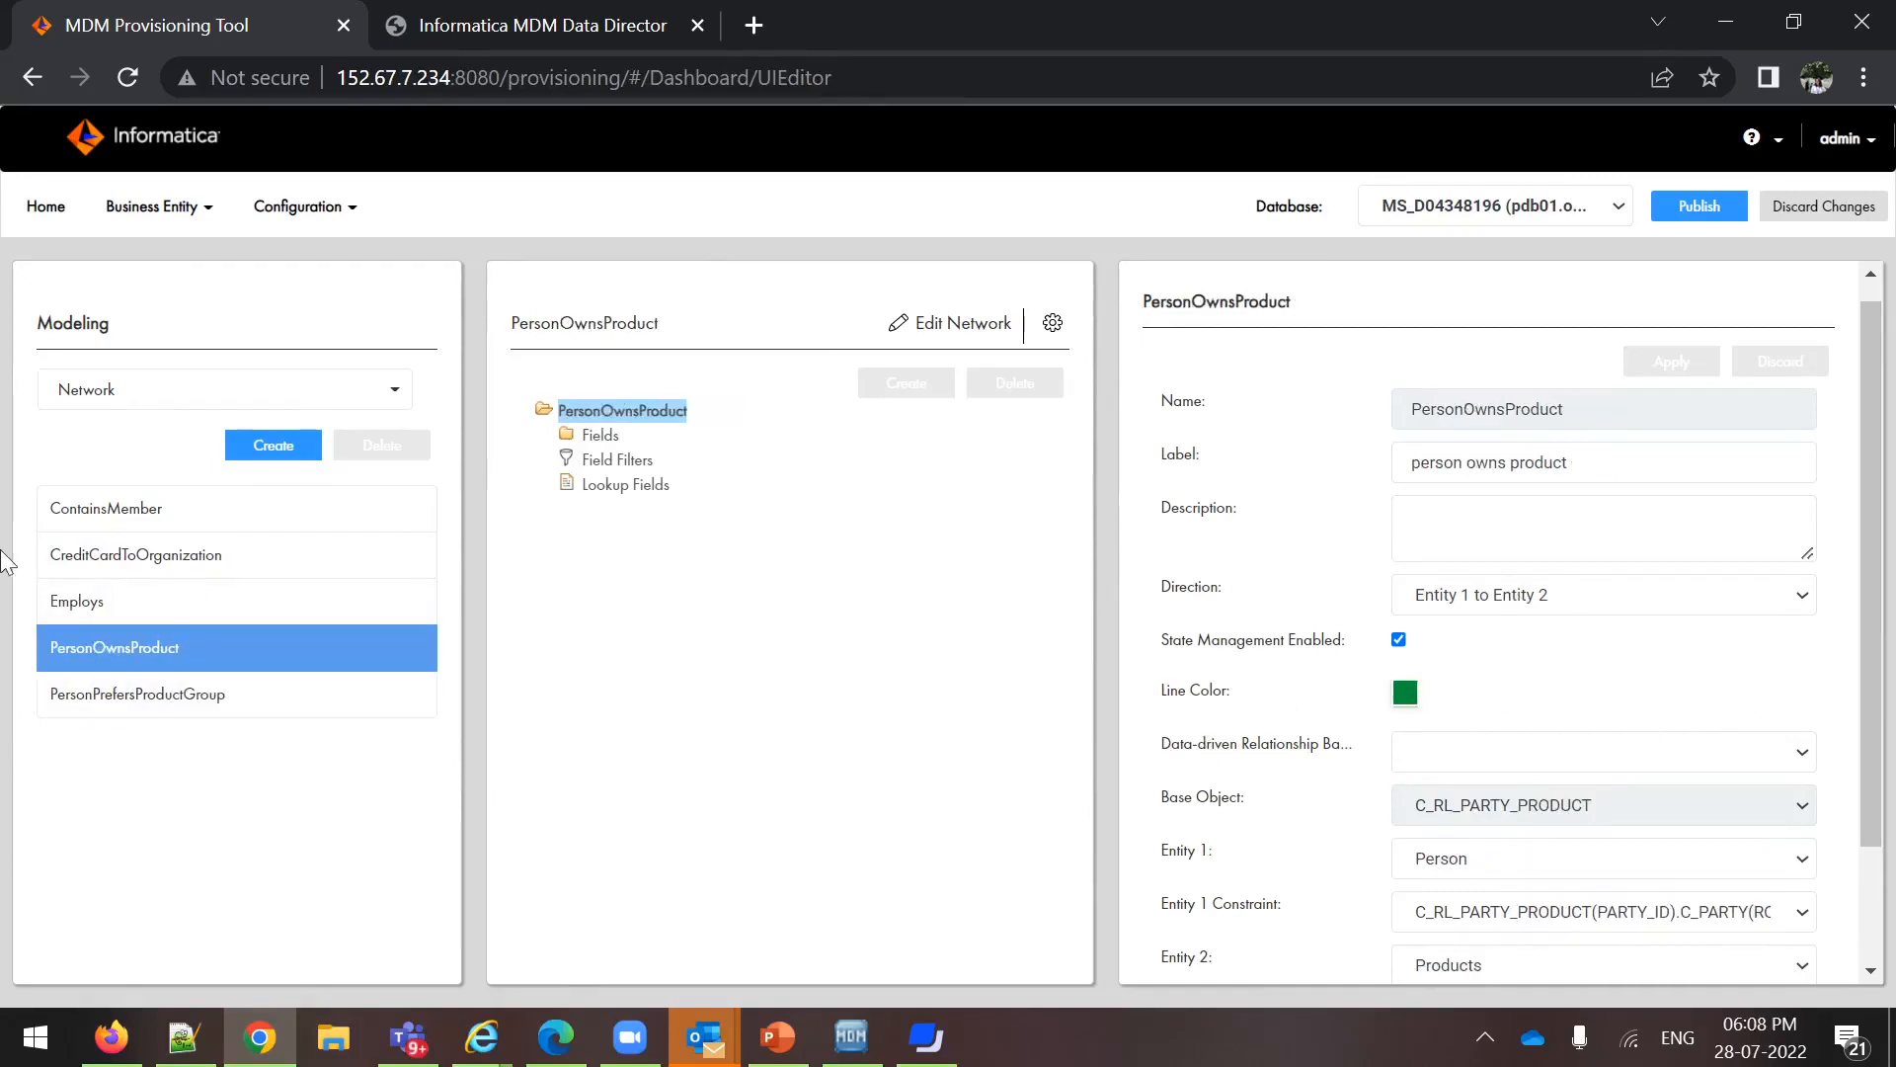
Set the line color of the Employs relationship to #660000 and apply the change
left_click(89, 614)
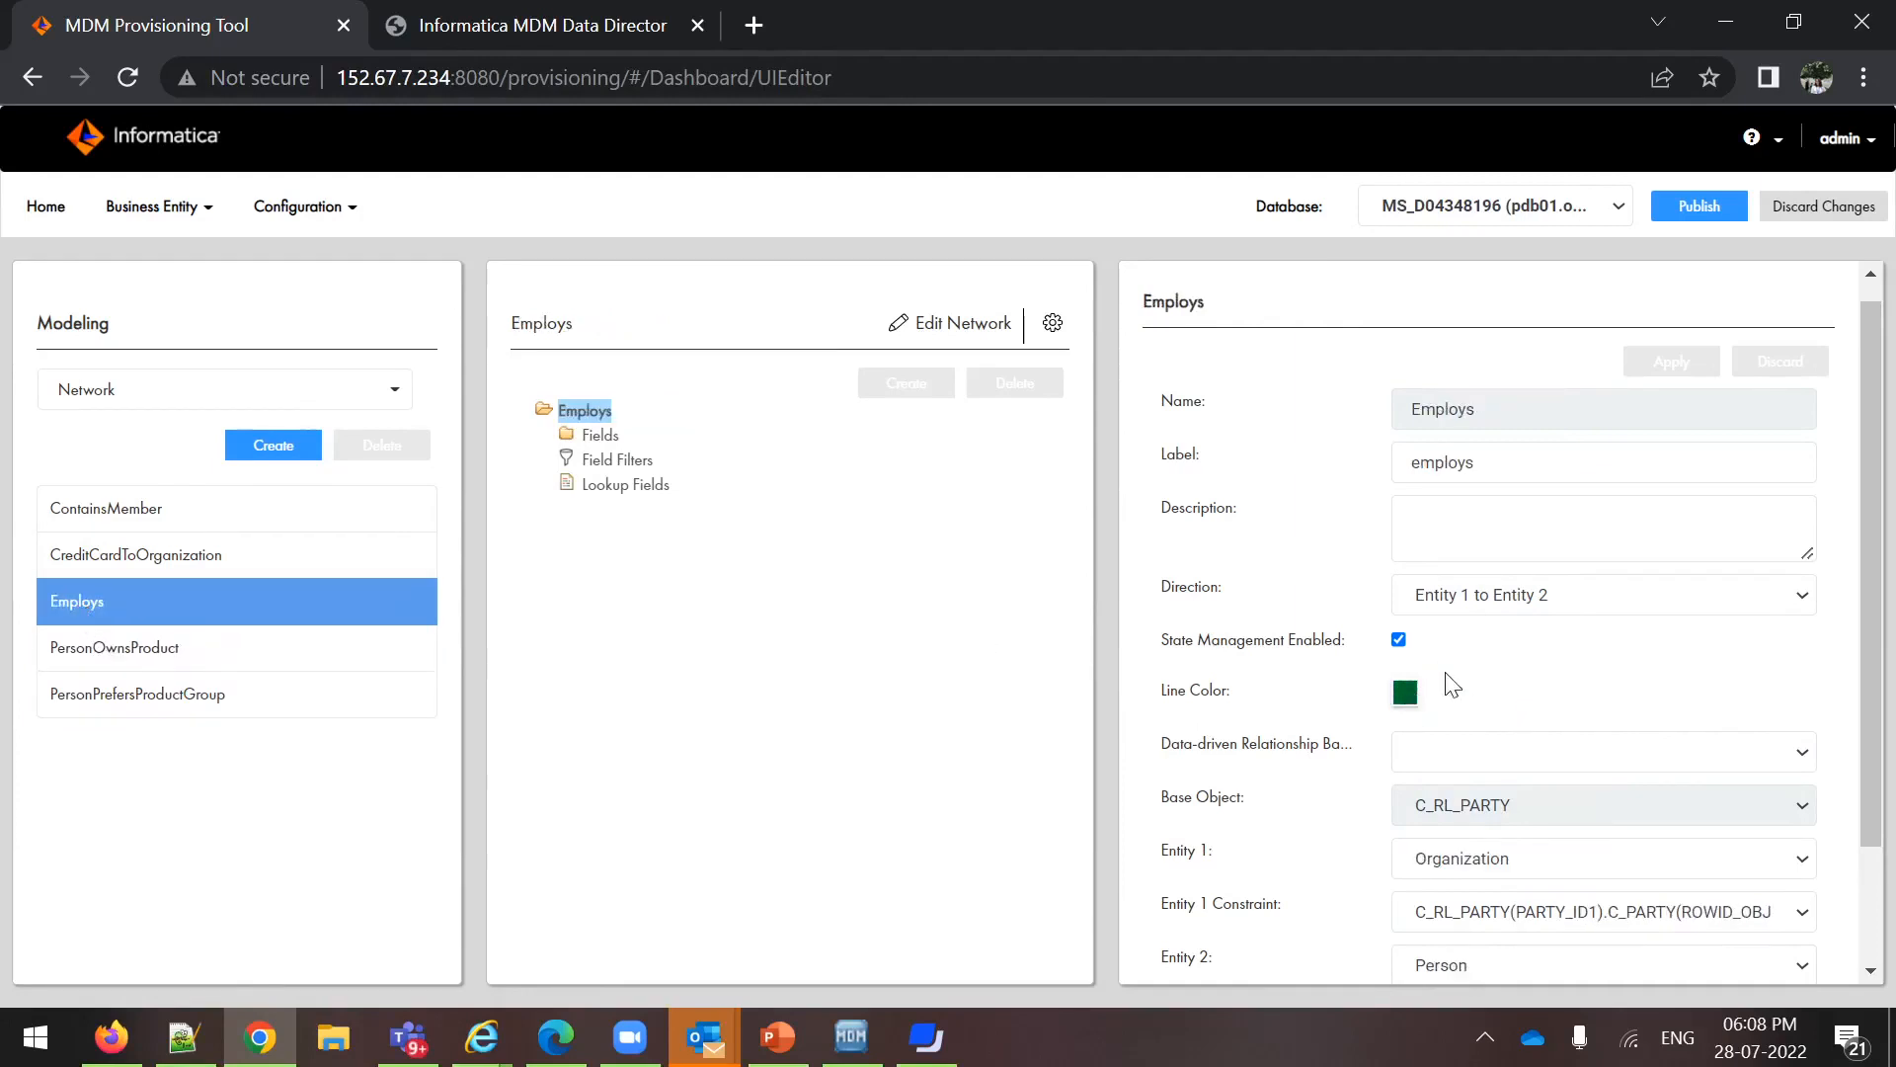
left_click(1406, 691)
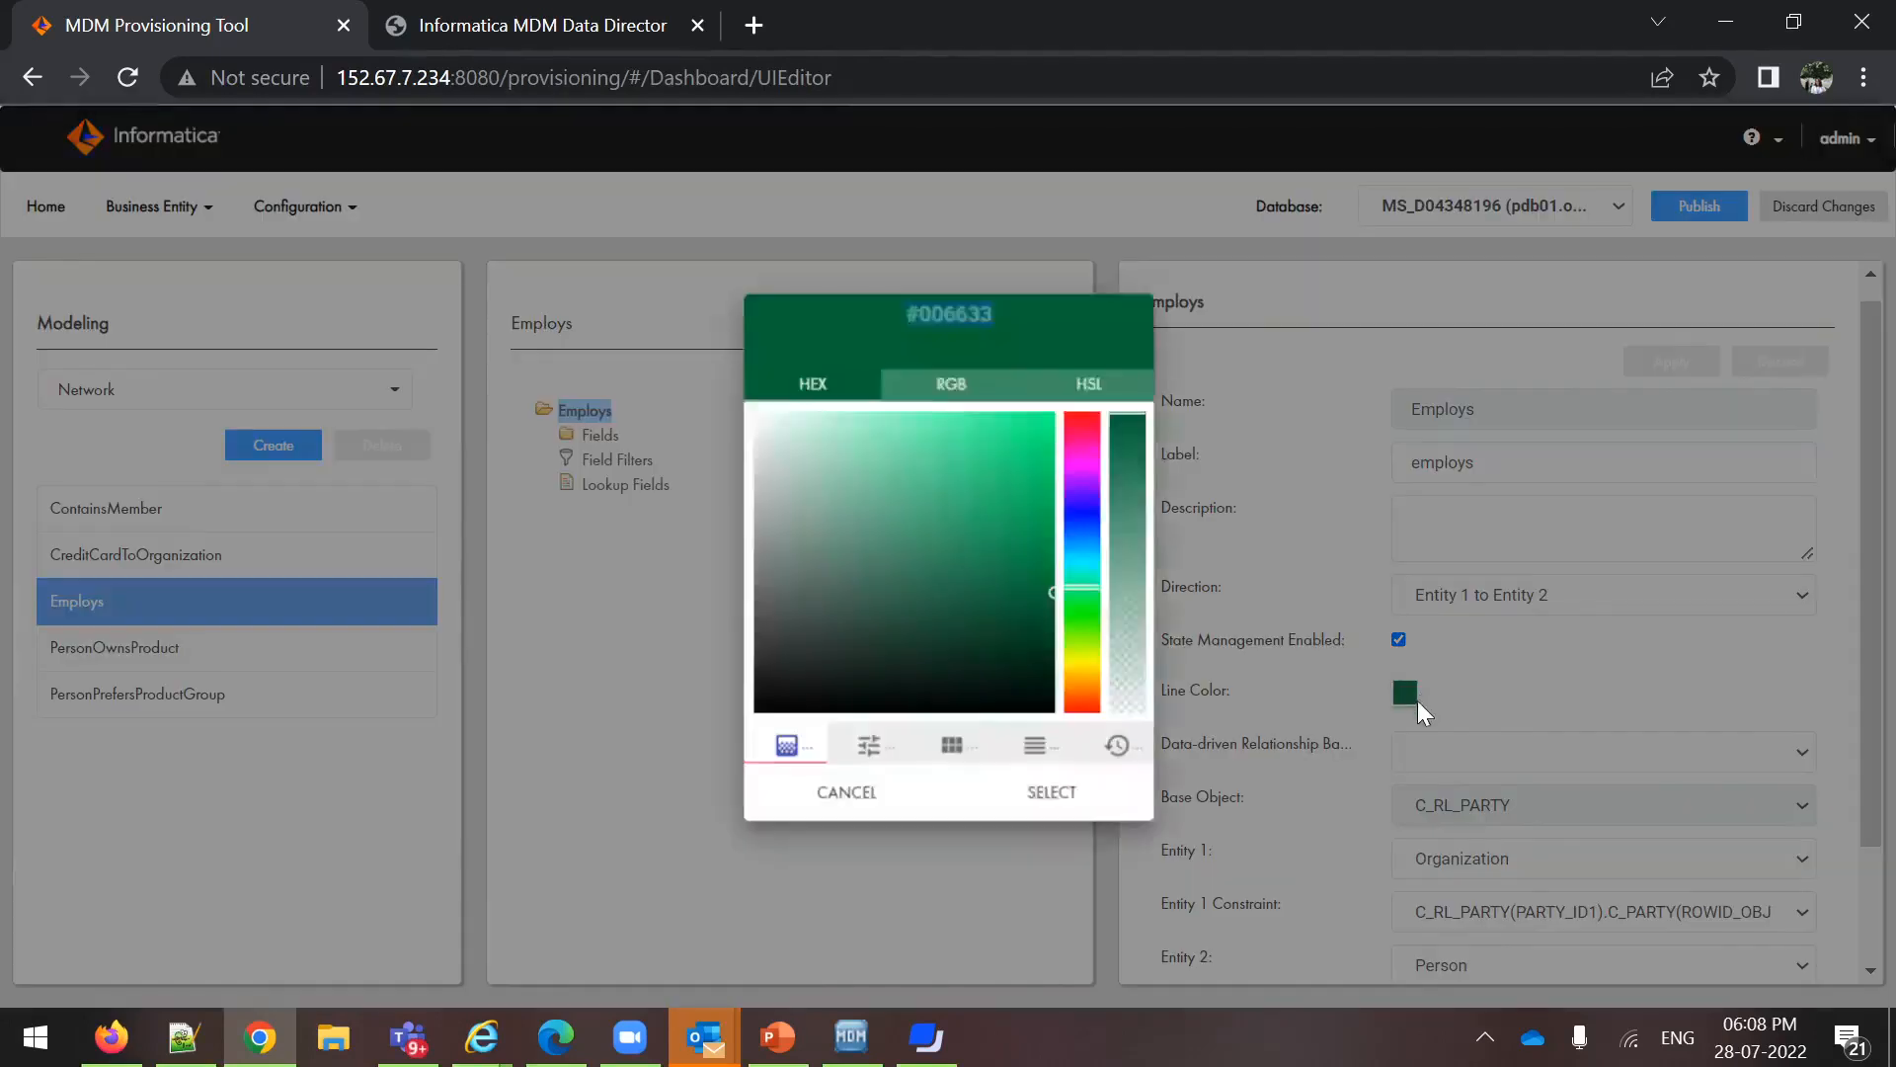
left_click(1085, 423)
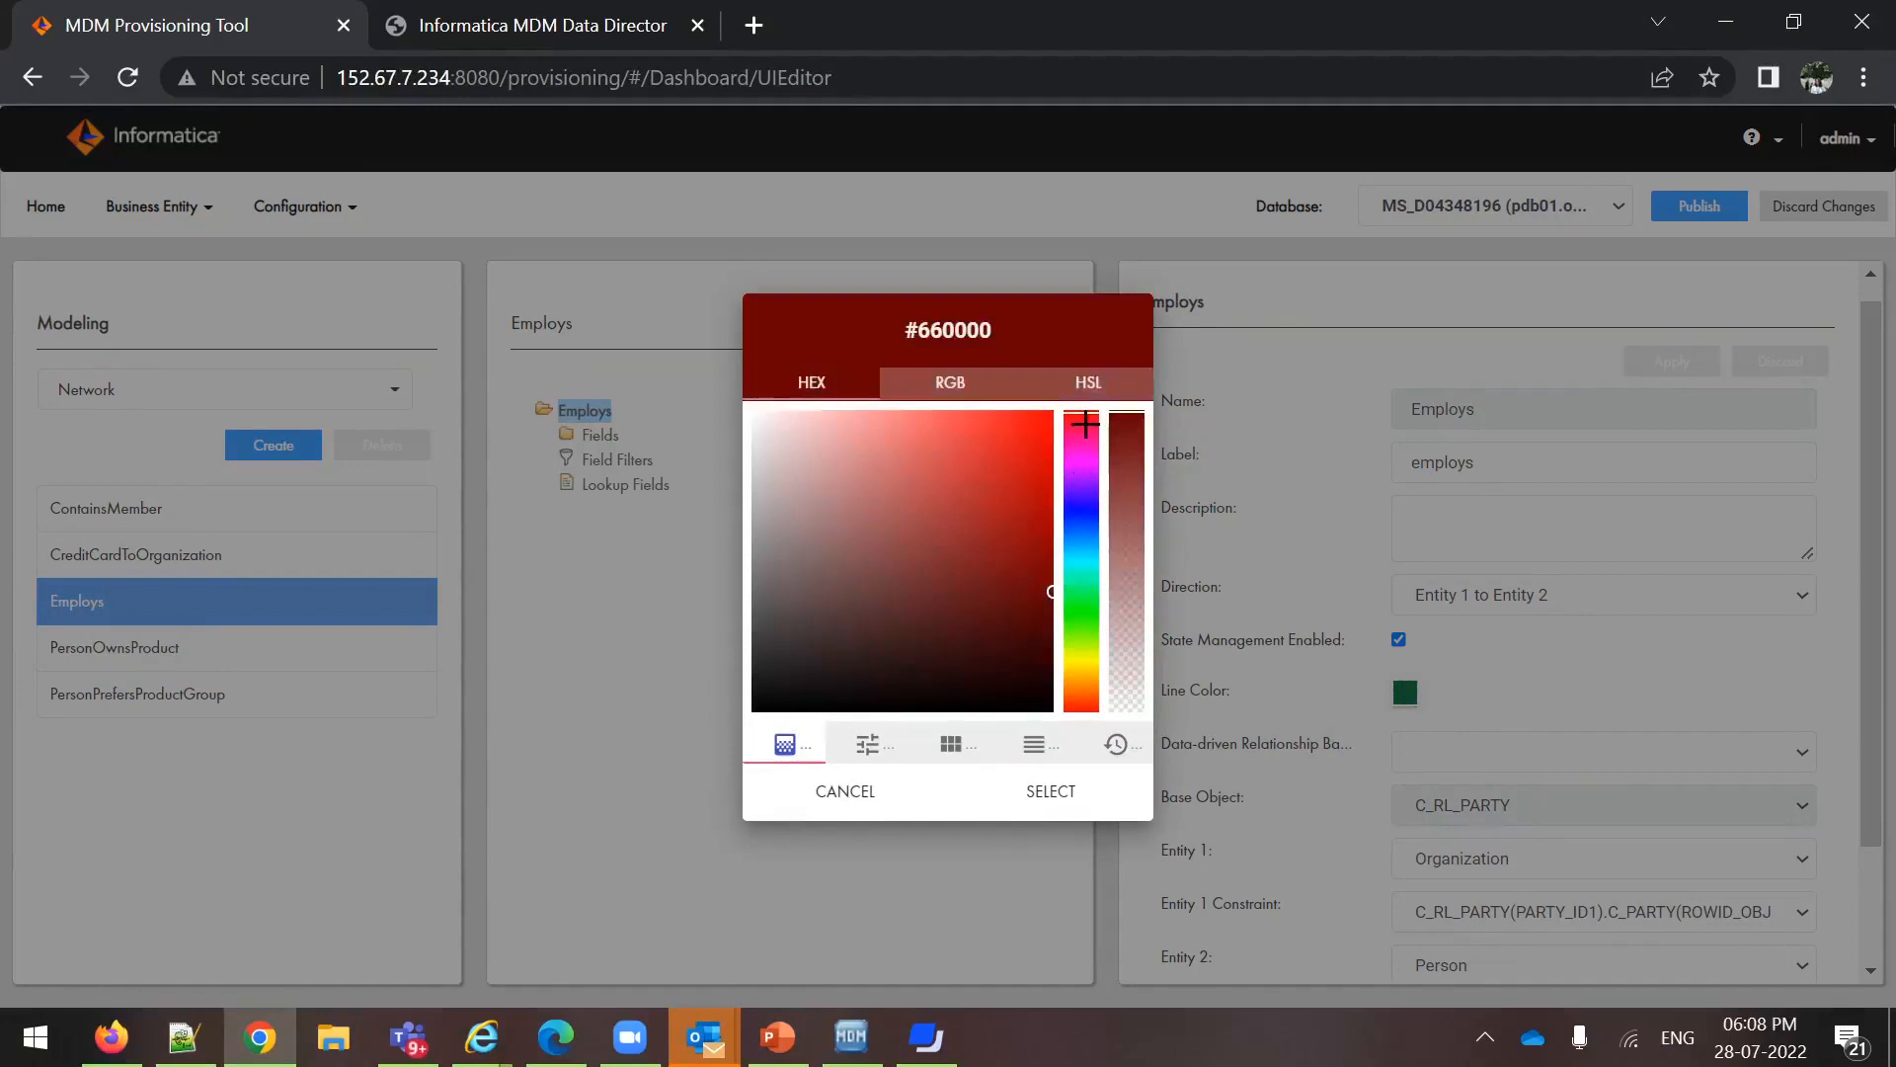
left_click(1037, 802)
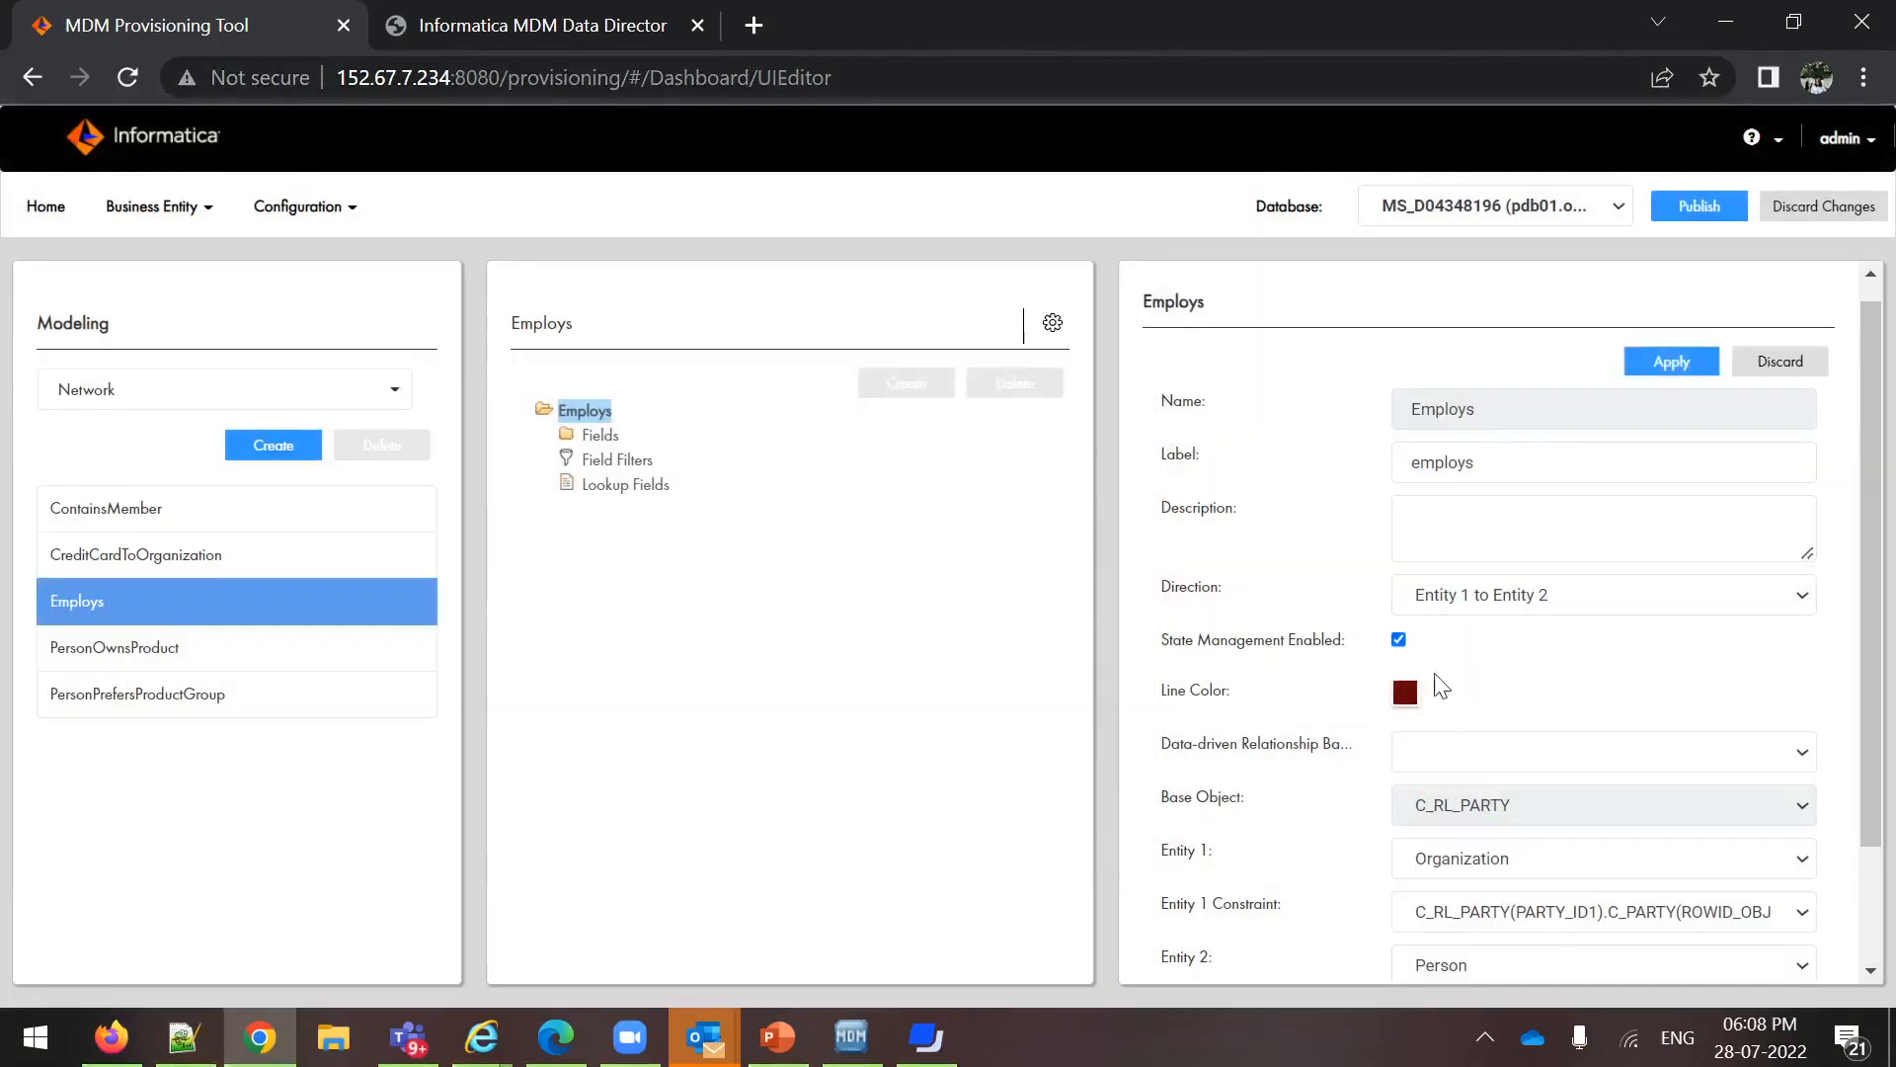
left_click(1657, 363)
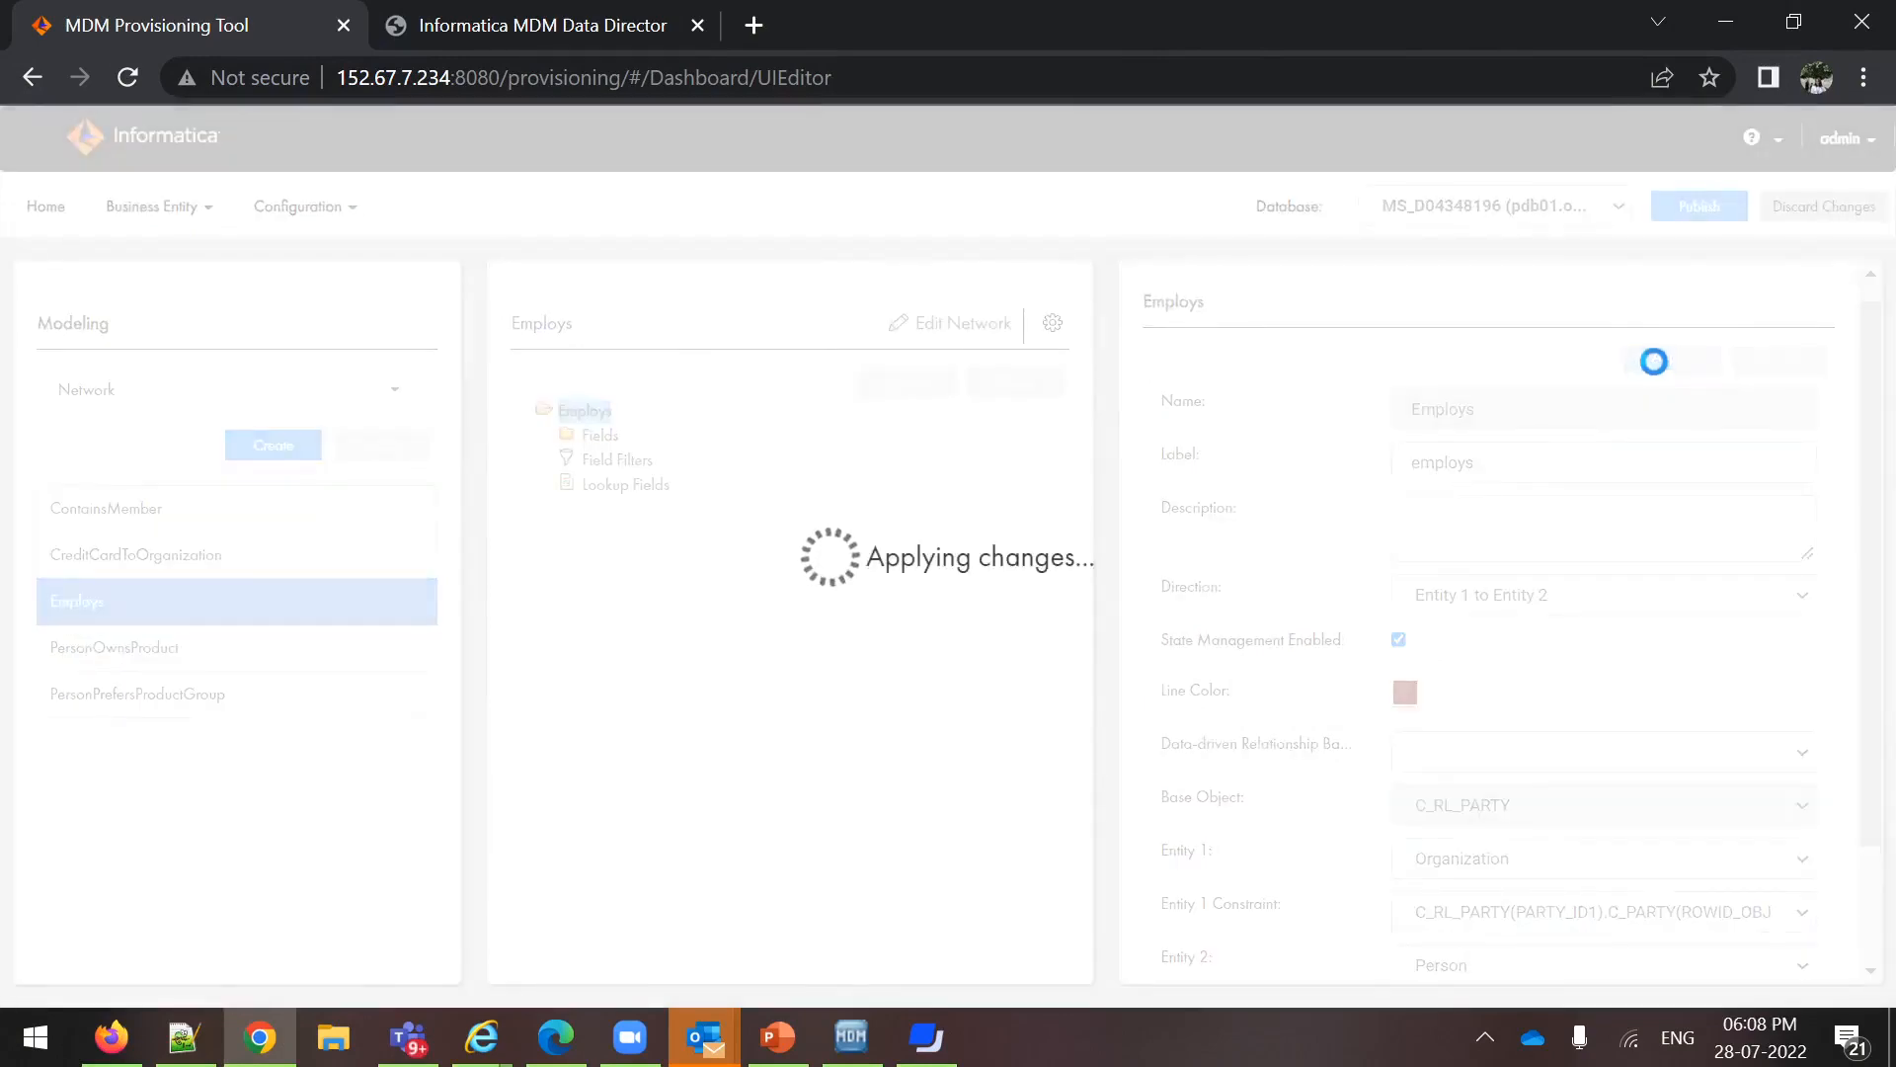
Publish the applied changes without reviewing them and log out of the Provisioning Tool
left_click(1687, 219)
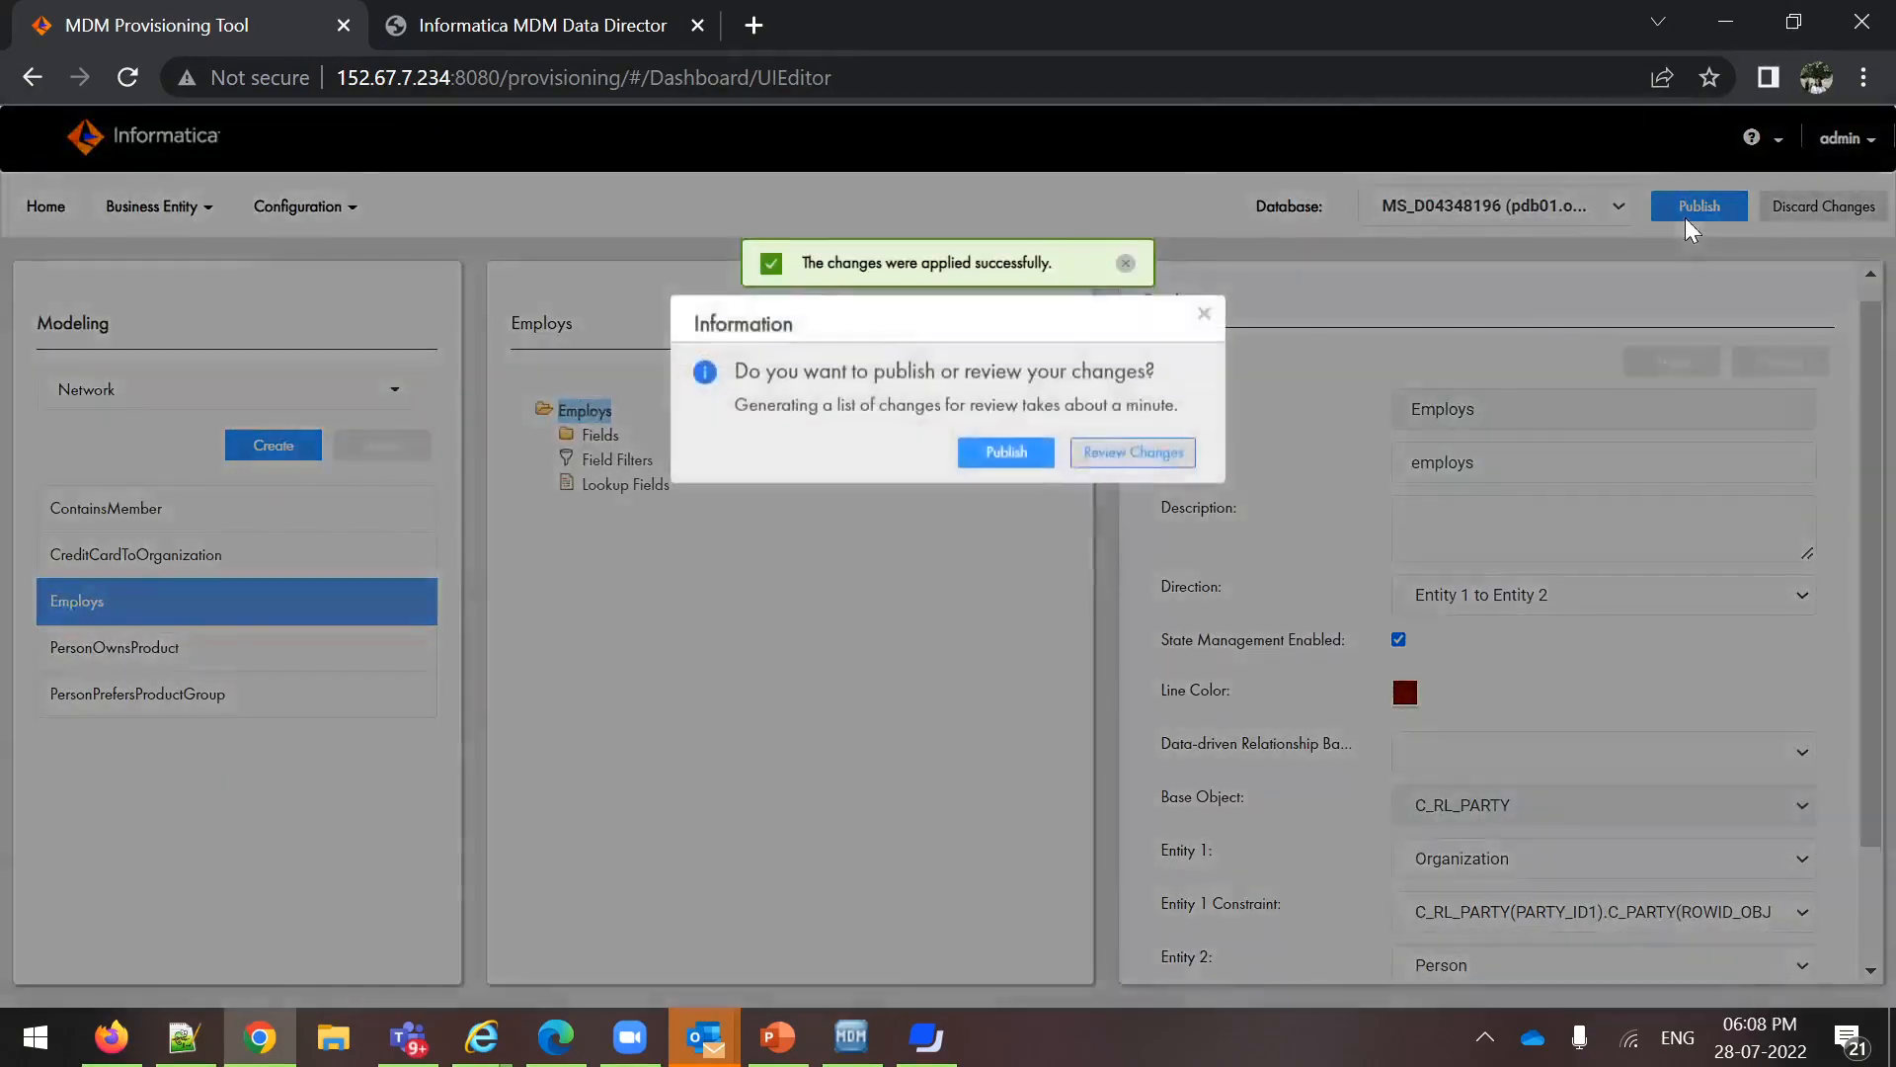
left_click(991, 457)
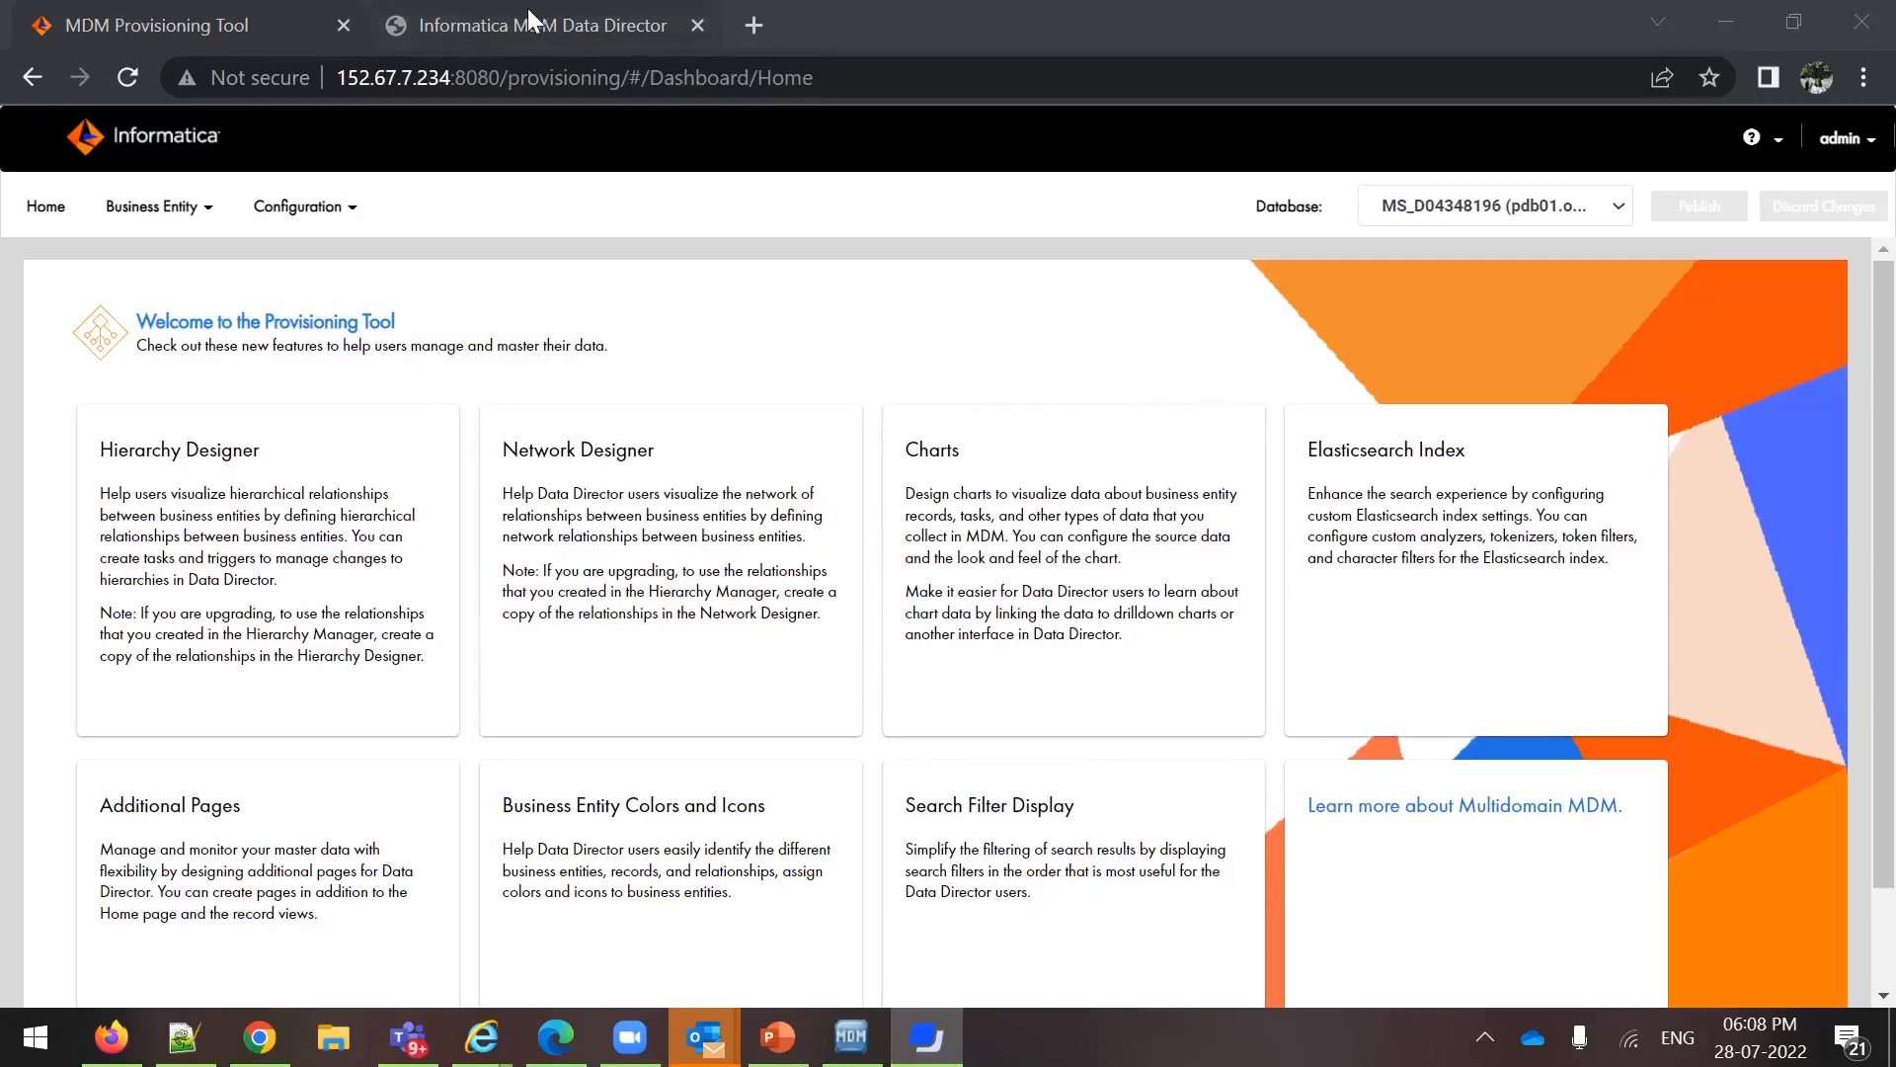
left_click(1853, 139)
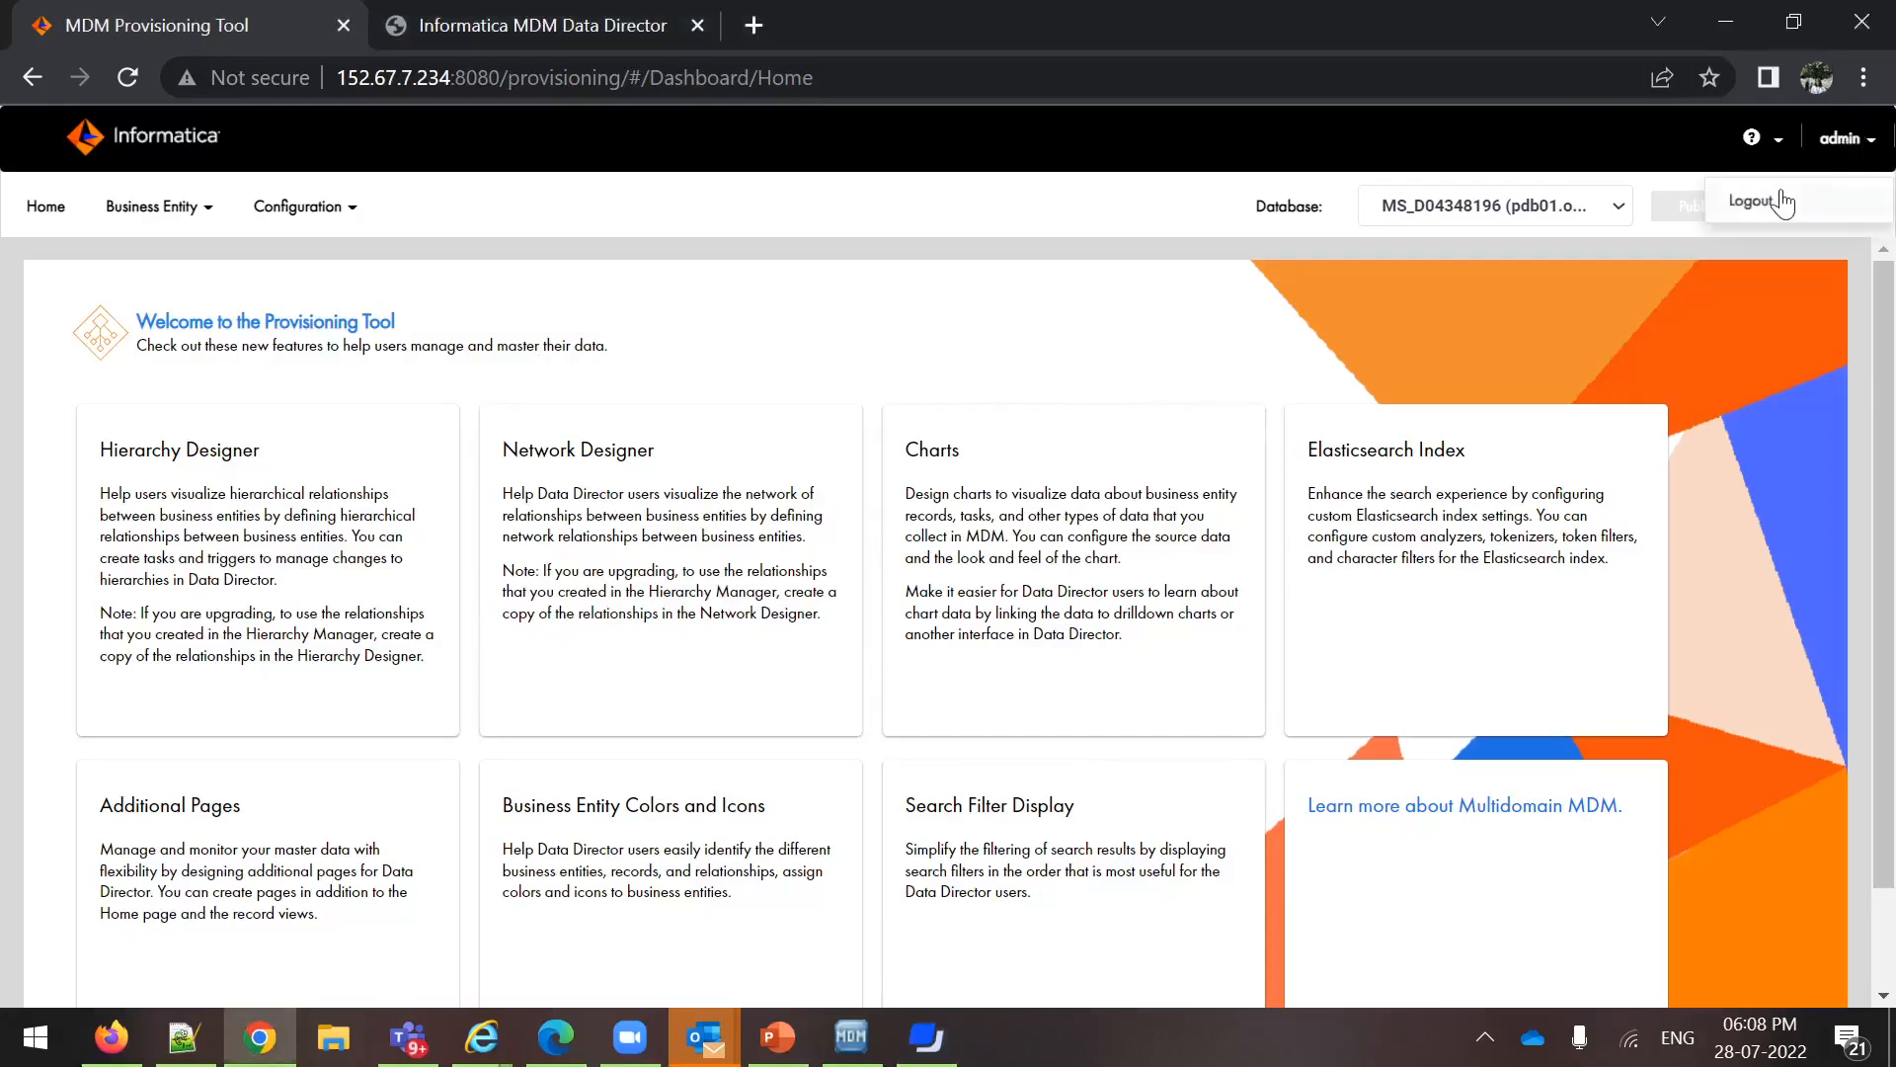
left_click(1746, 201)
Switch to MDM Data Director, log in as admin with the account password and decline to save it in the browser
left_click(484, 12)
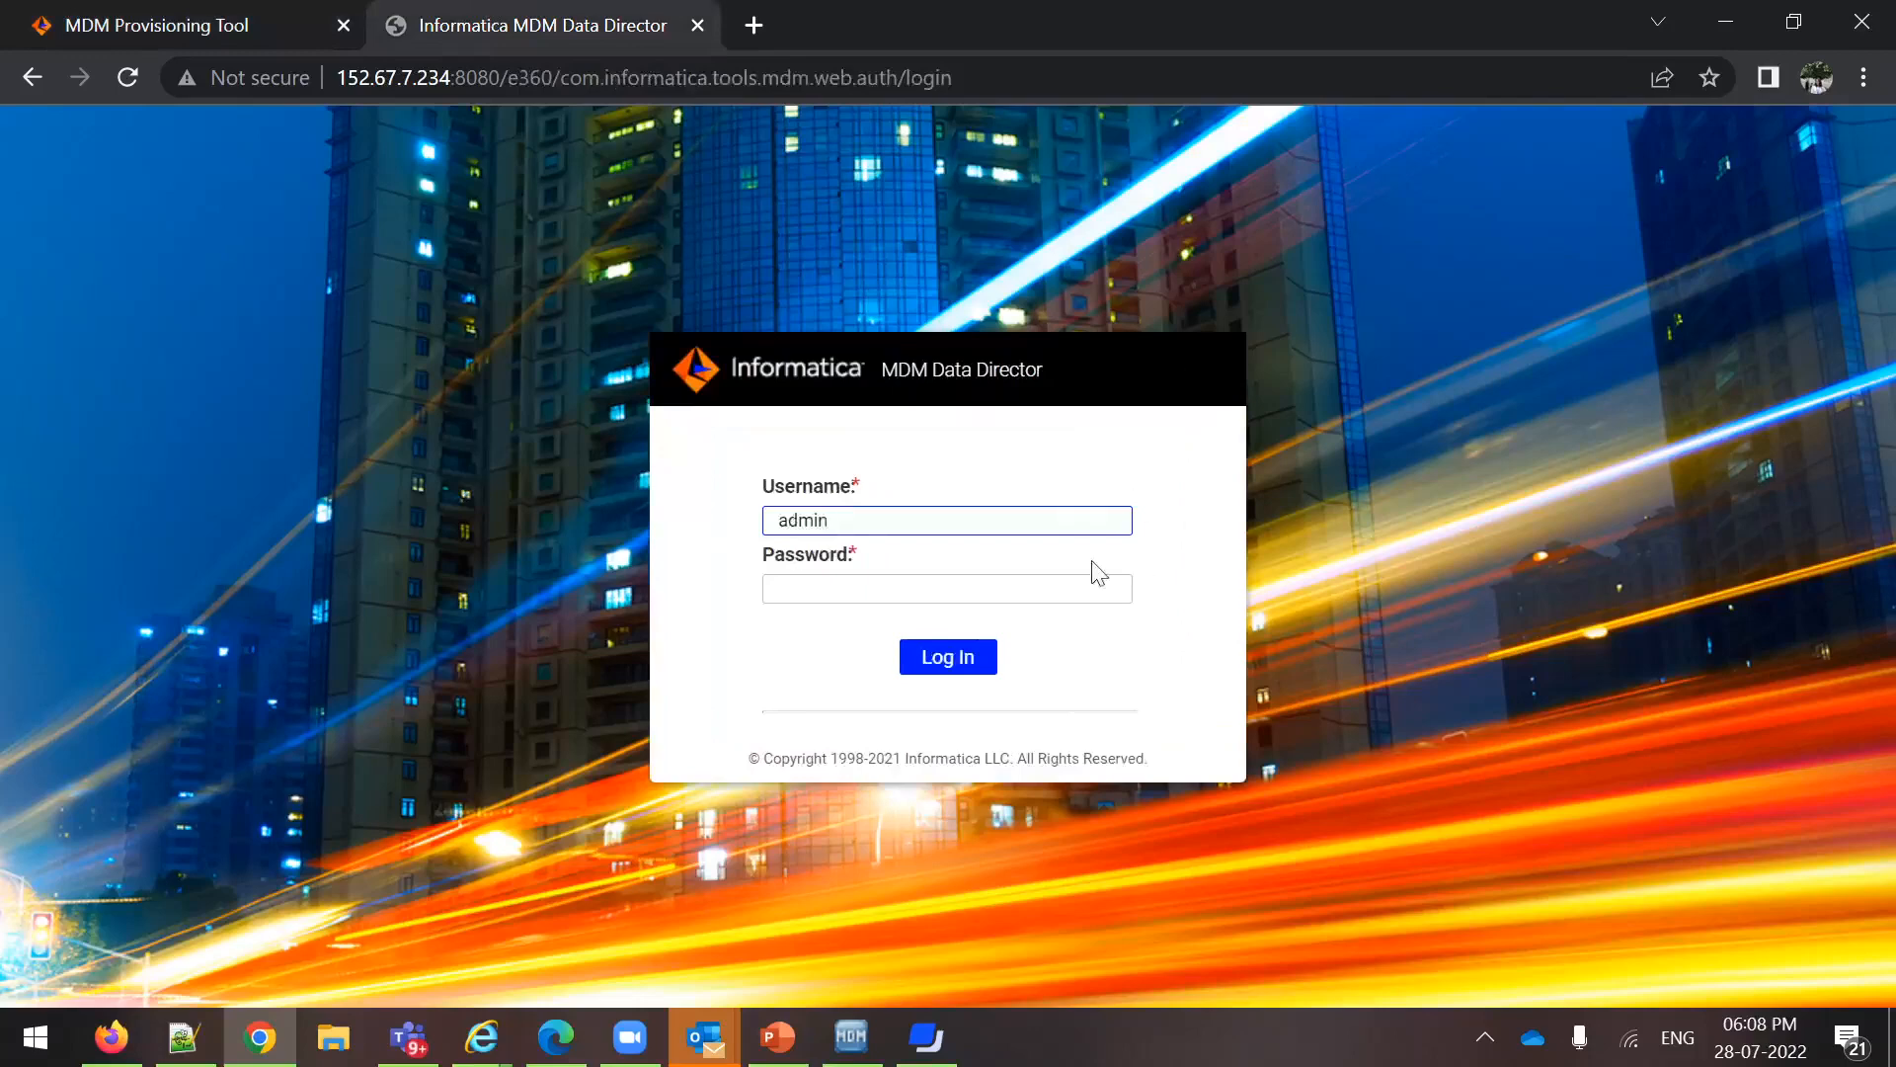
left_click(847, 583)
type("adm")
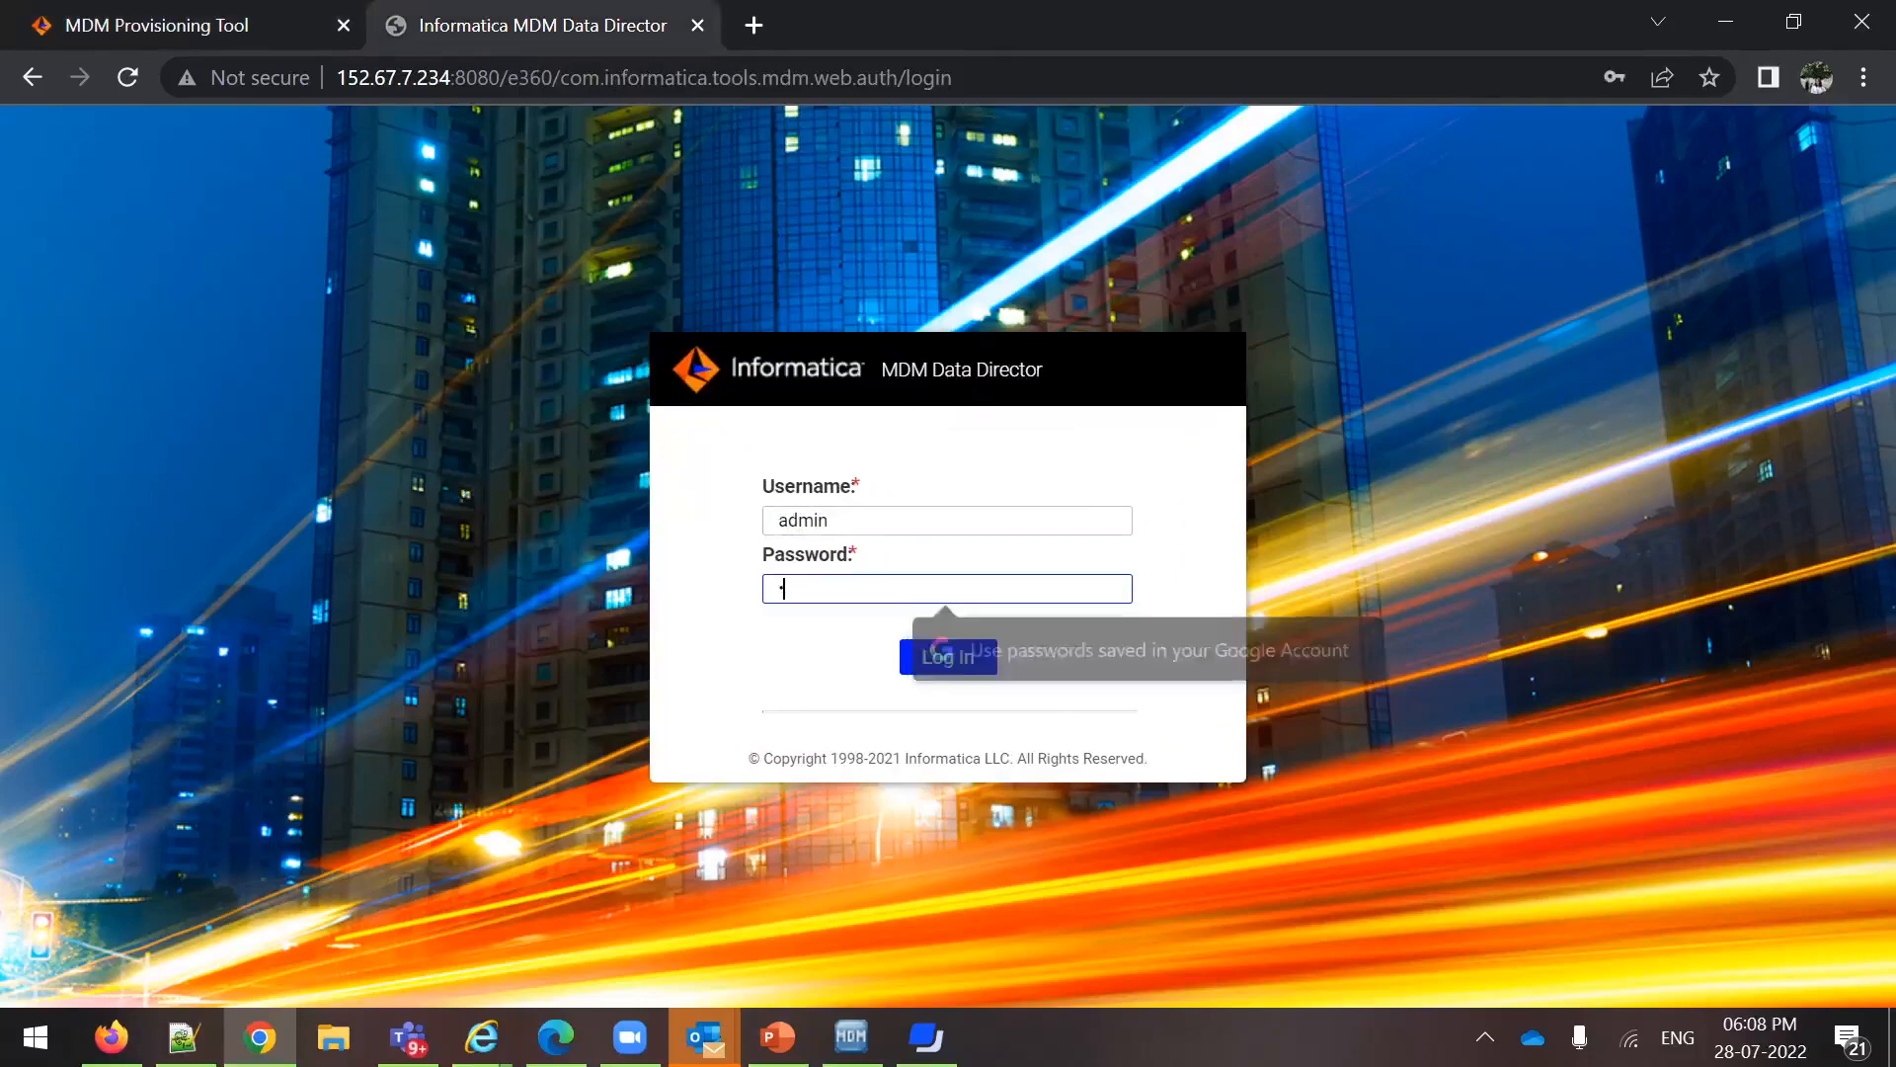
left_click(946, 658)
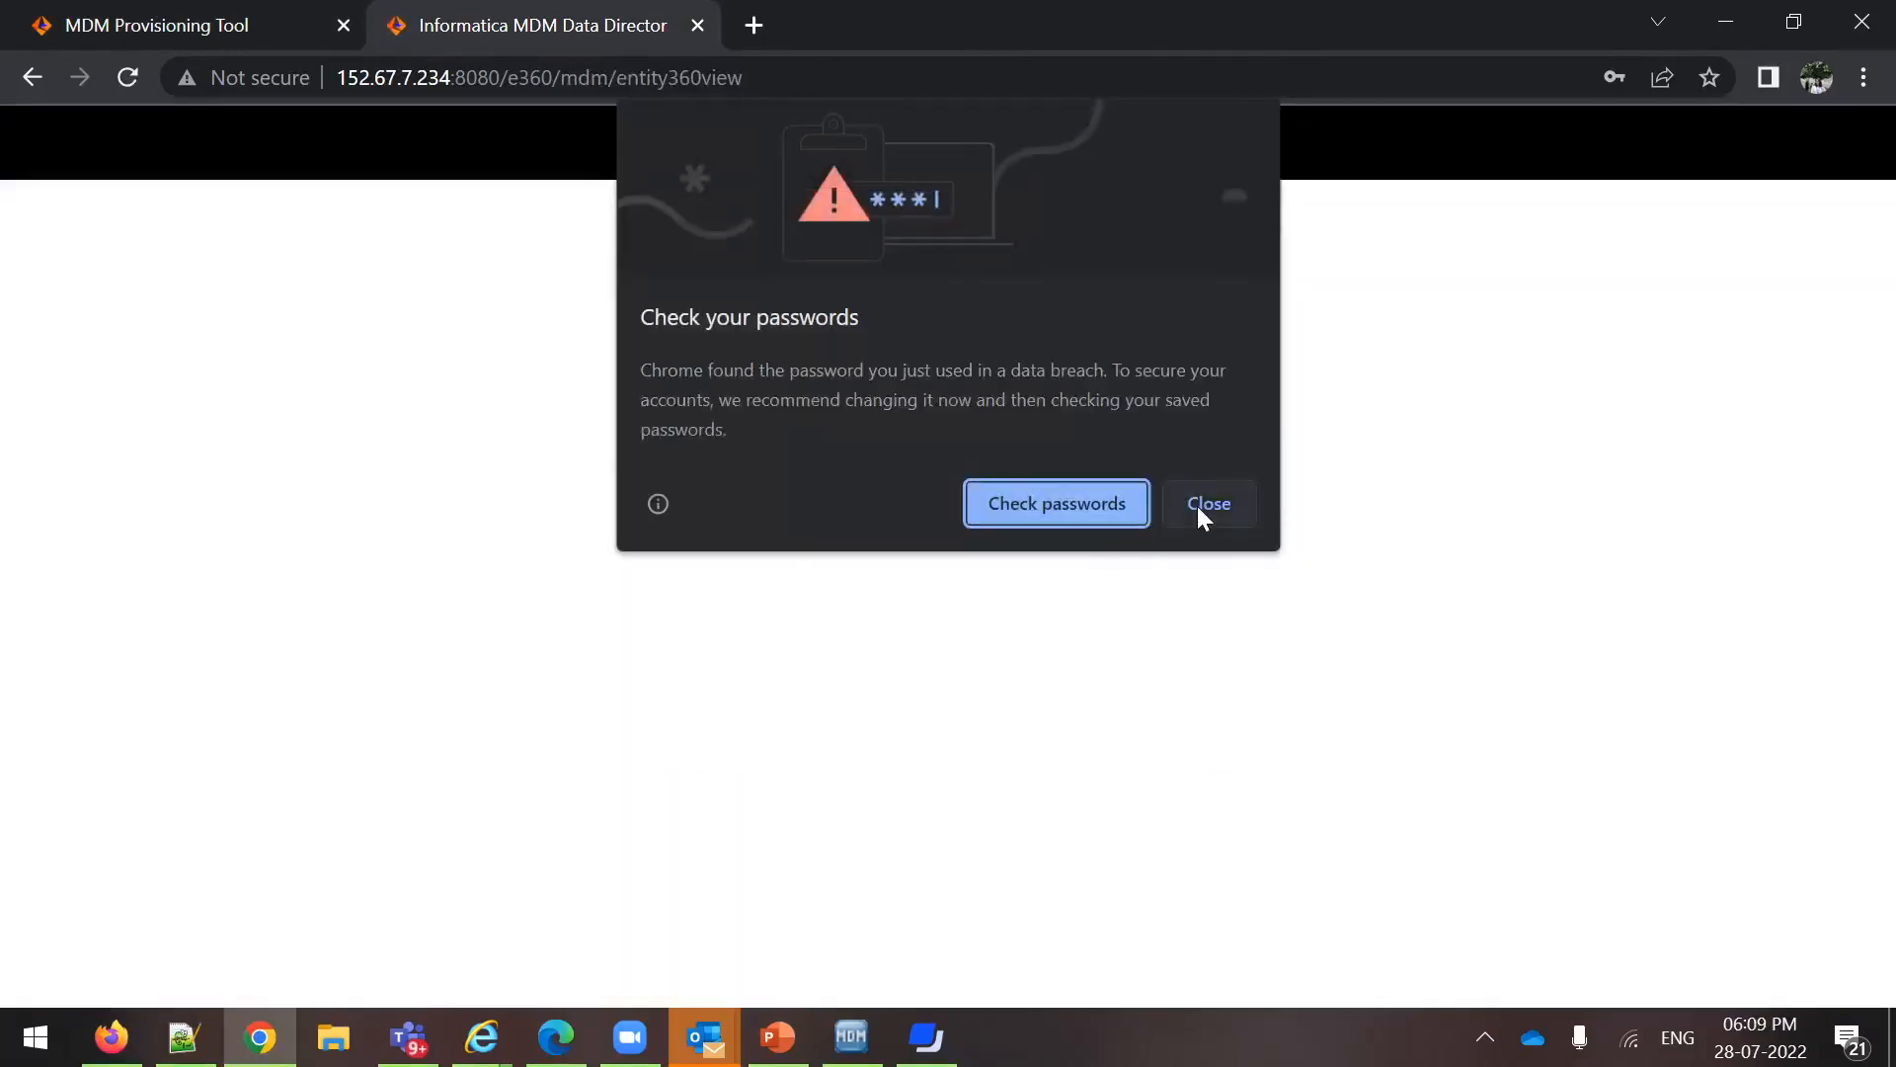
left_click(1199, 506)
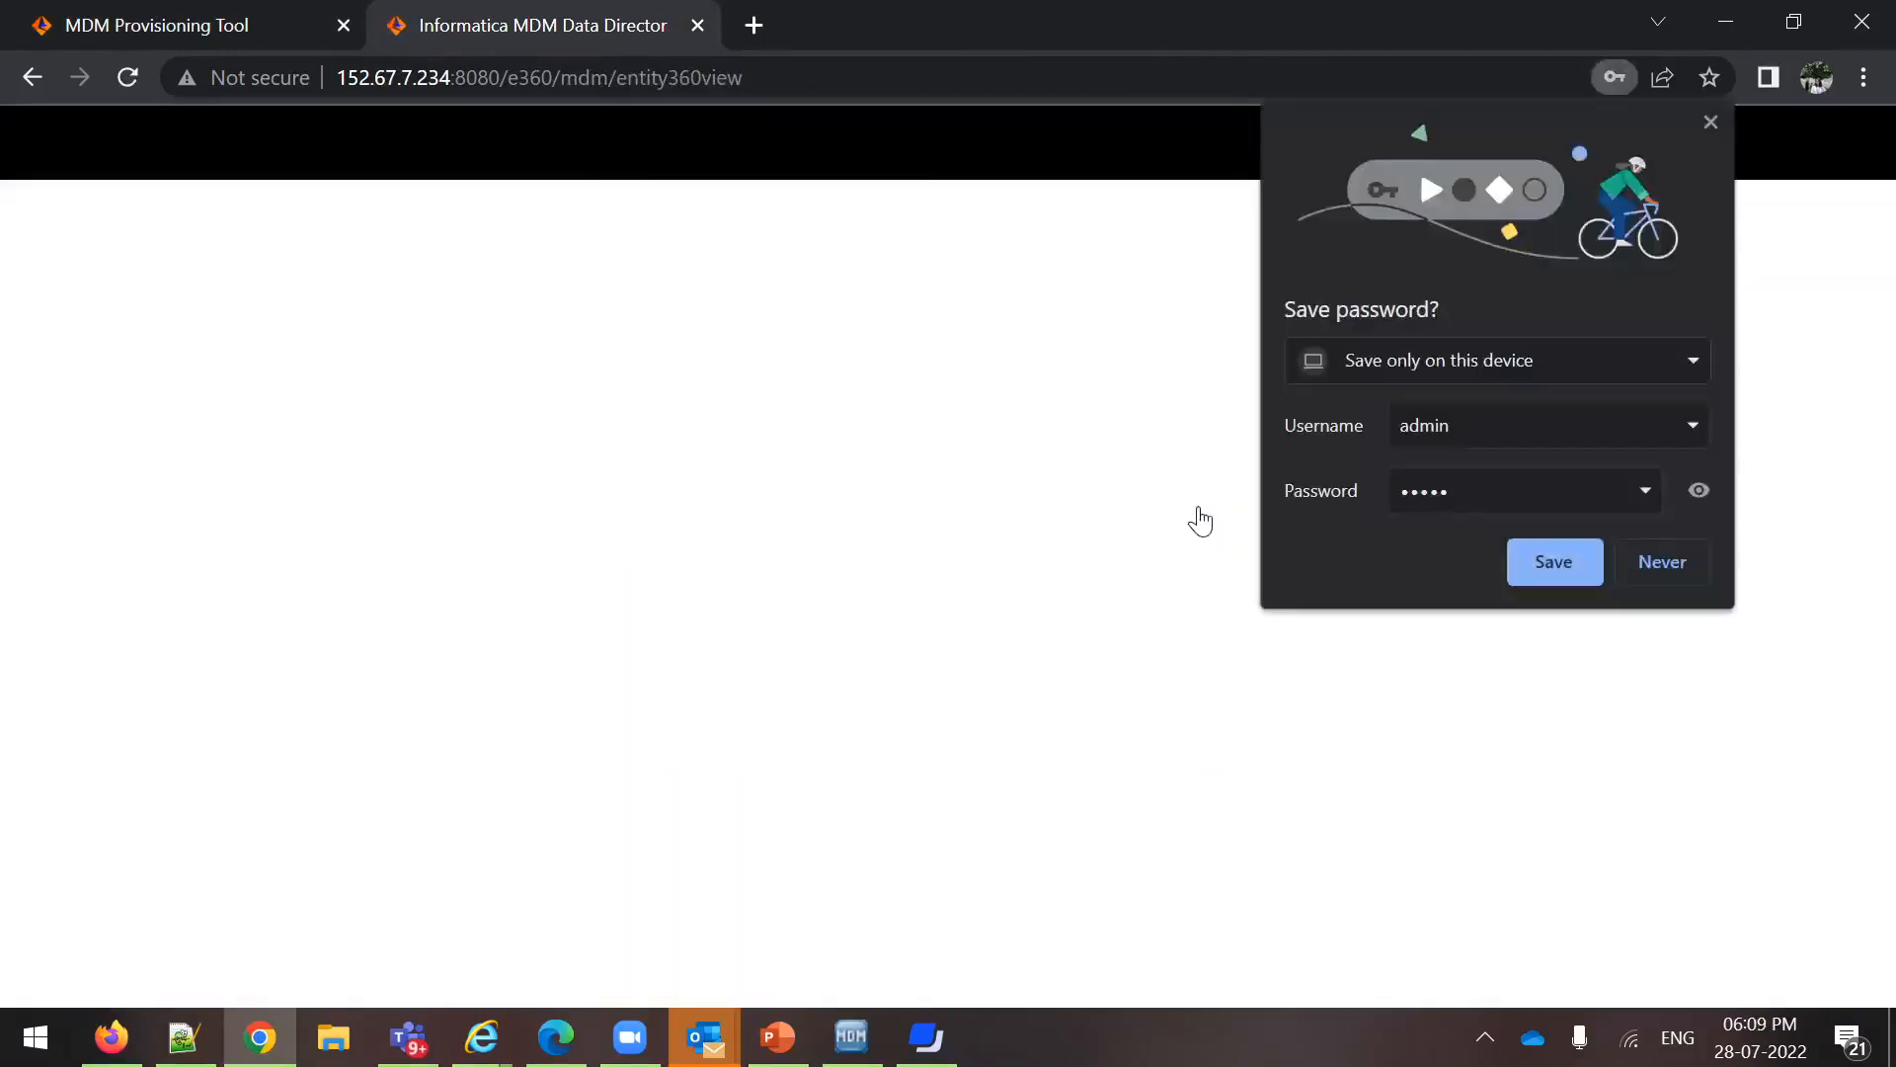
left_click(1656, 559)
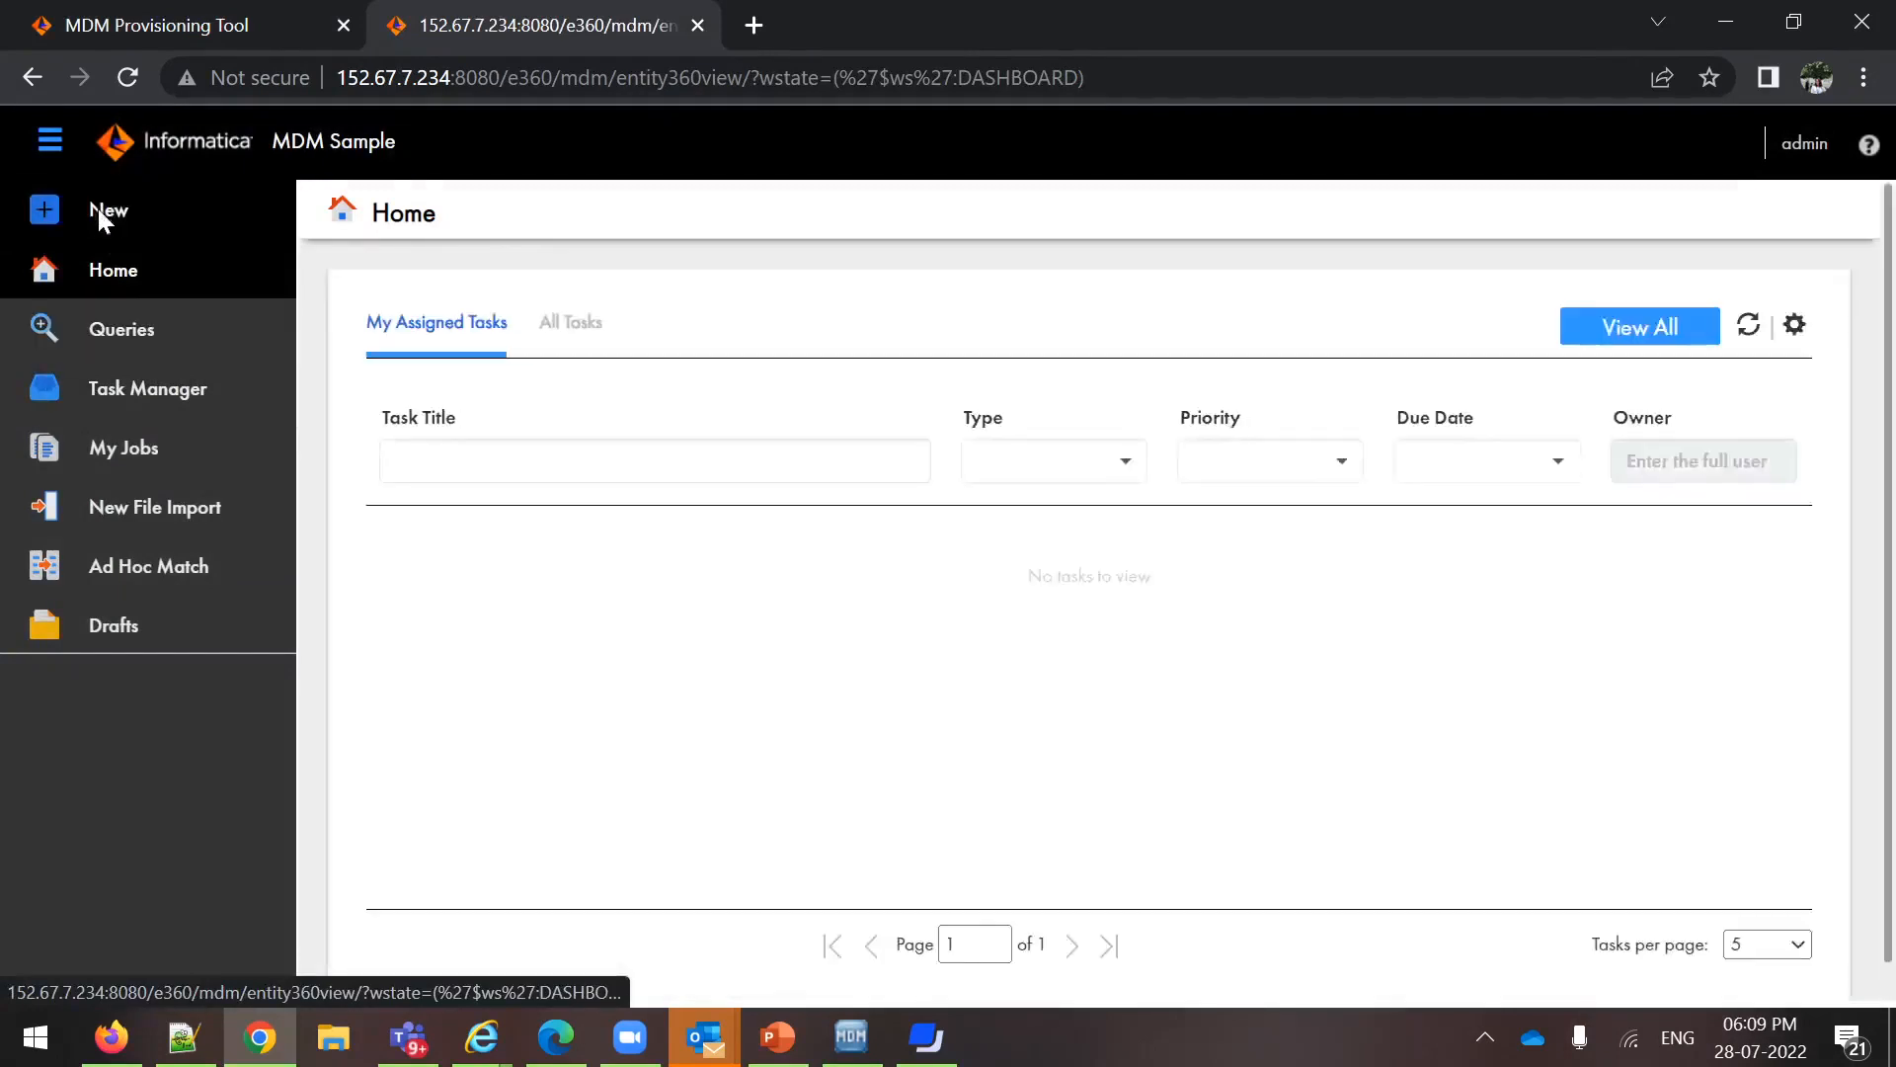
Start a new record of the Organization business entity
left_click(98, 209)
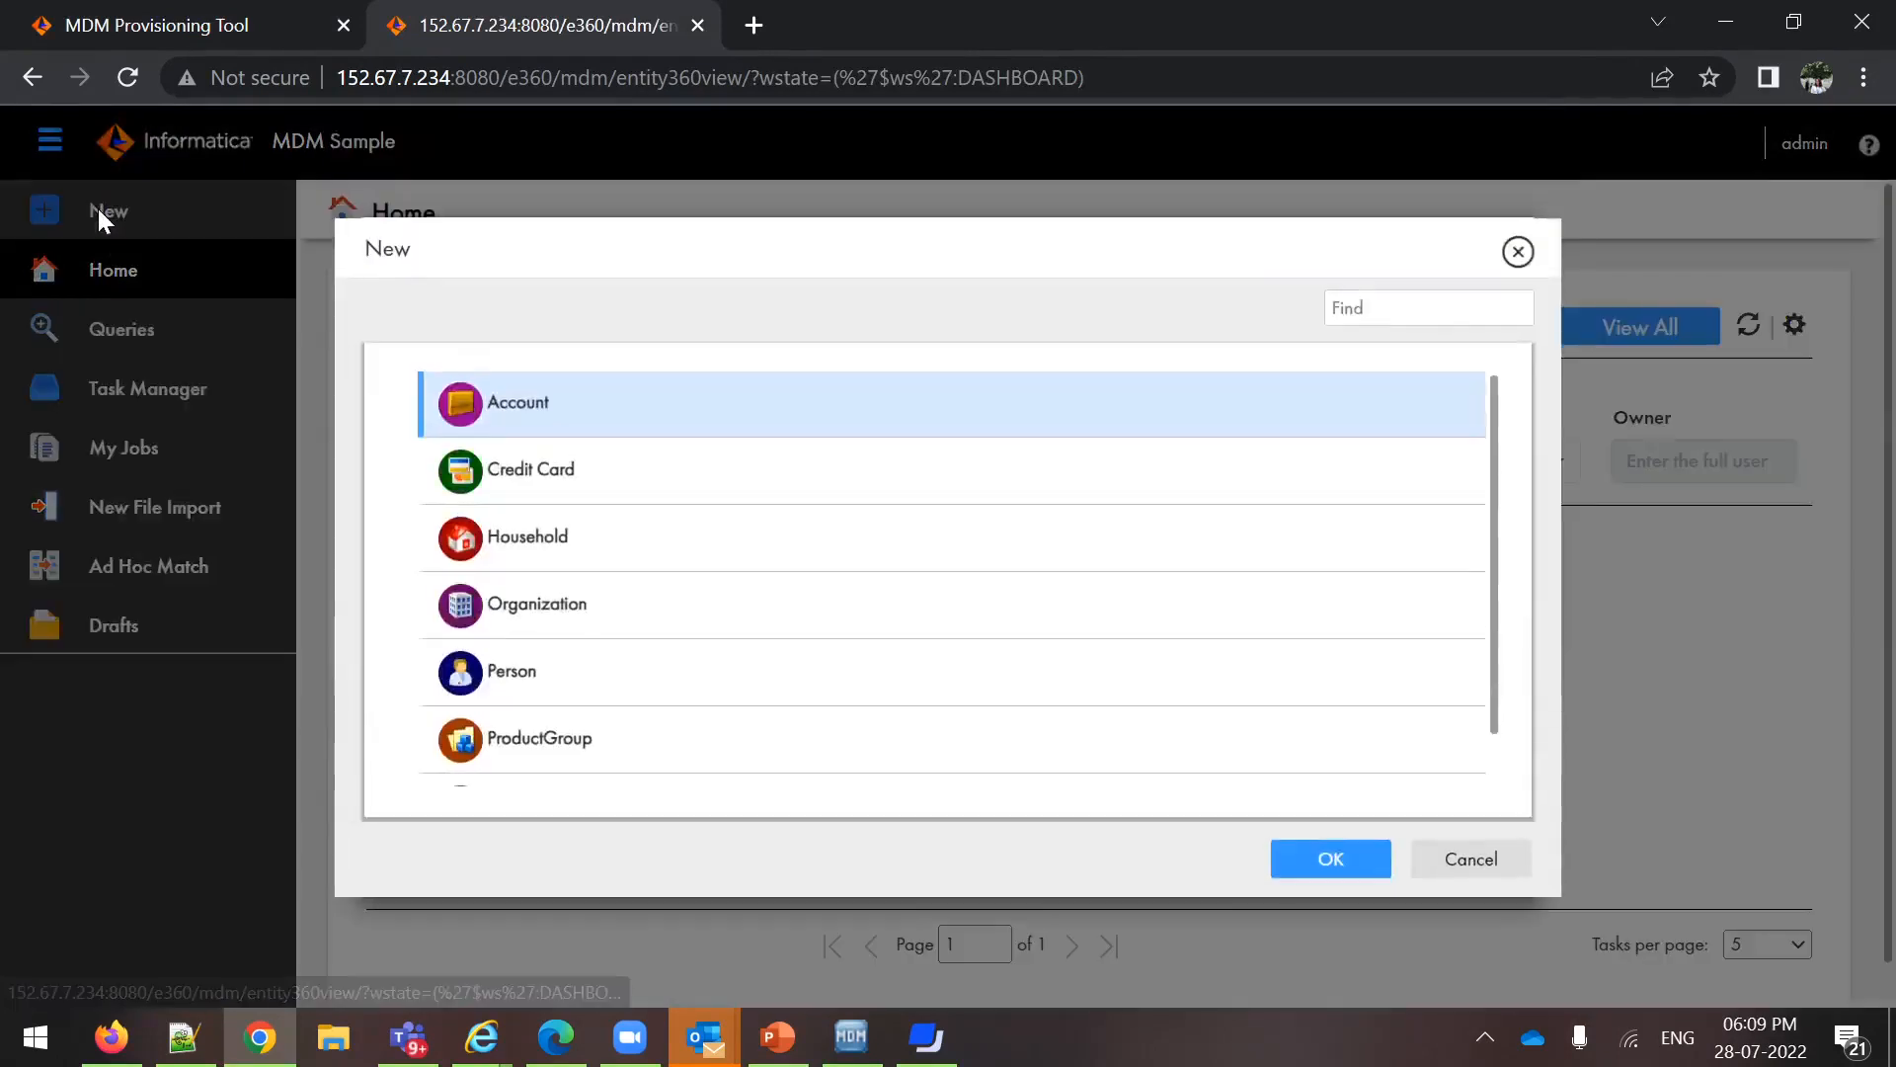
scroll(539, 736, "down", 1)
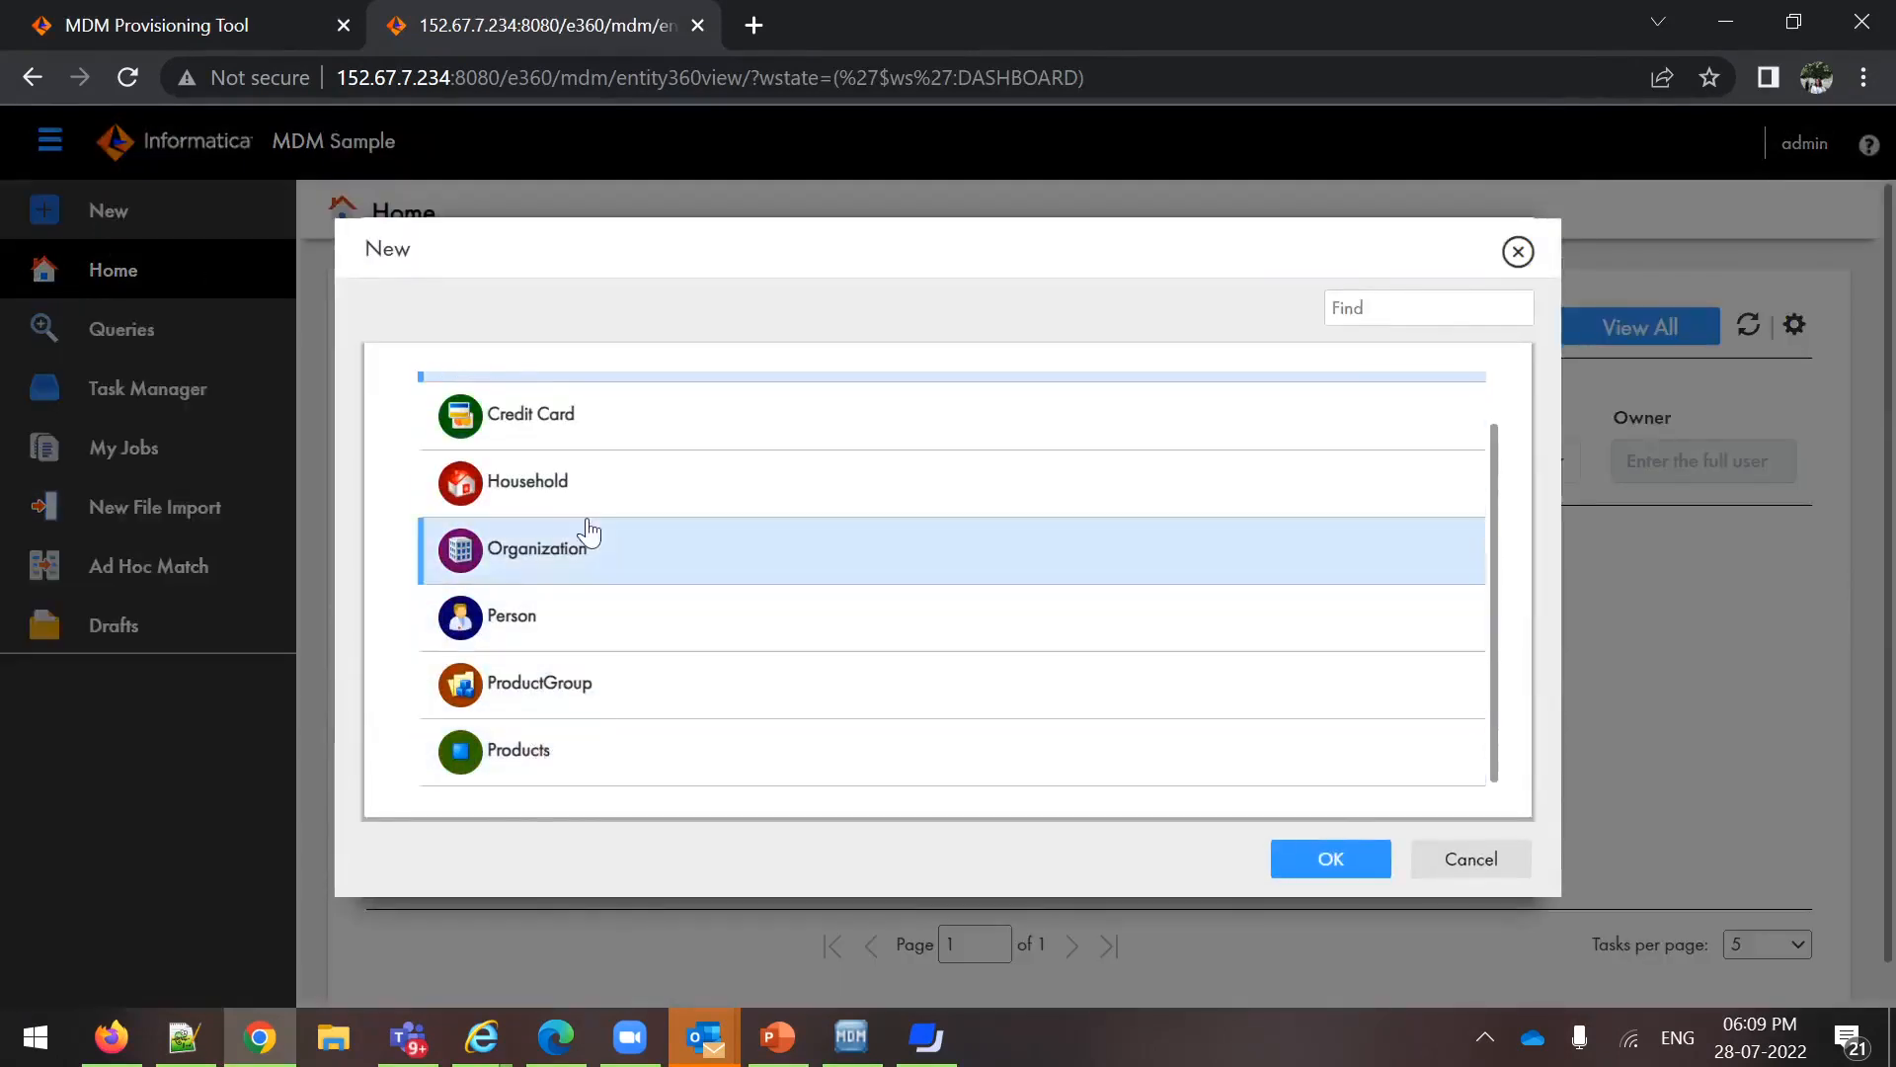
left_click(554, 551)
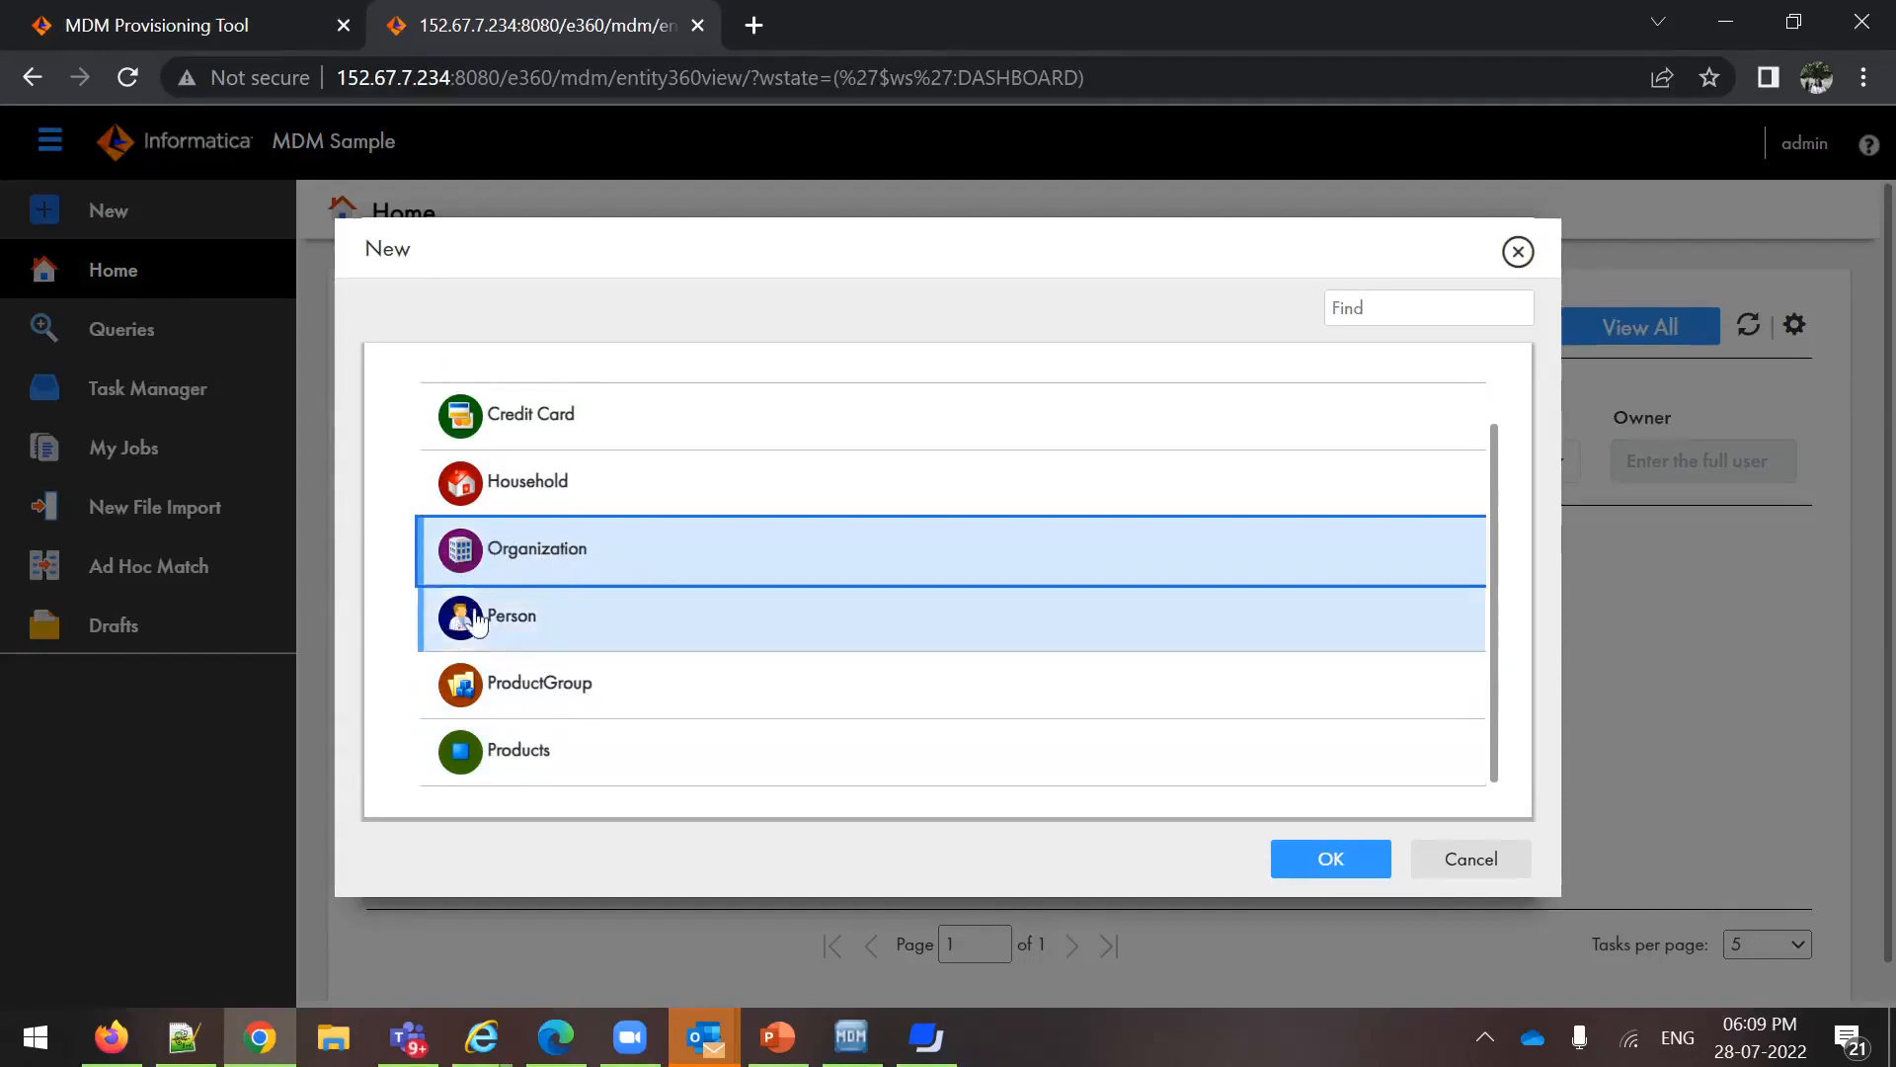
left_click(1307, 850)
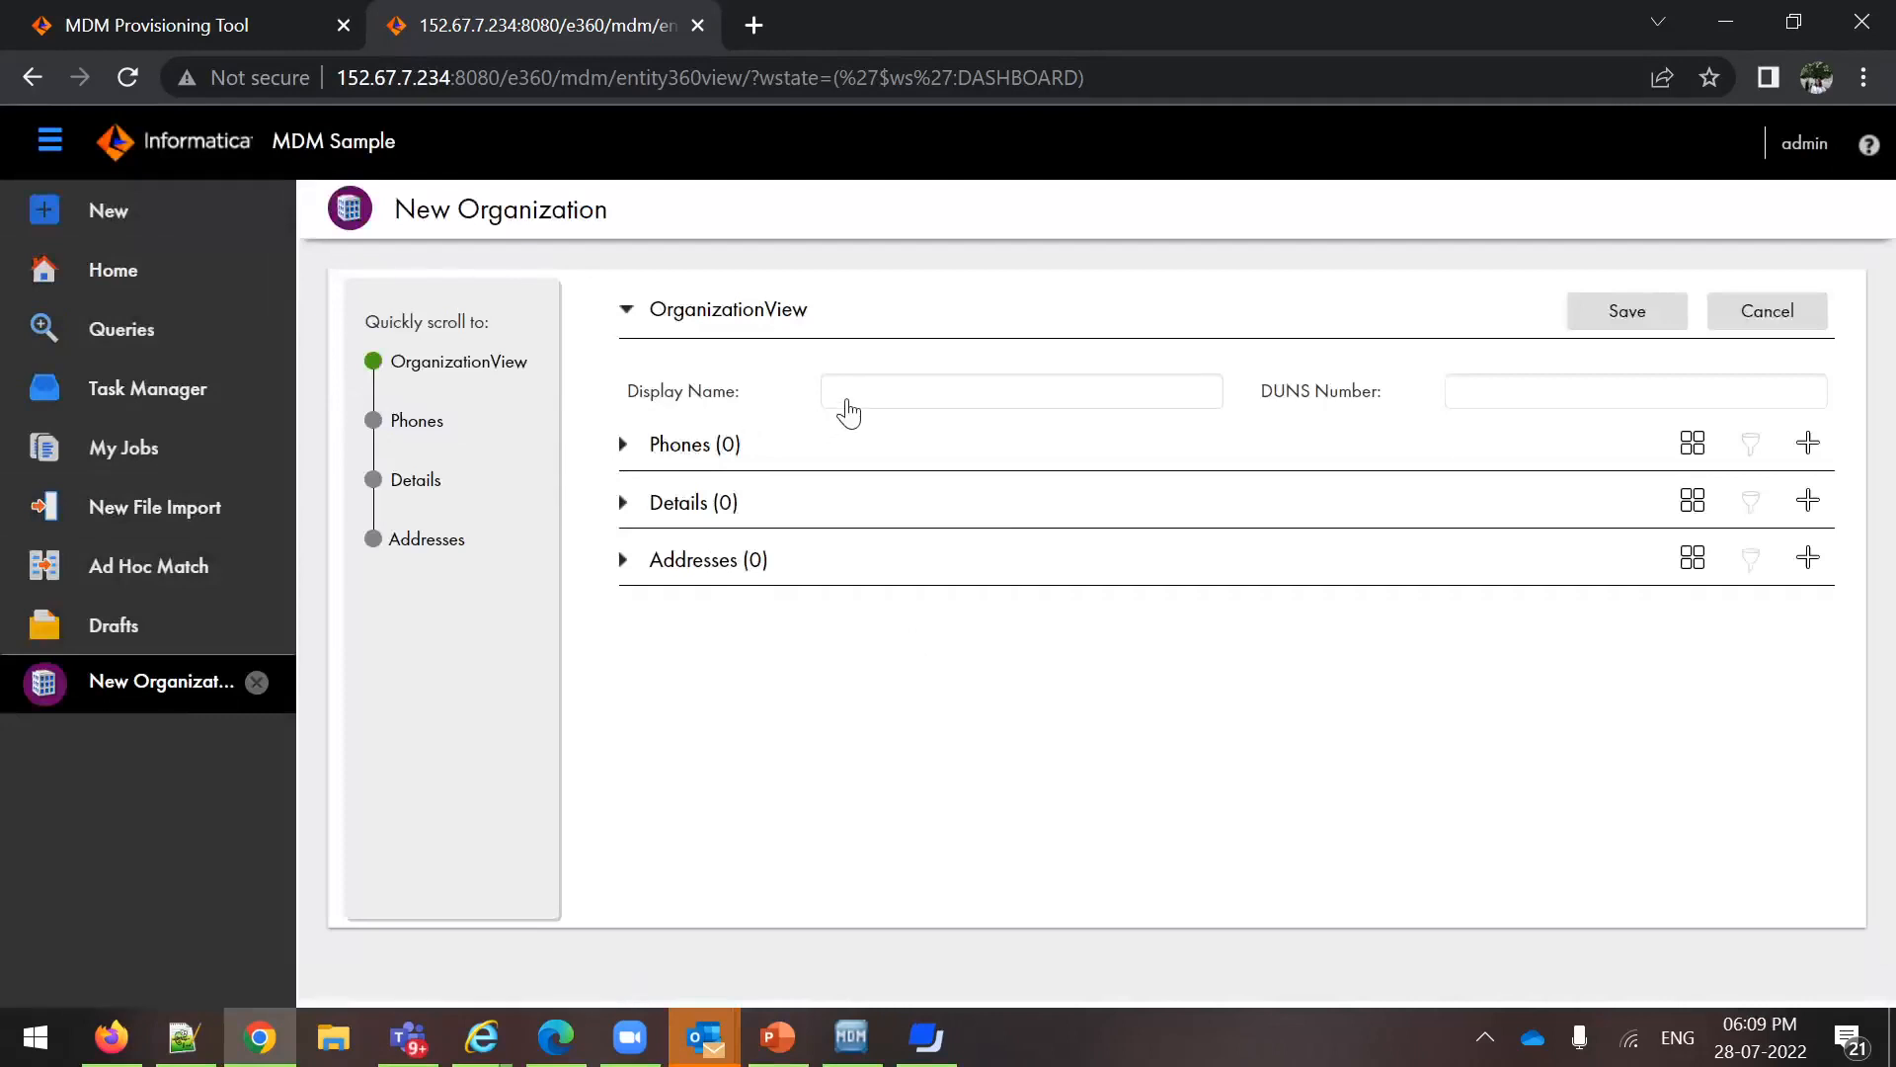
Enter Test as the Display Name and fill in the DUNS Number, save the new organization and dismiss the notification
left_click(848, 405)
type("Test")
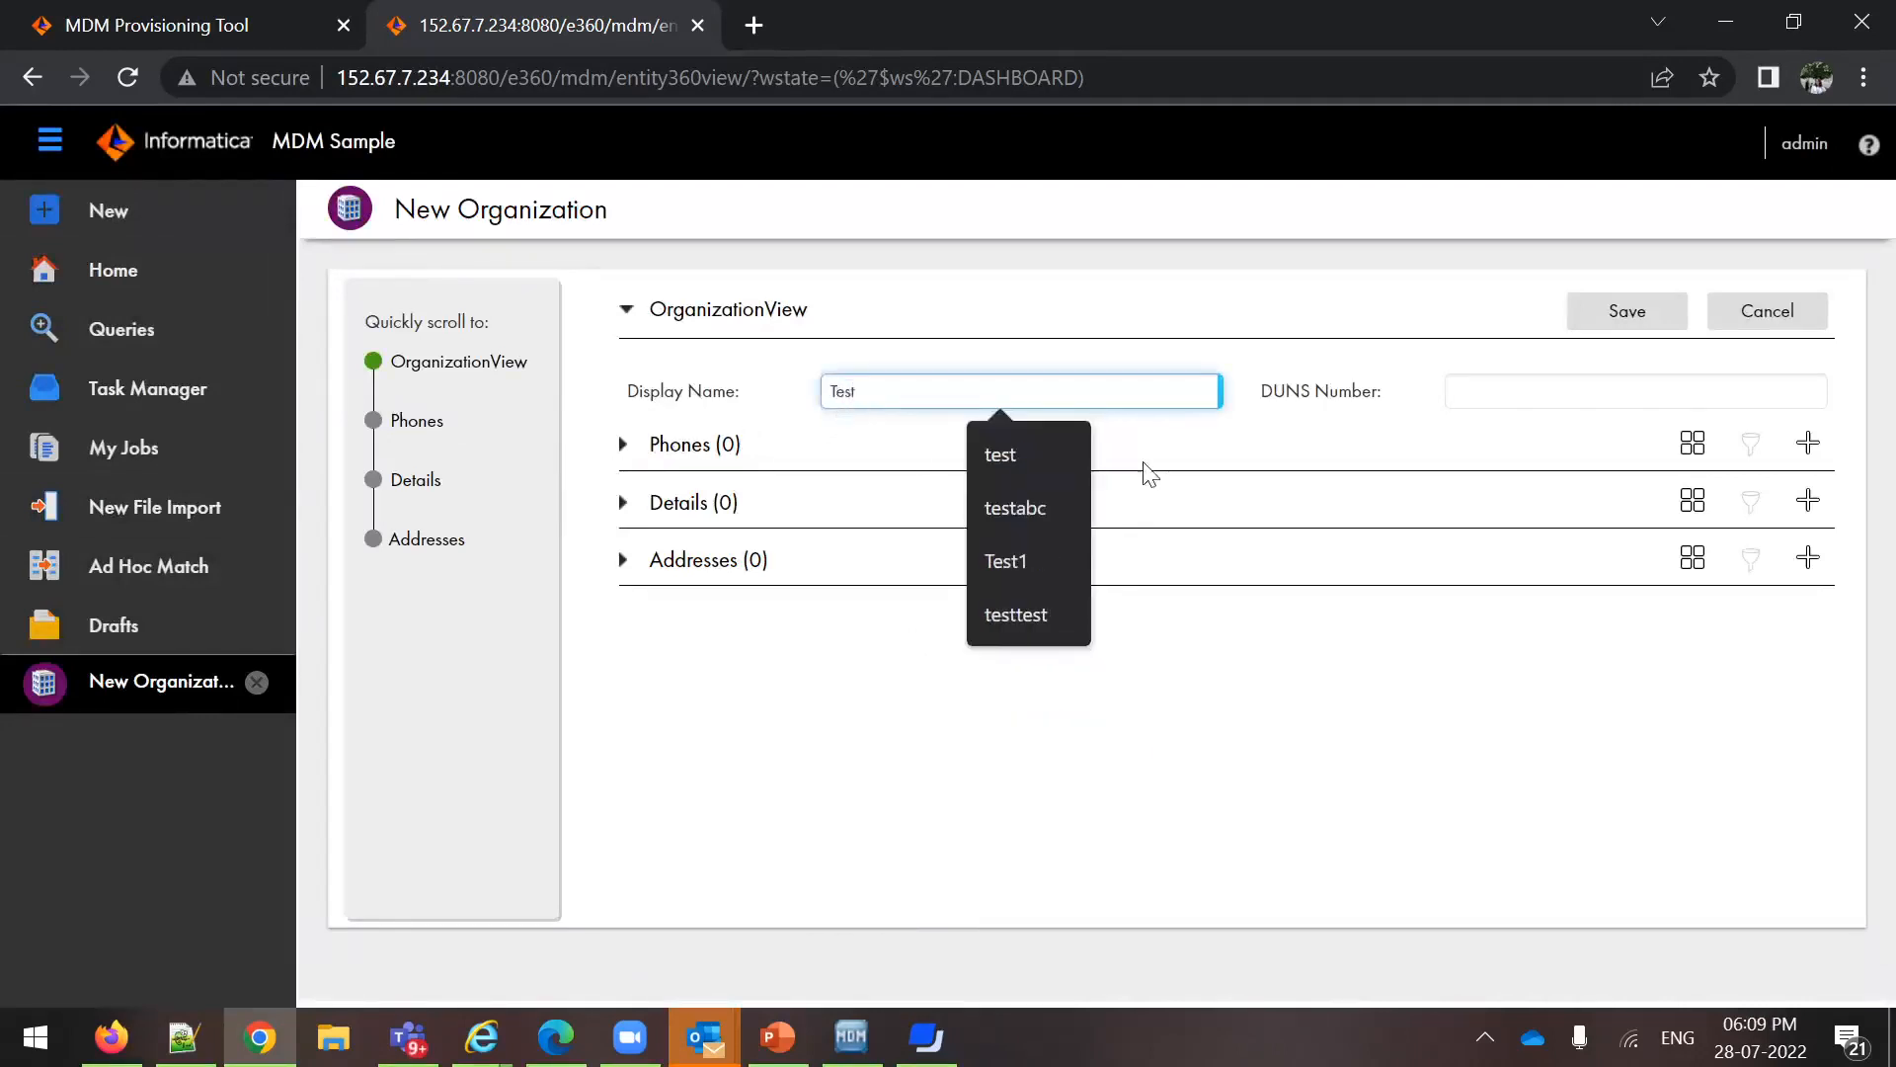
left_click(1581, 393)
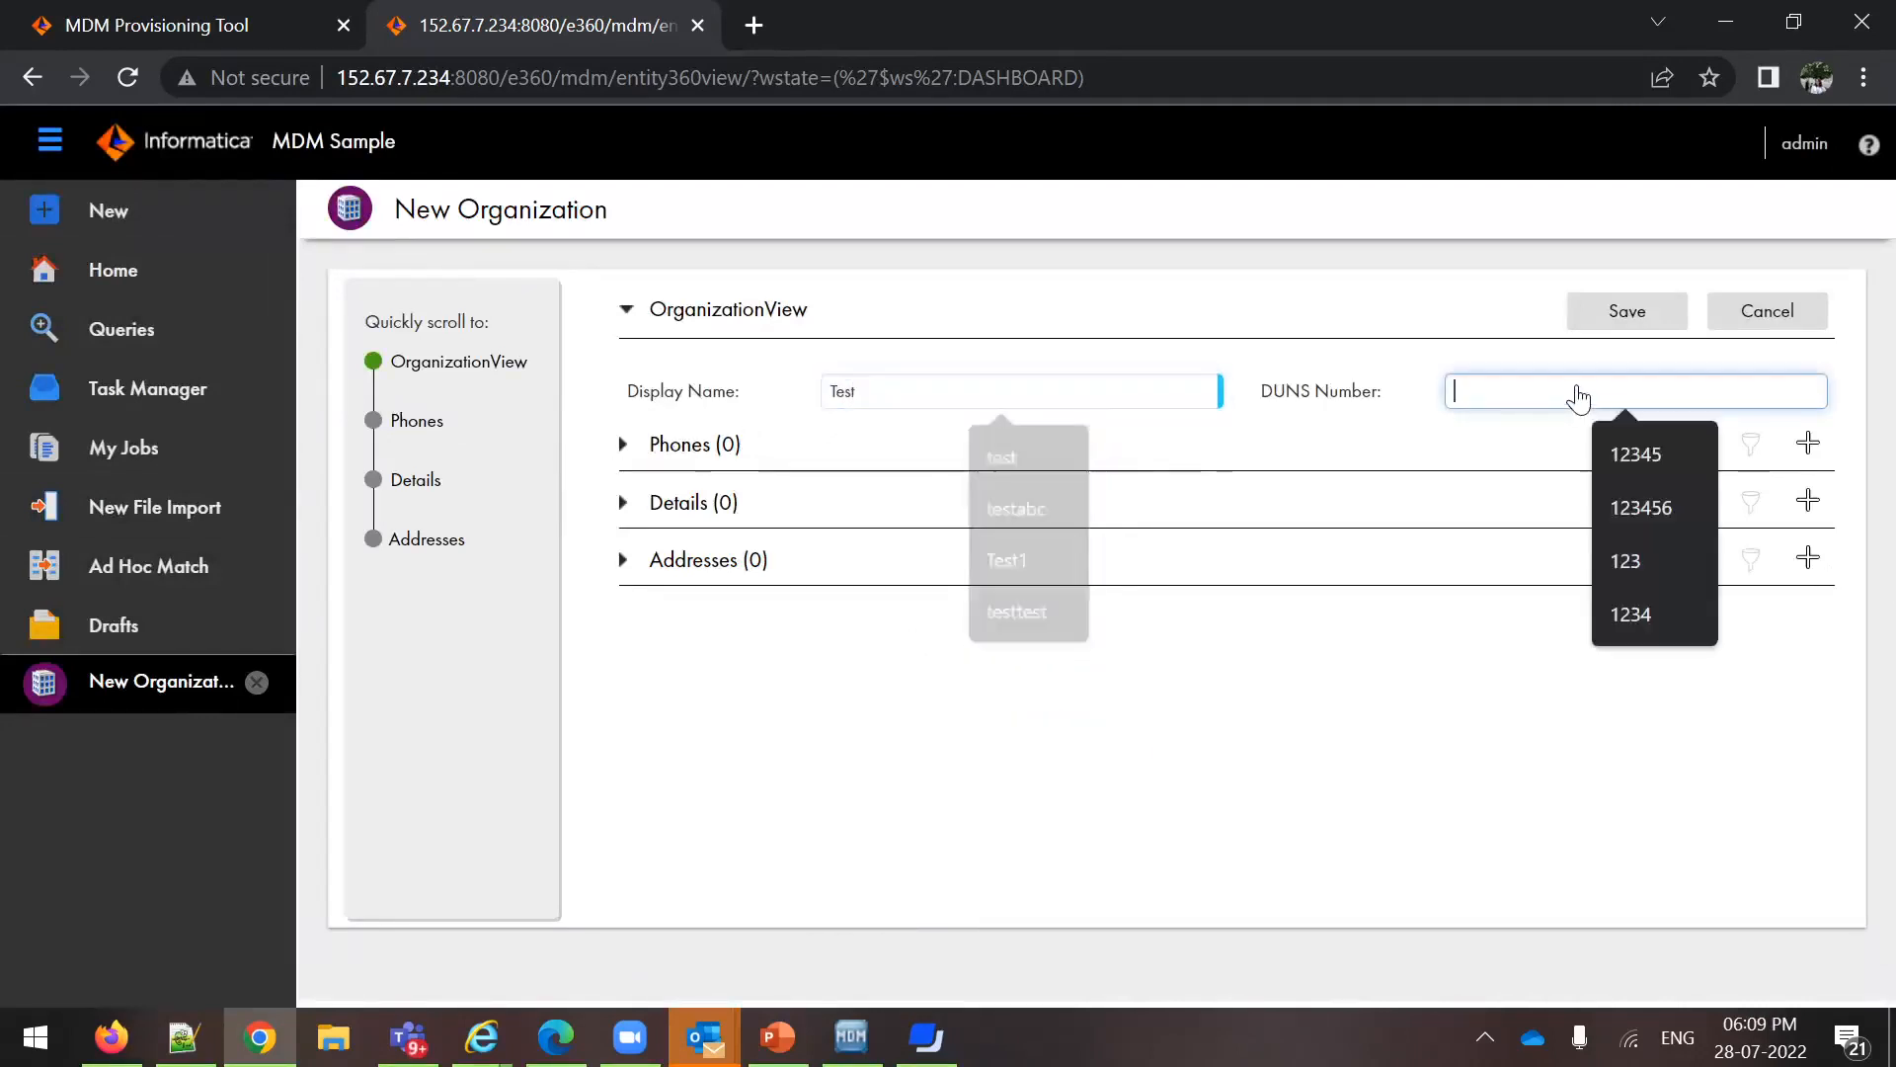
type("1234567")
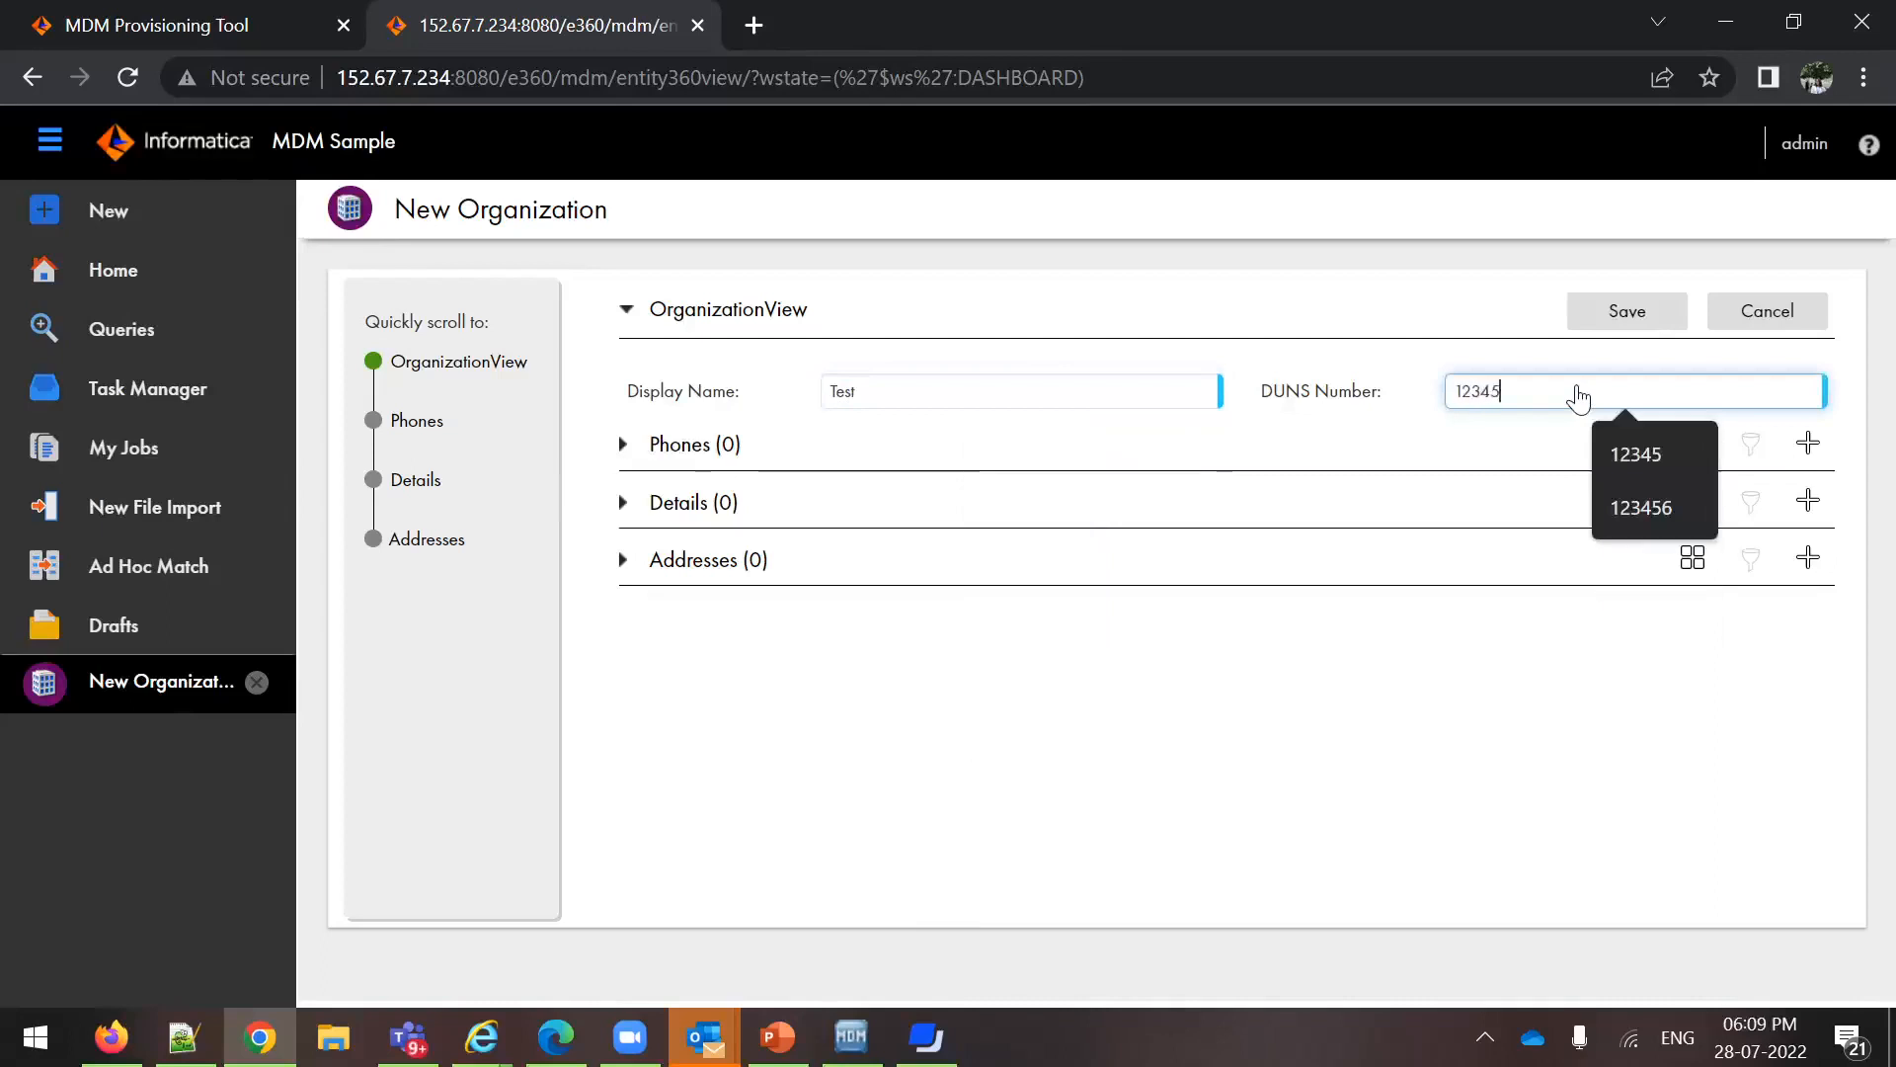
left_click(1625, 312)
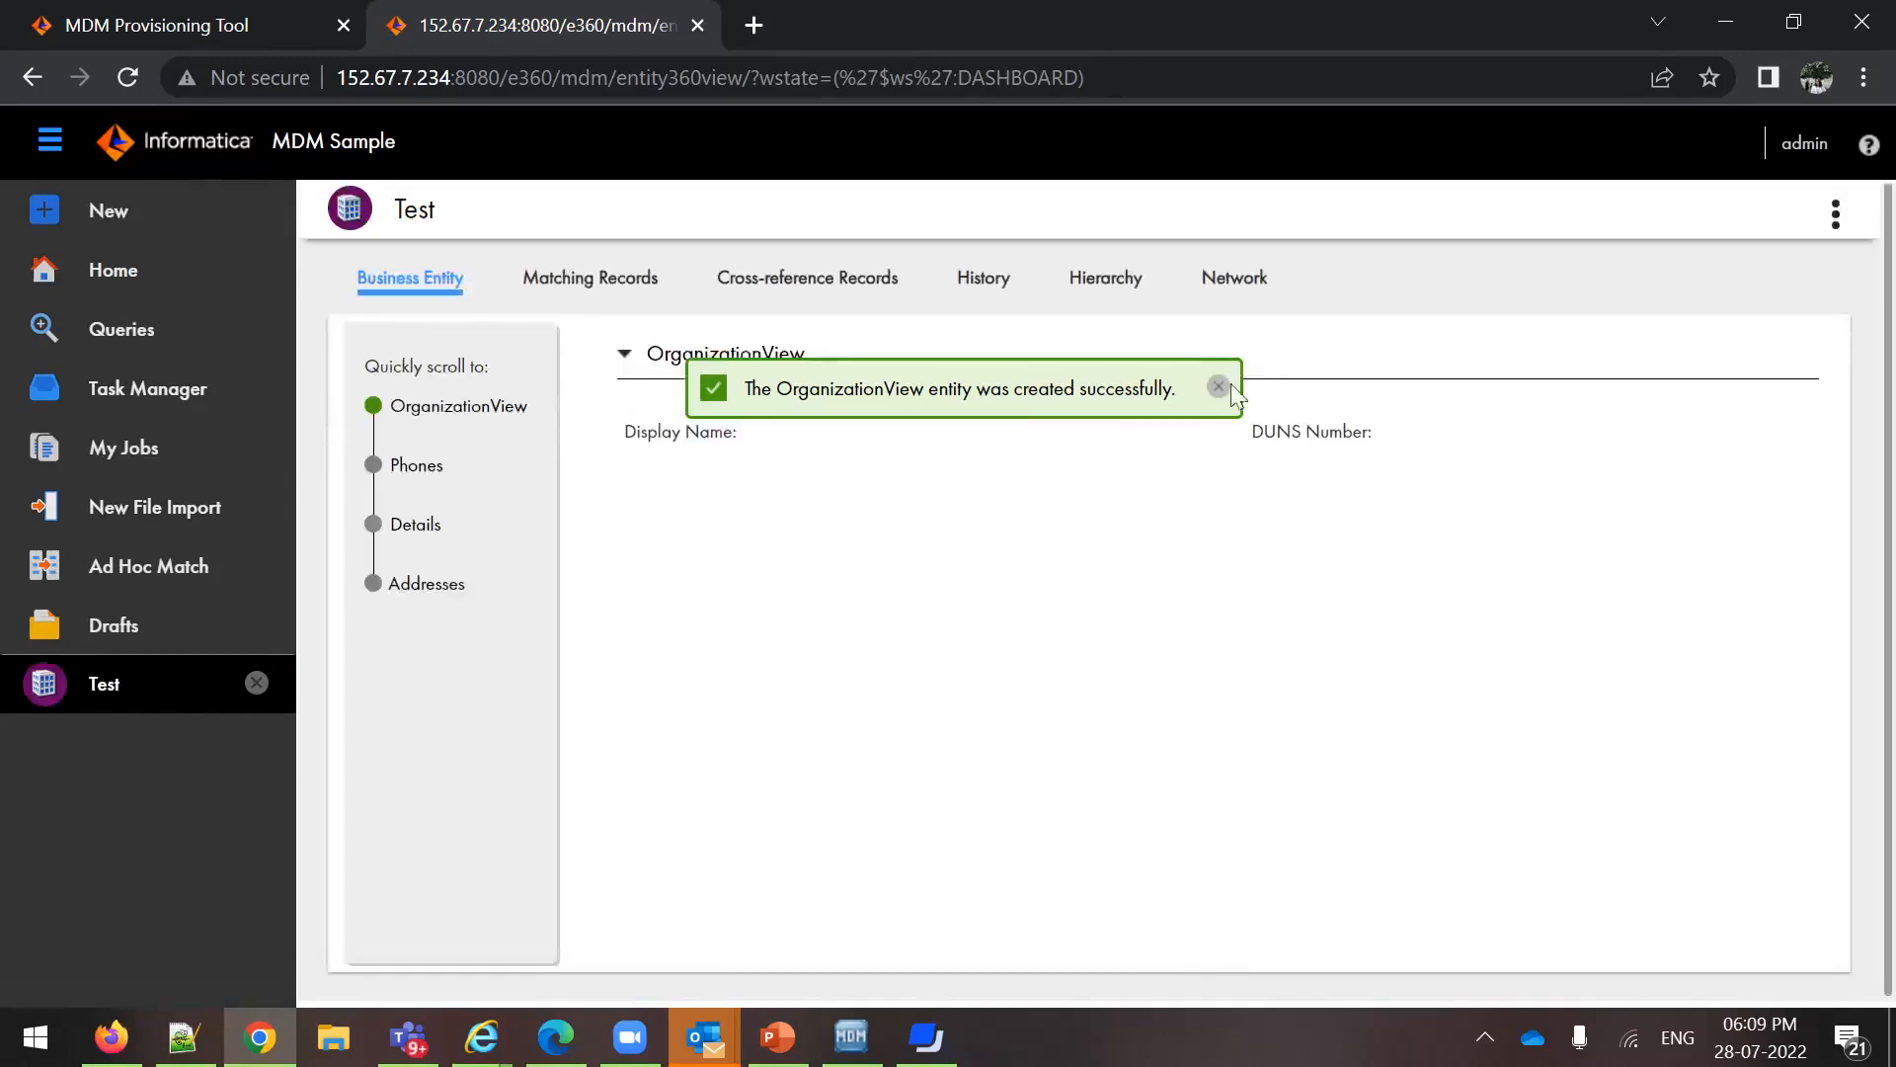
left_click(1221, 389)
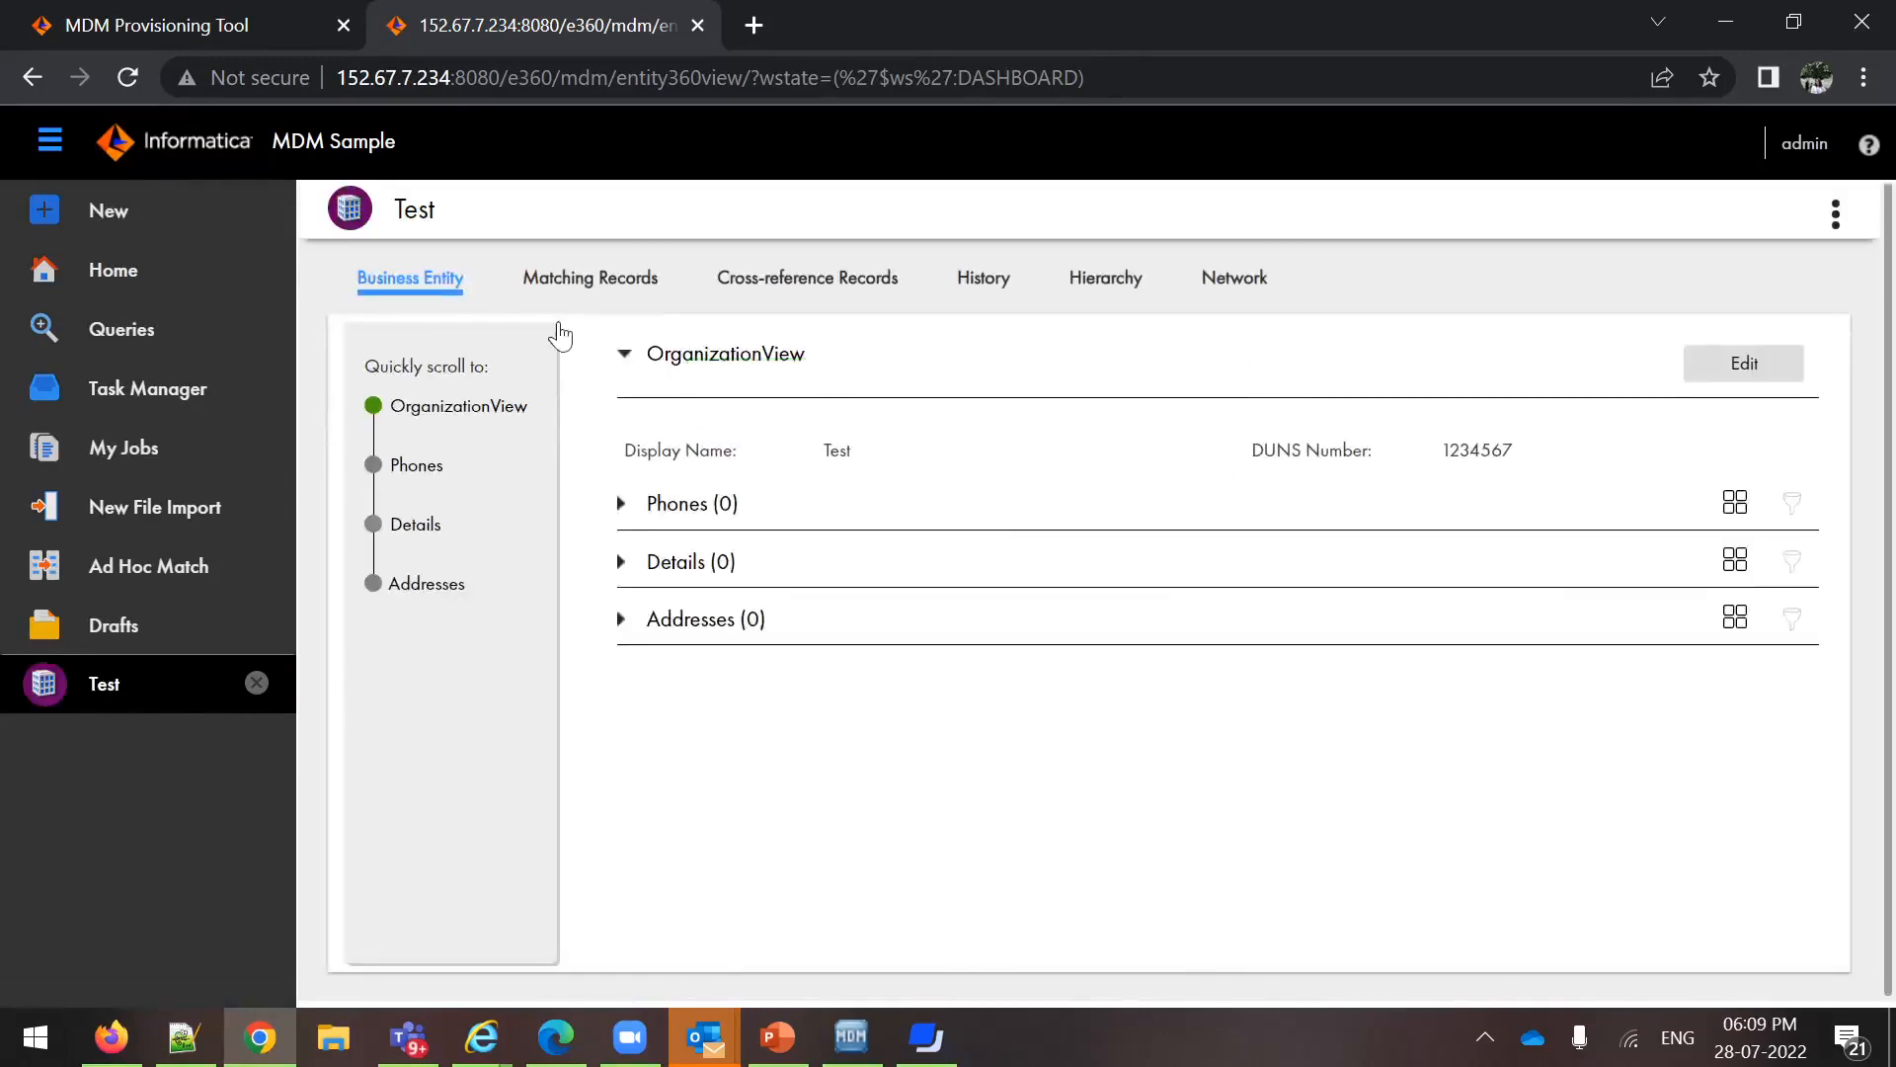
Run the saved Organization query with the Display Name Test
left_click(173, 332)
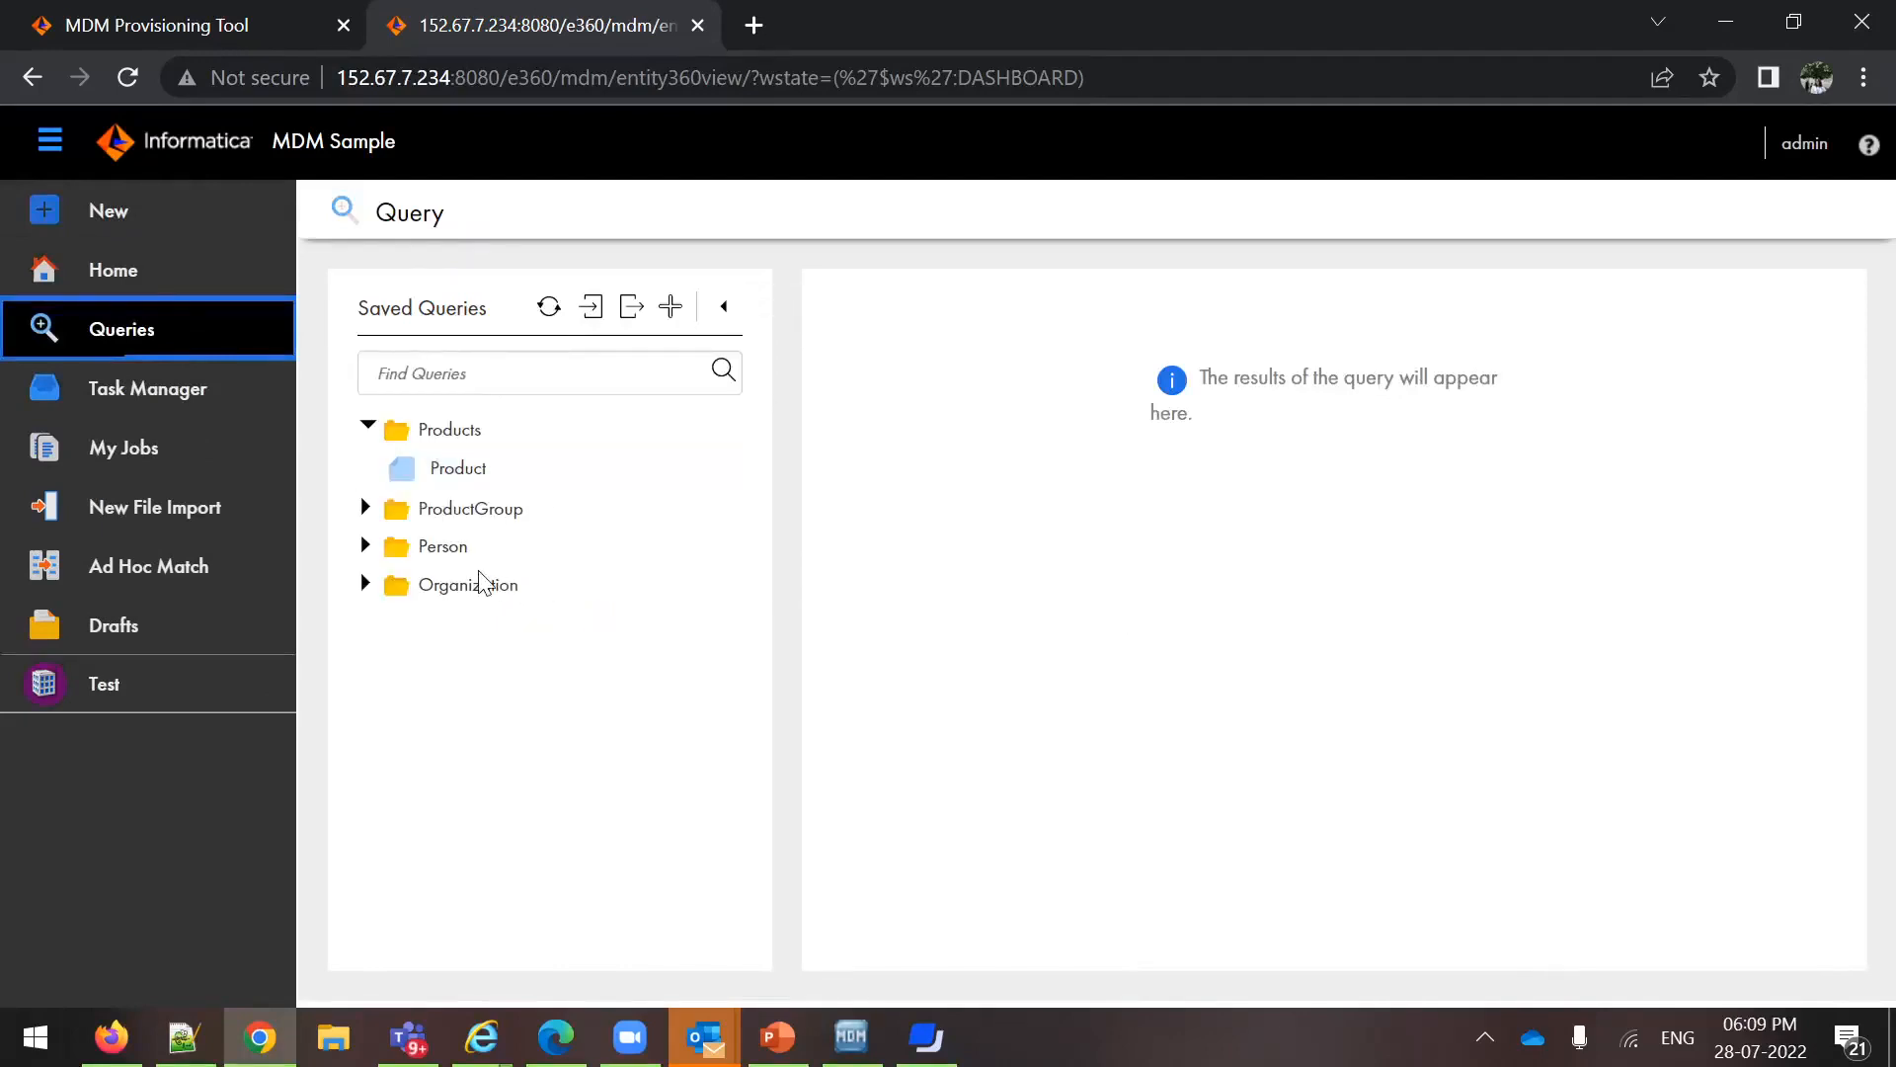
left_click(474, 590)
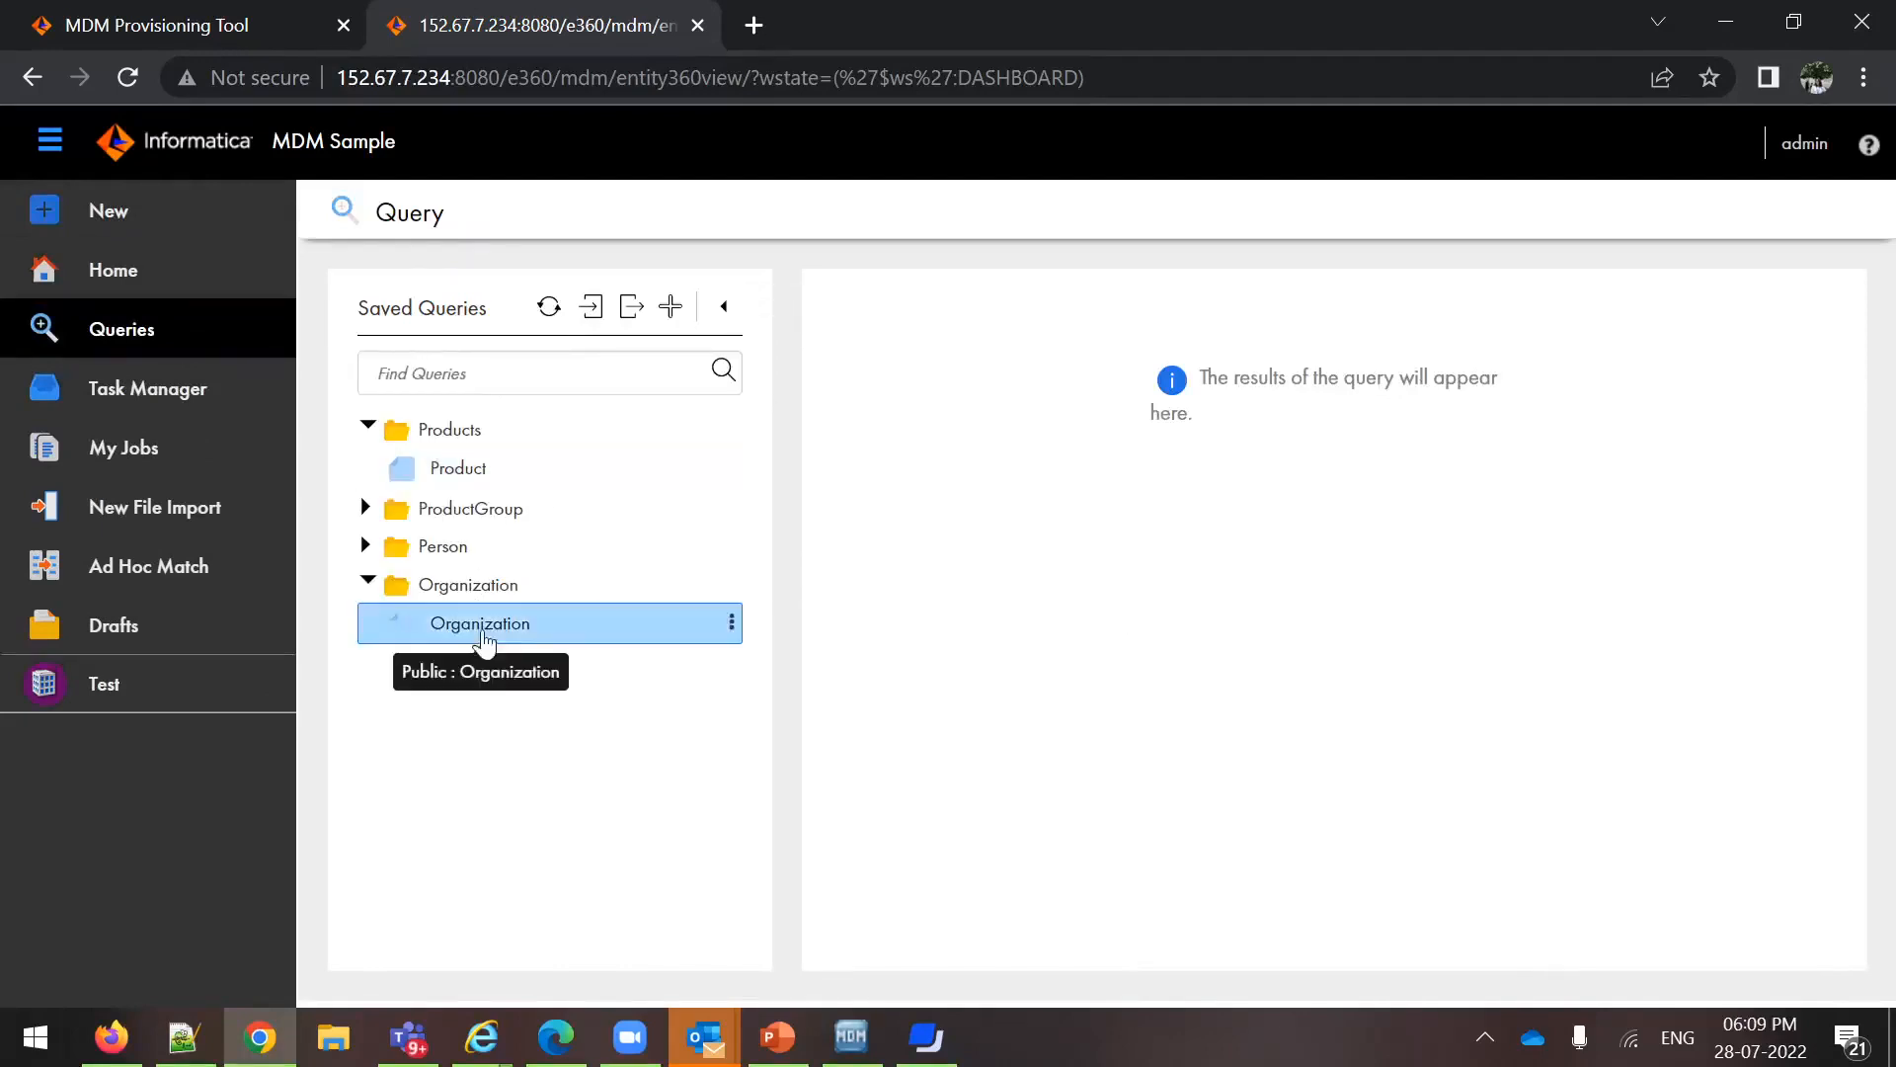
left_click(484, 637)
key("BackSpace")
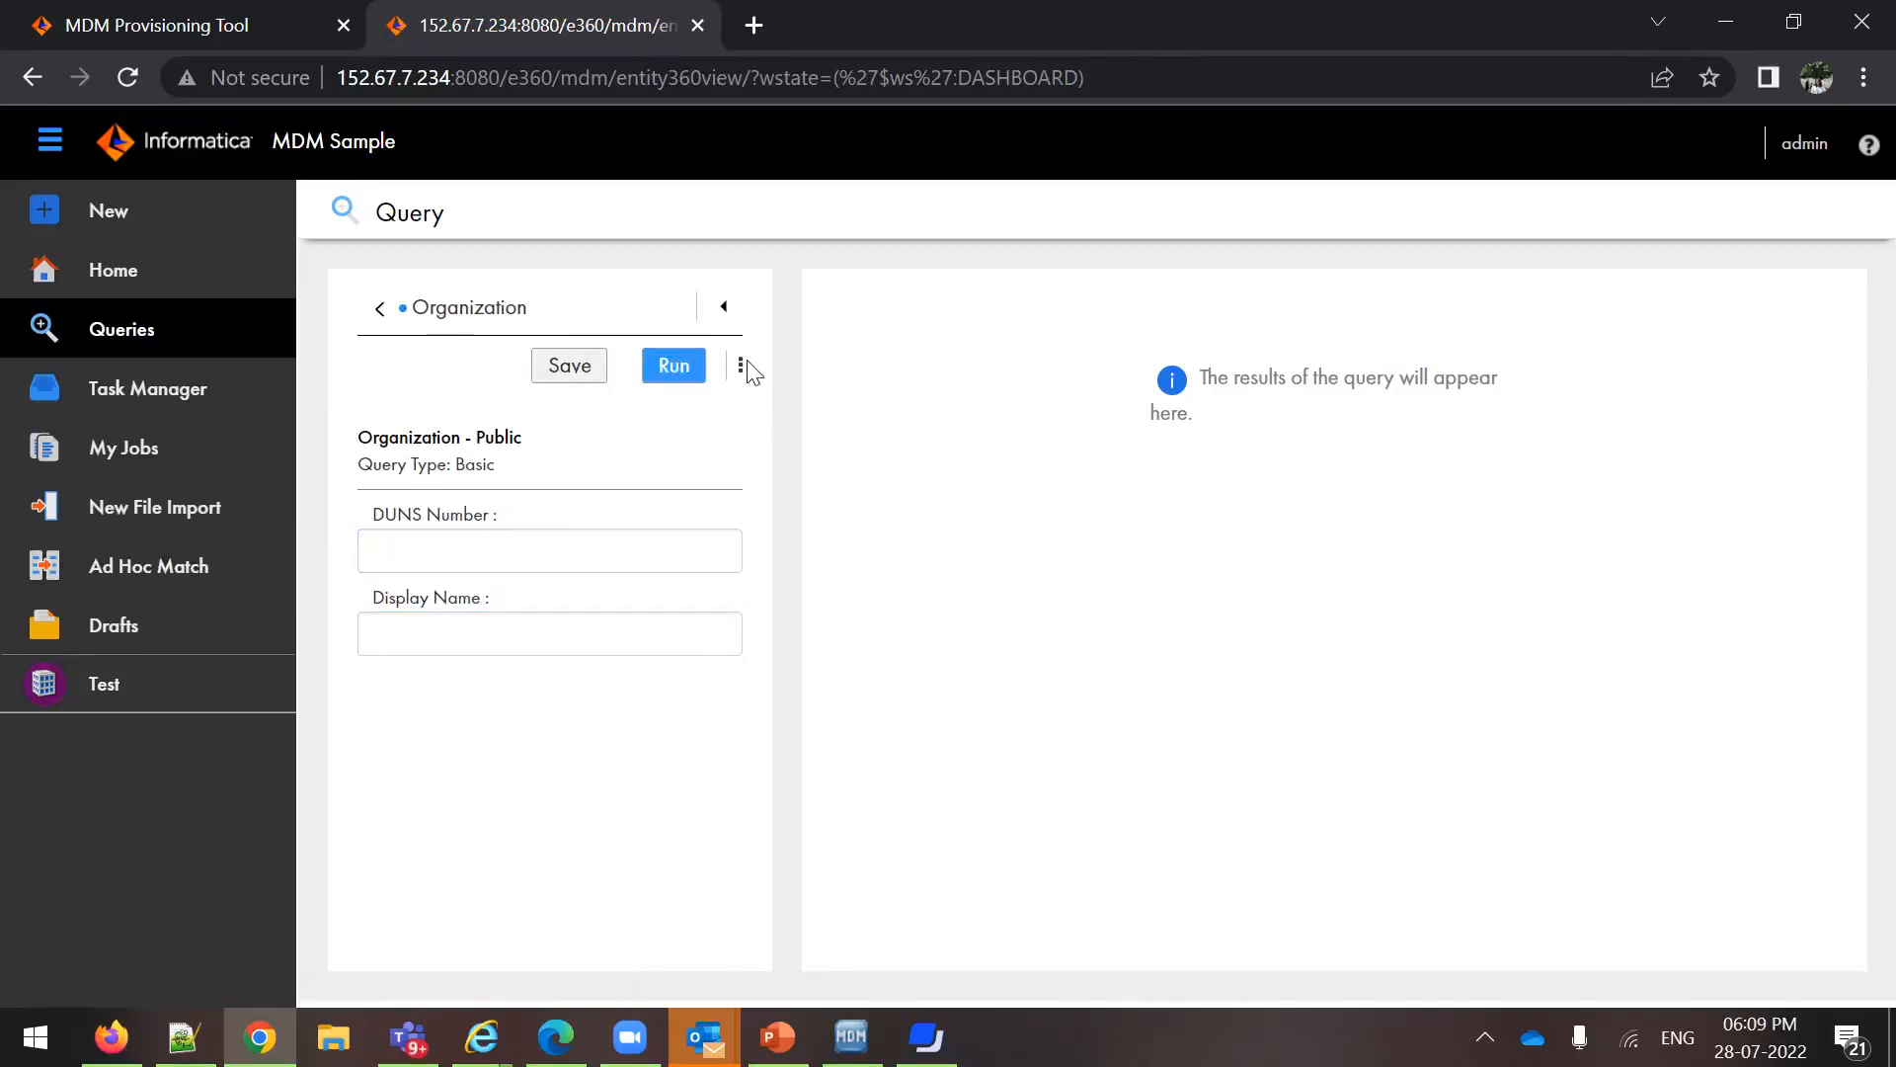
left_click(741, 367)
left_click(490, 632)
type("Test")
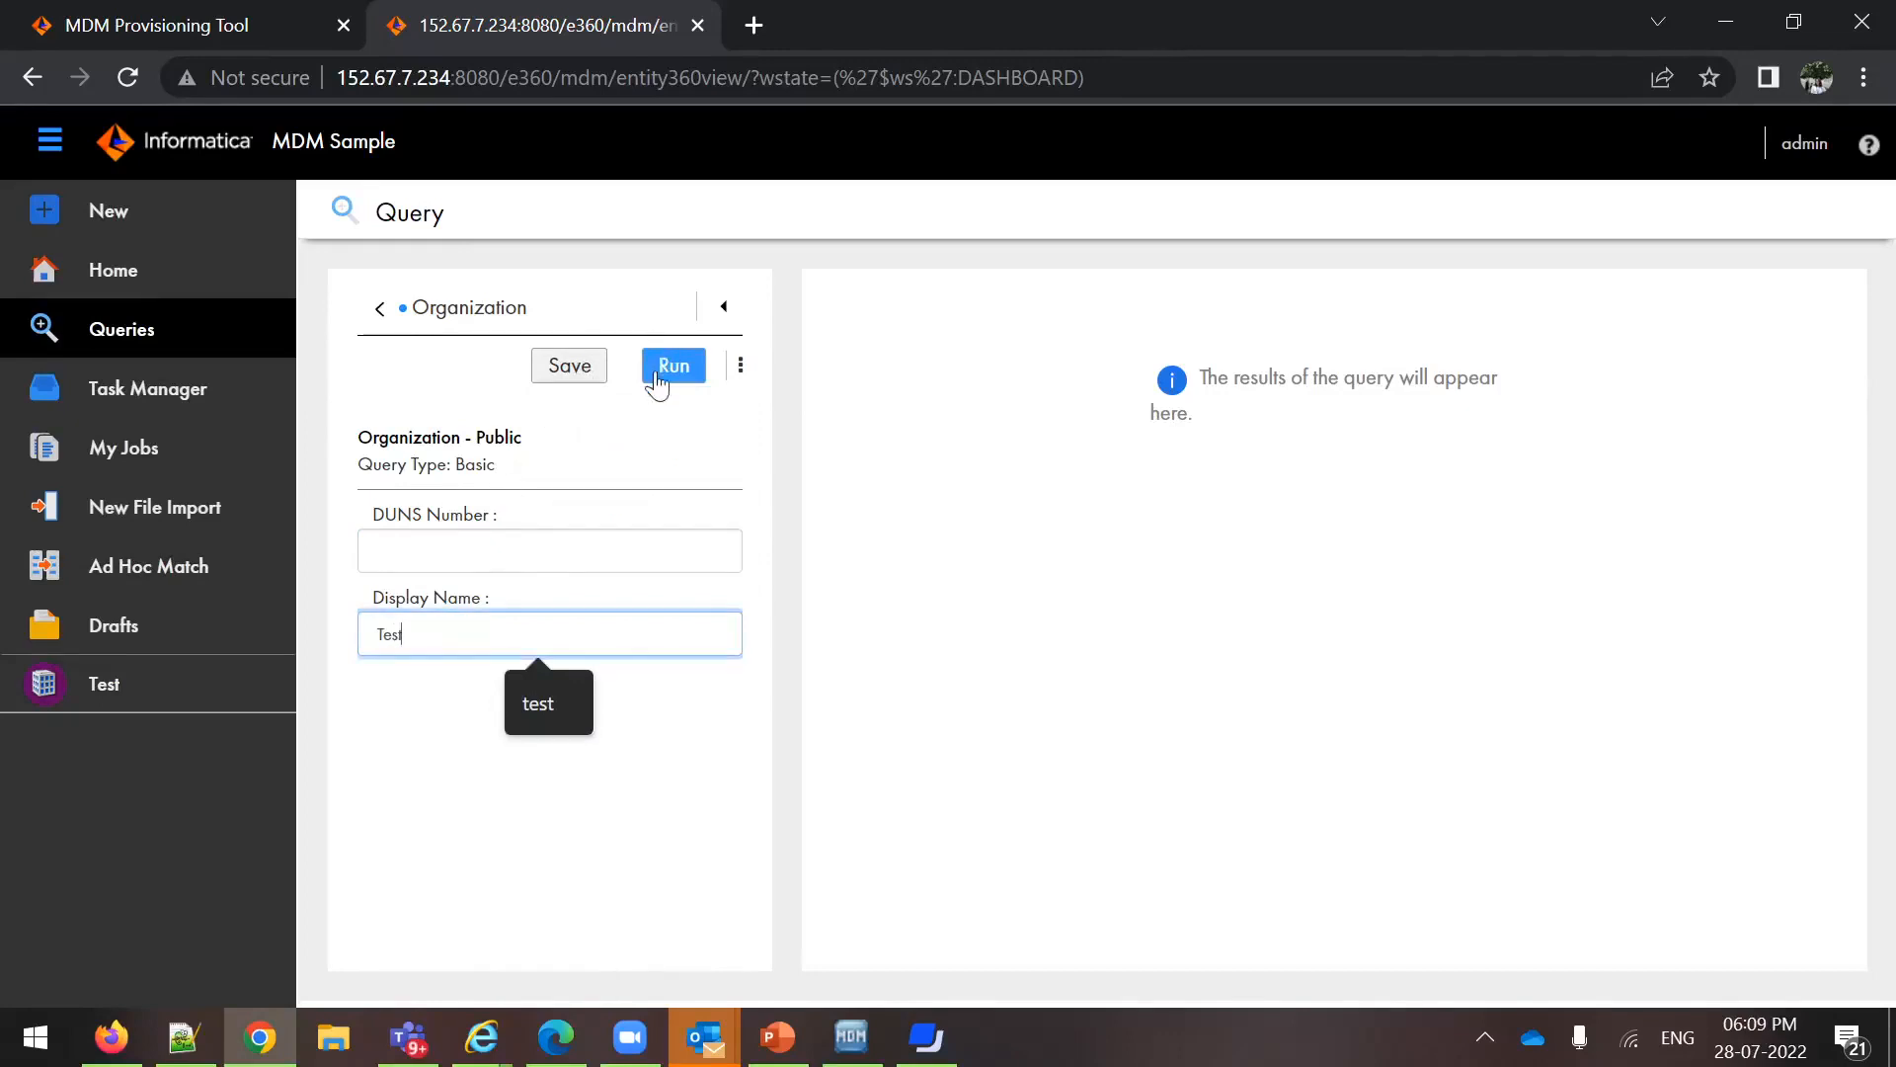
left_click(657, 383)
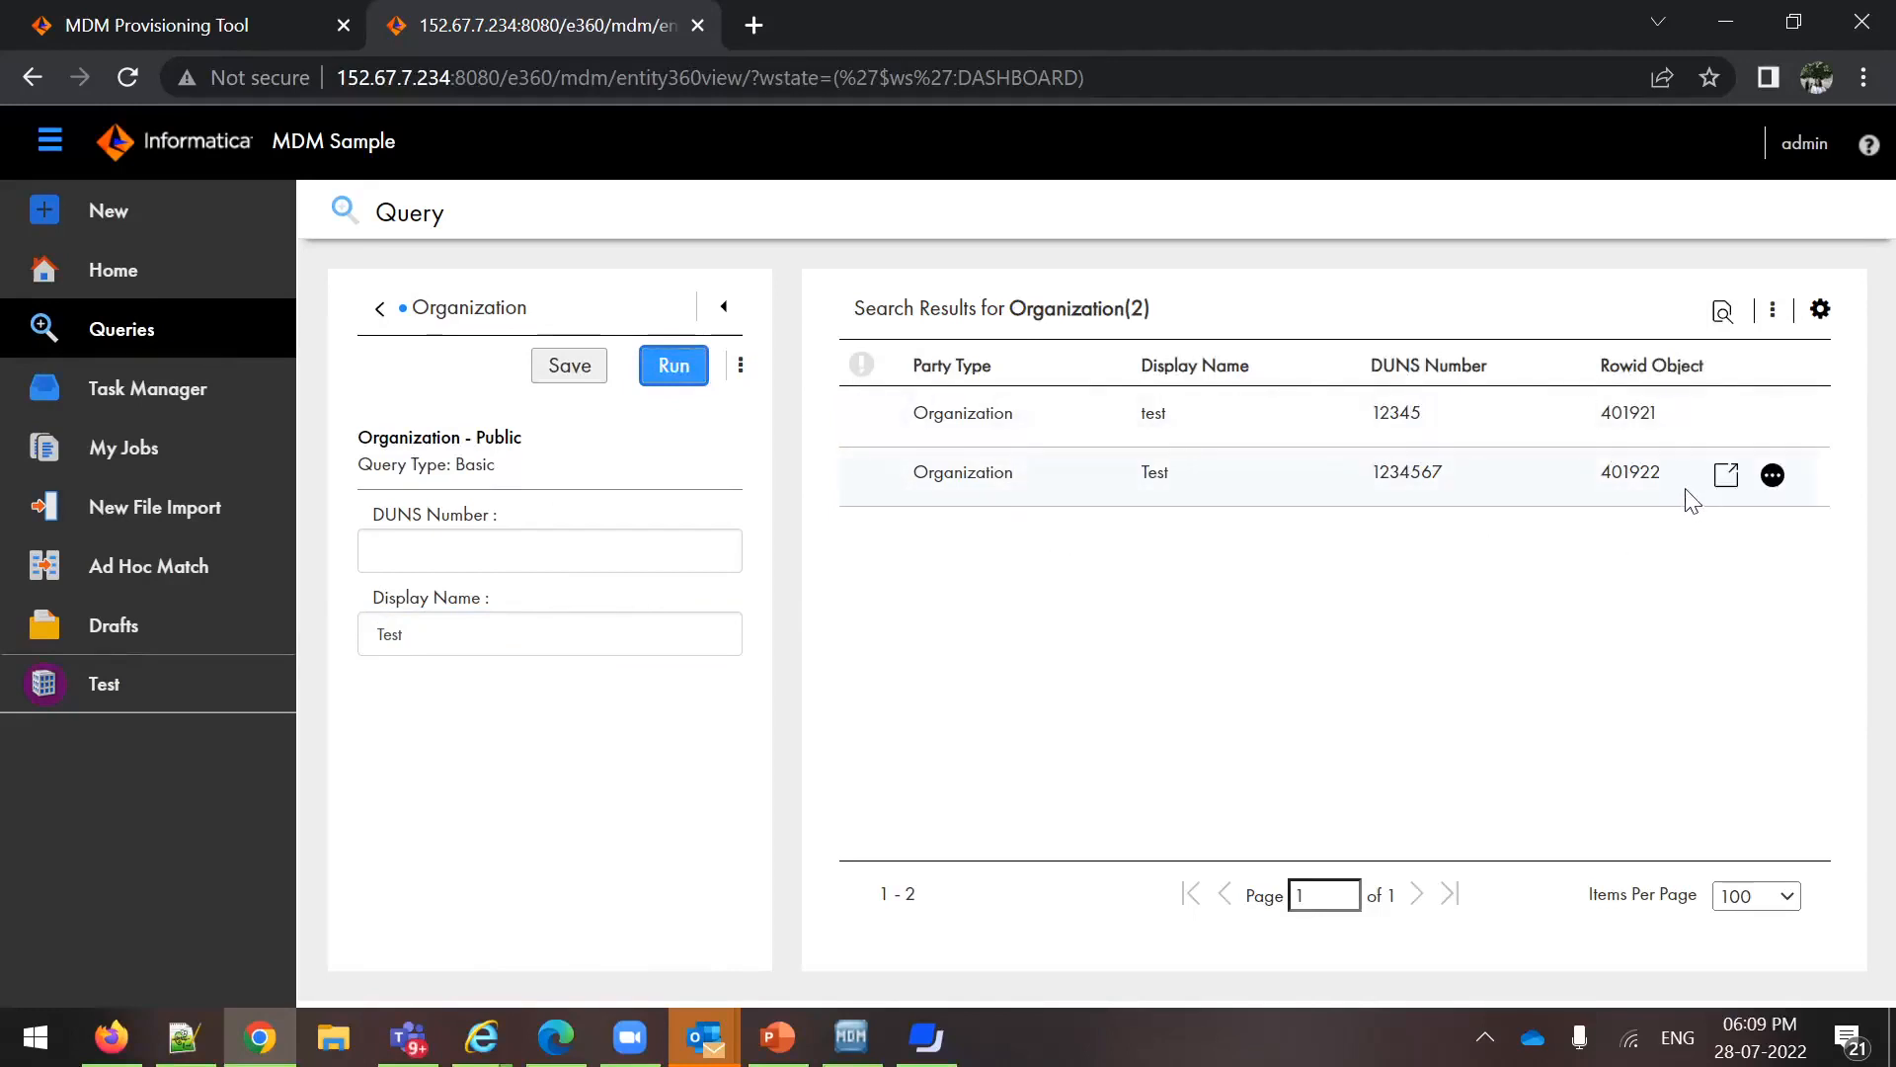
Open the second organization in the query results, view its hierarchy and go to its network
double_click(923, 474)
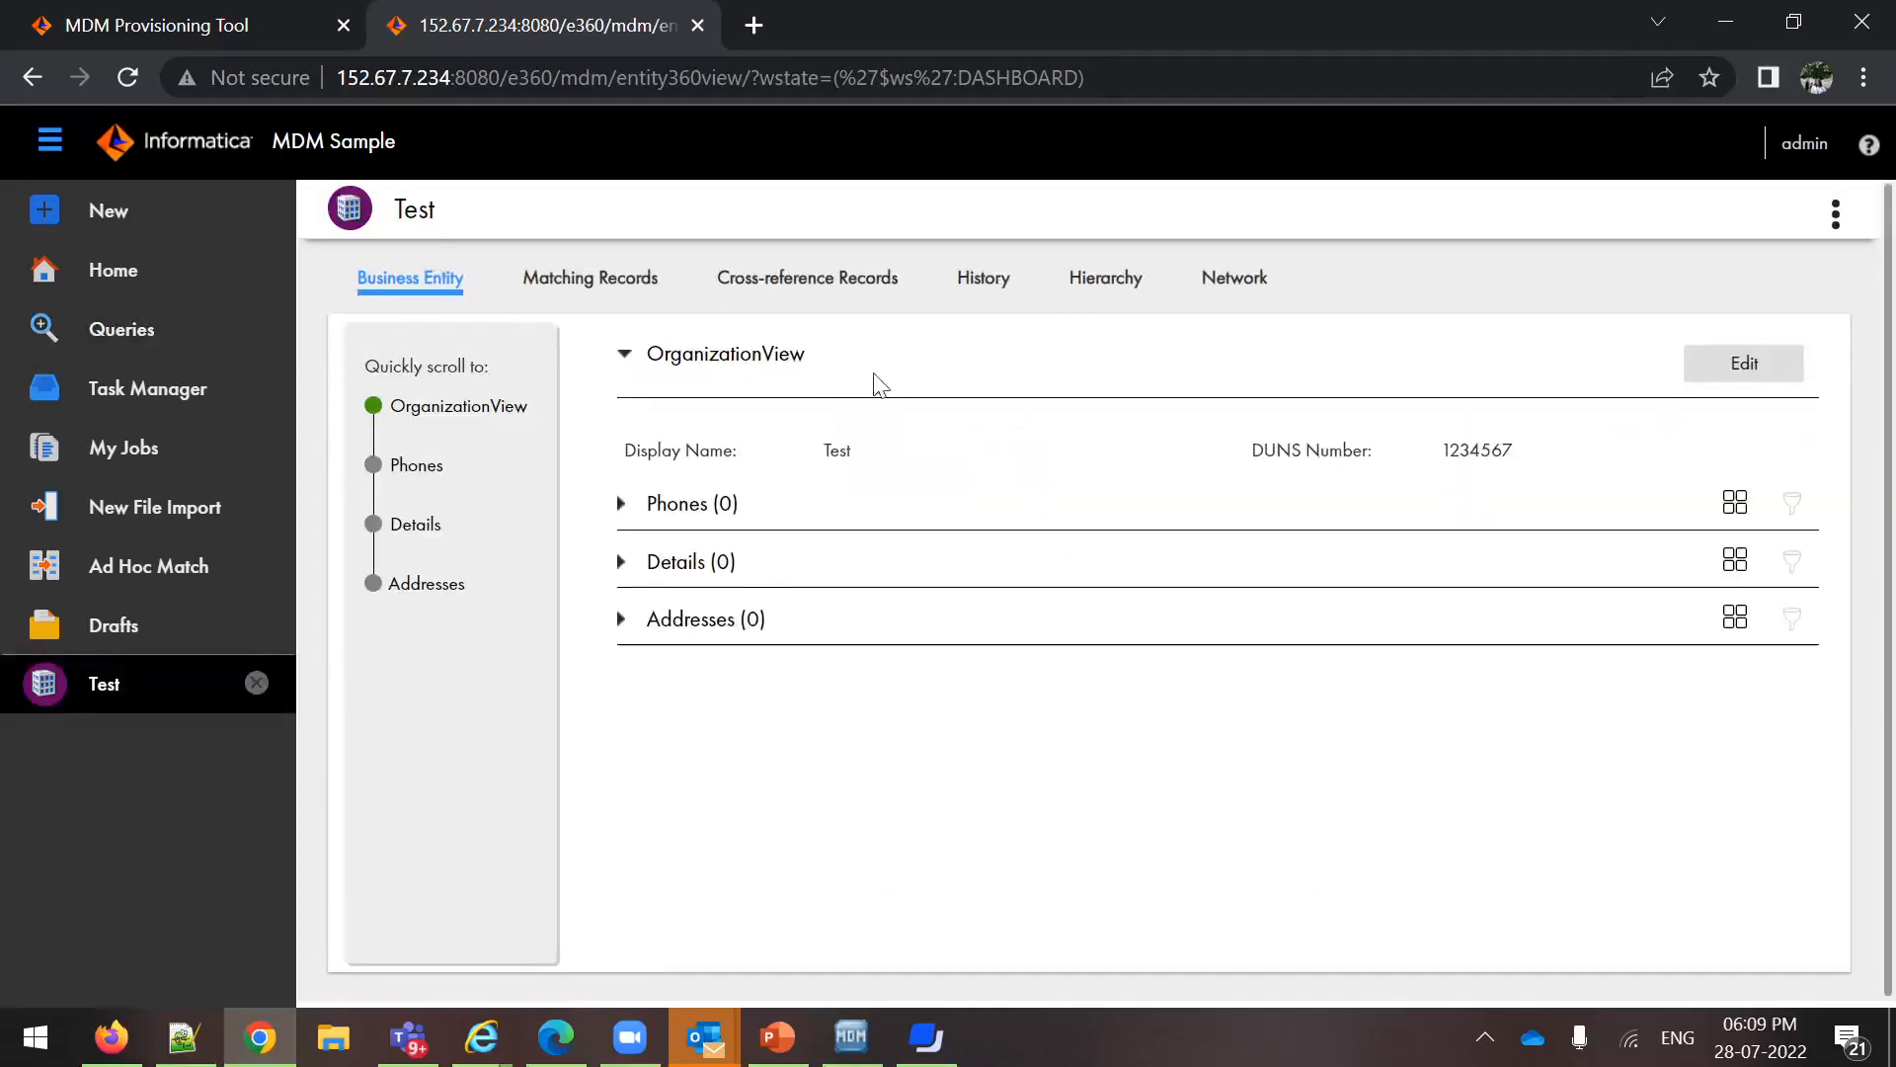
left_click(1103, 286)
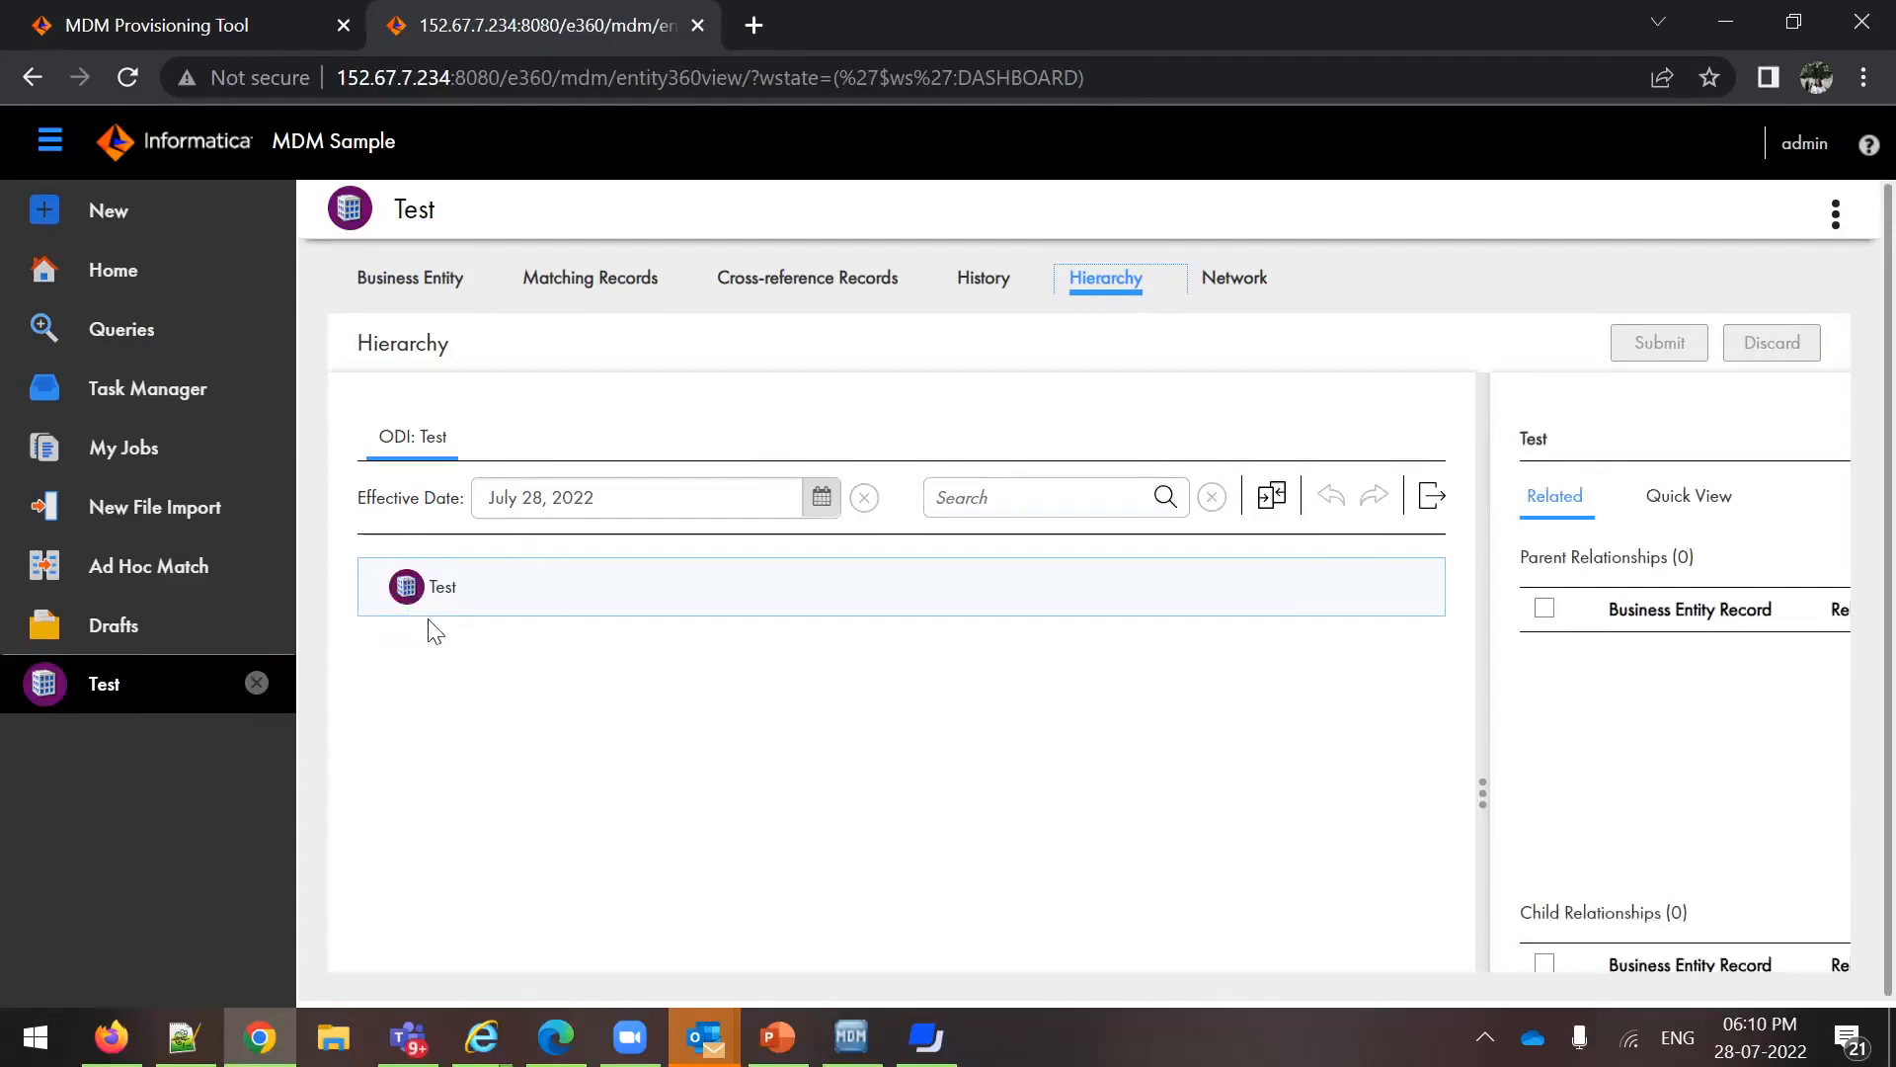
left_click(1251, 296)
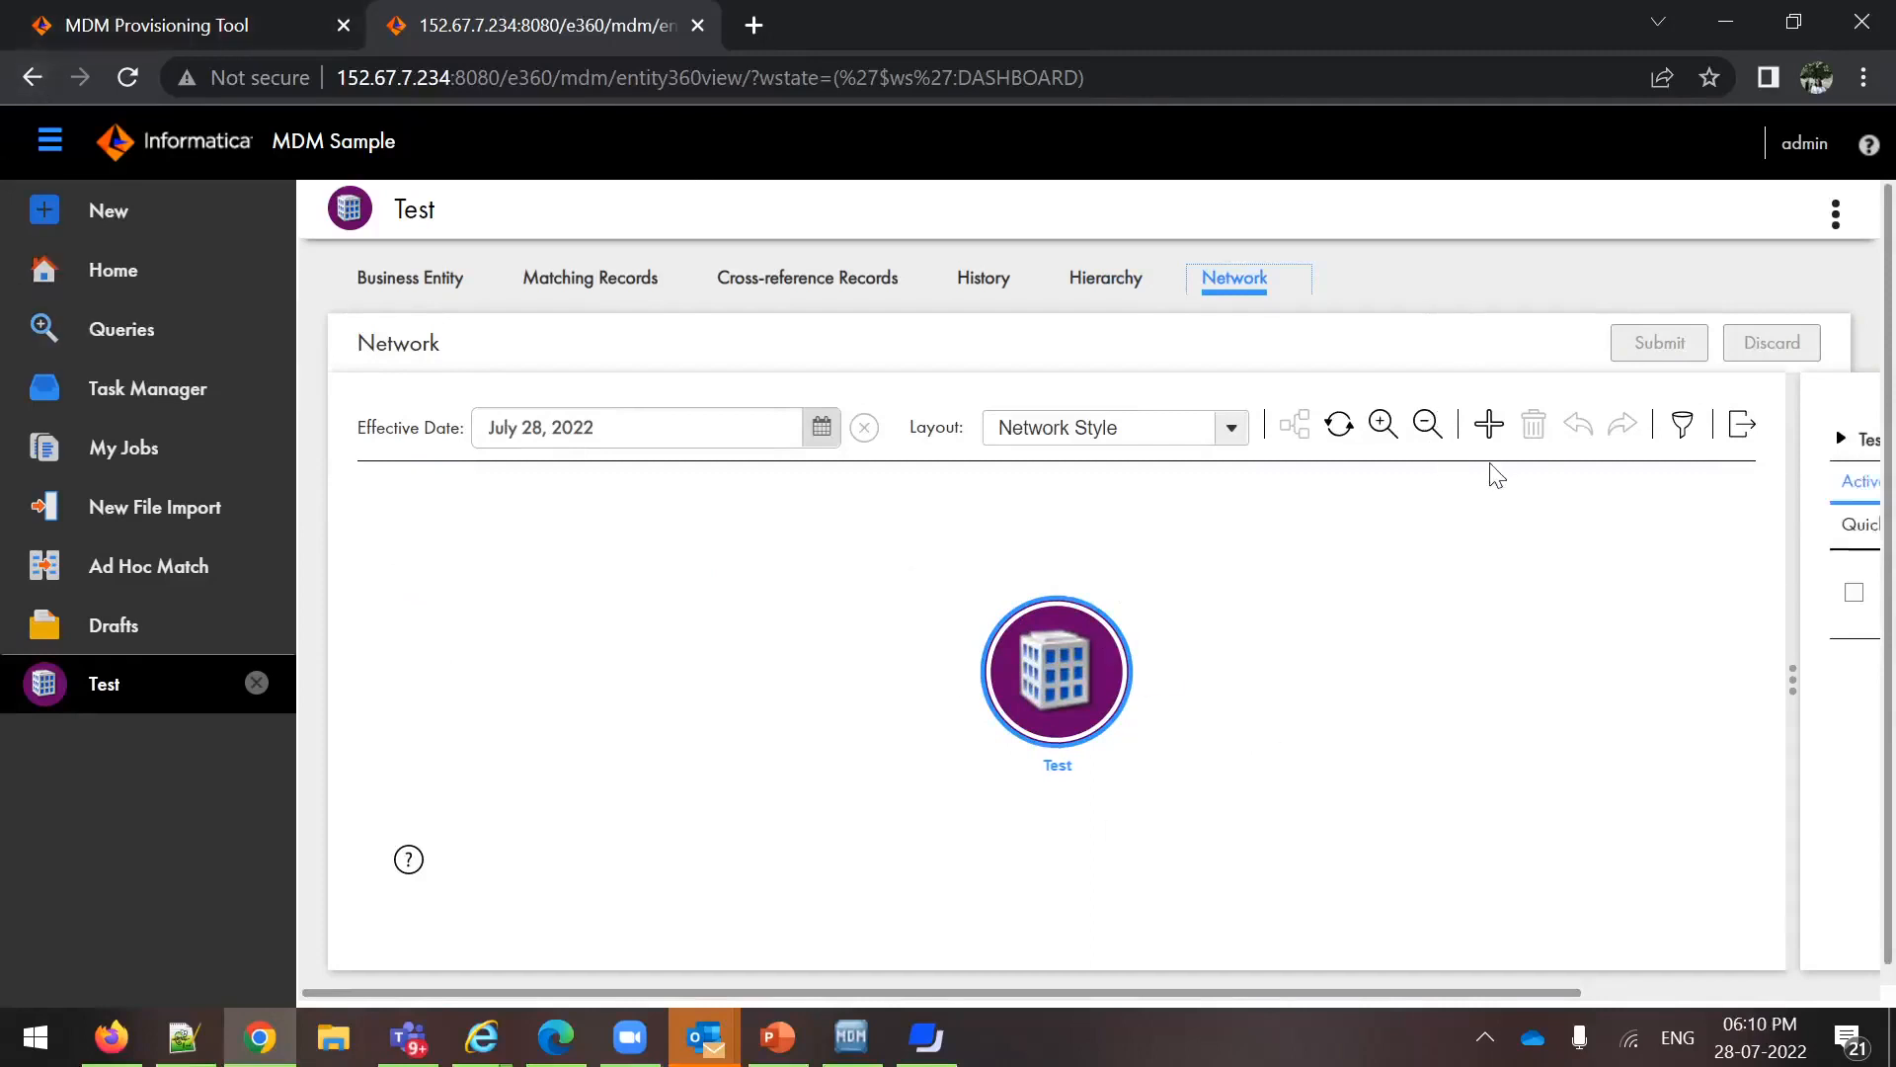
Run the saved Person query without filters and add the first resulting Person record to the Test organization's network
left_click(1493, 432)
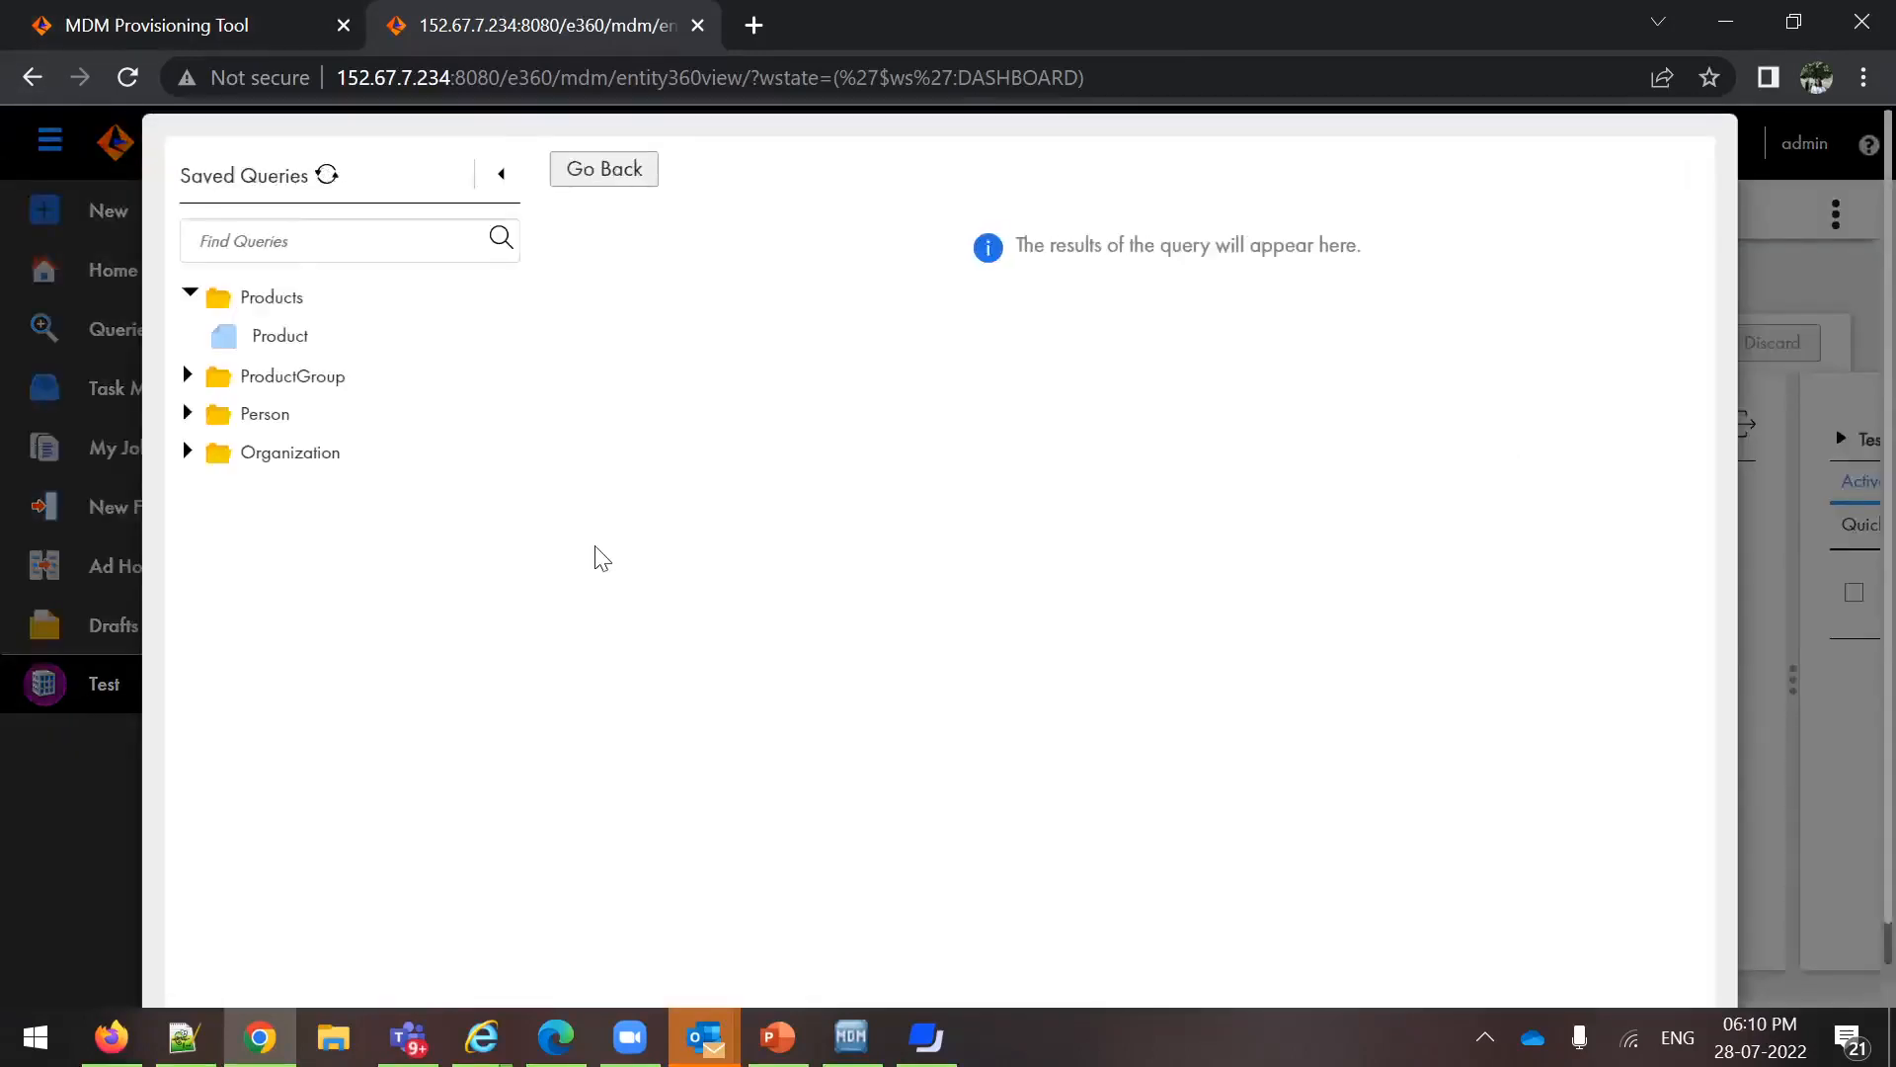
left_click(242, 425)
left_click(267, 446)
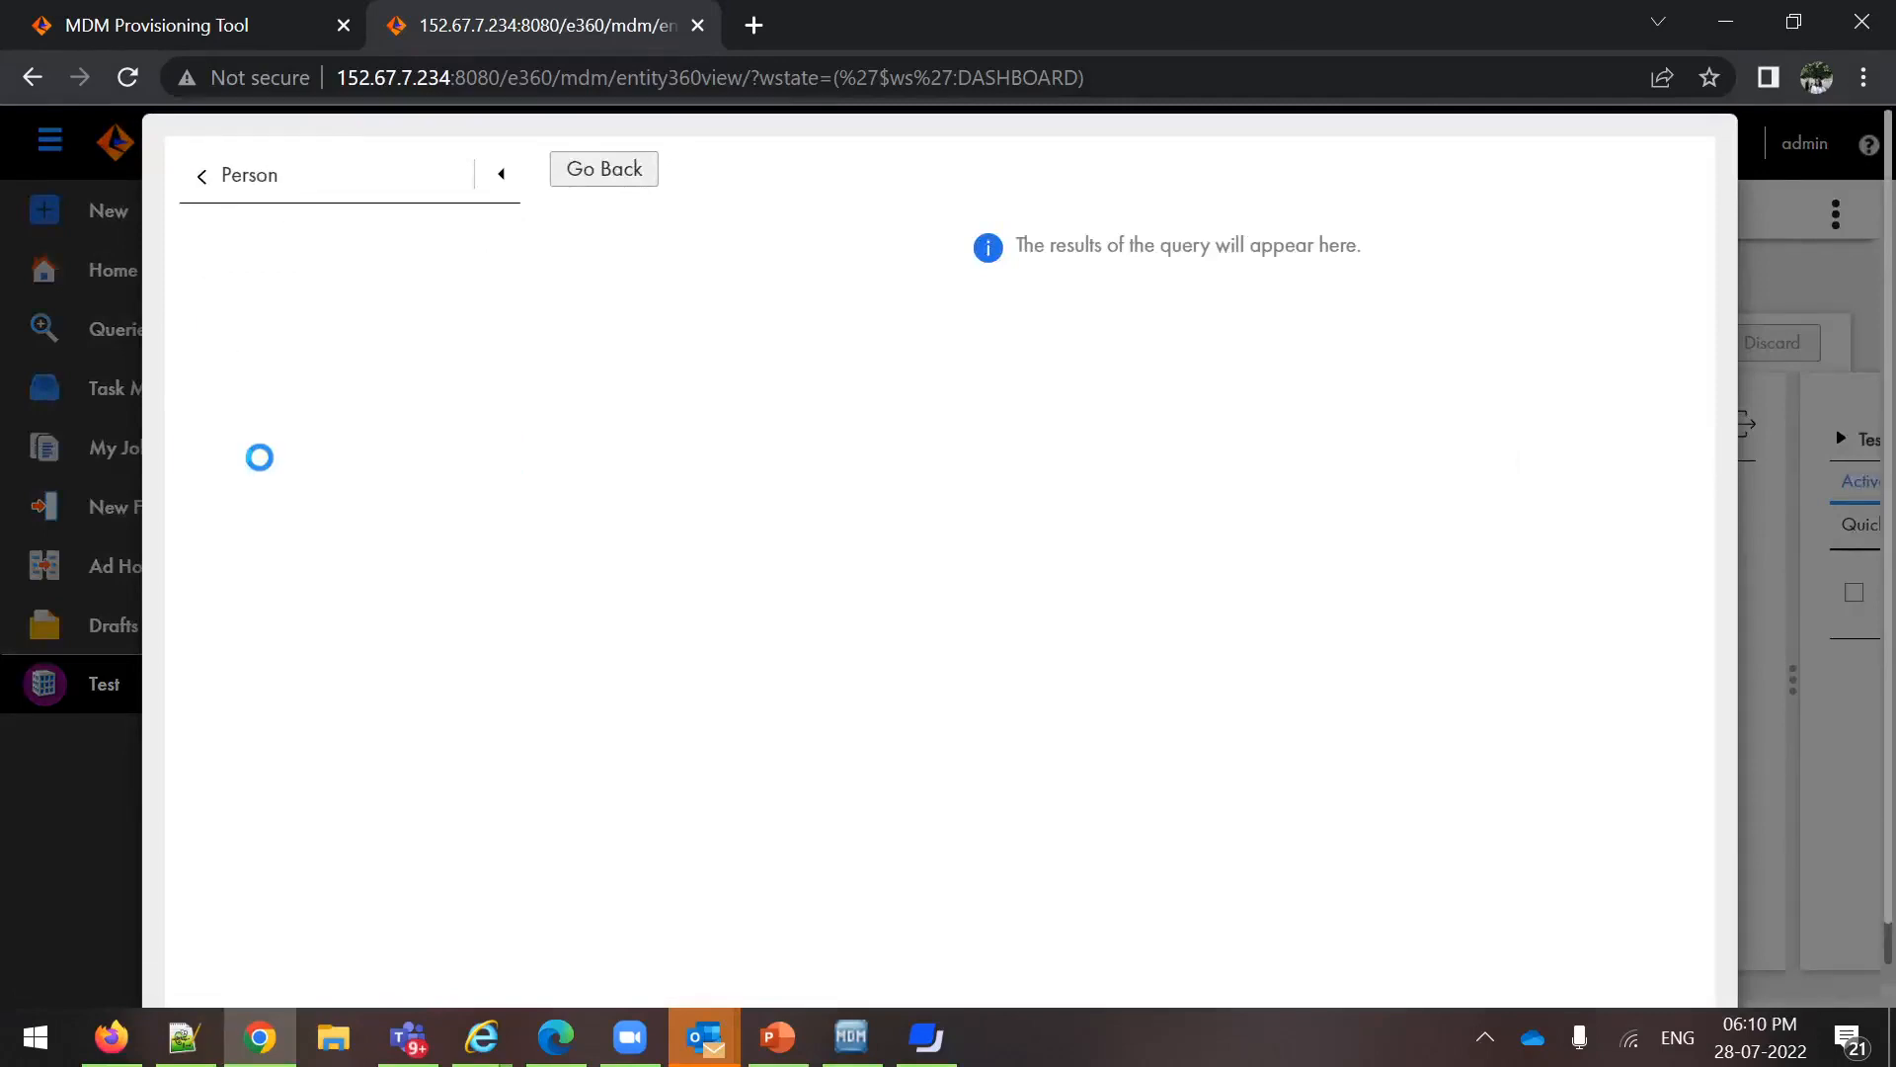
left_click(472, 241)
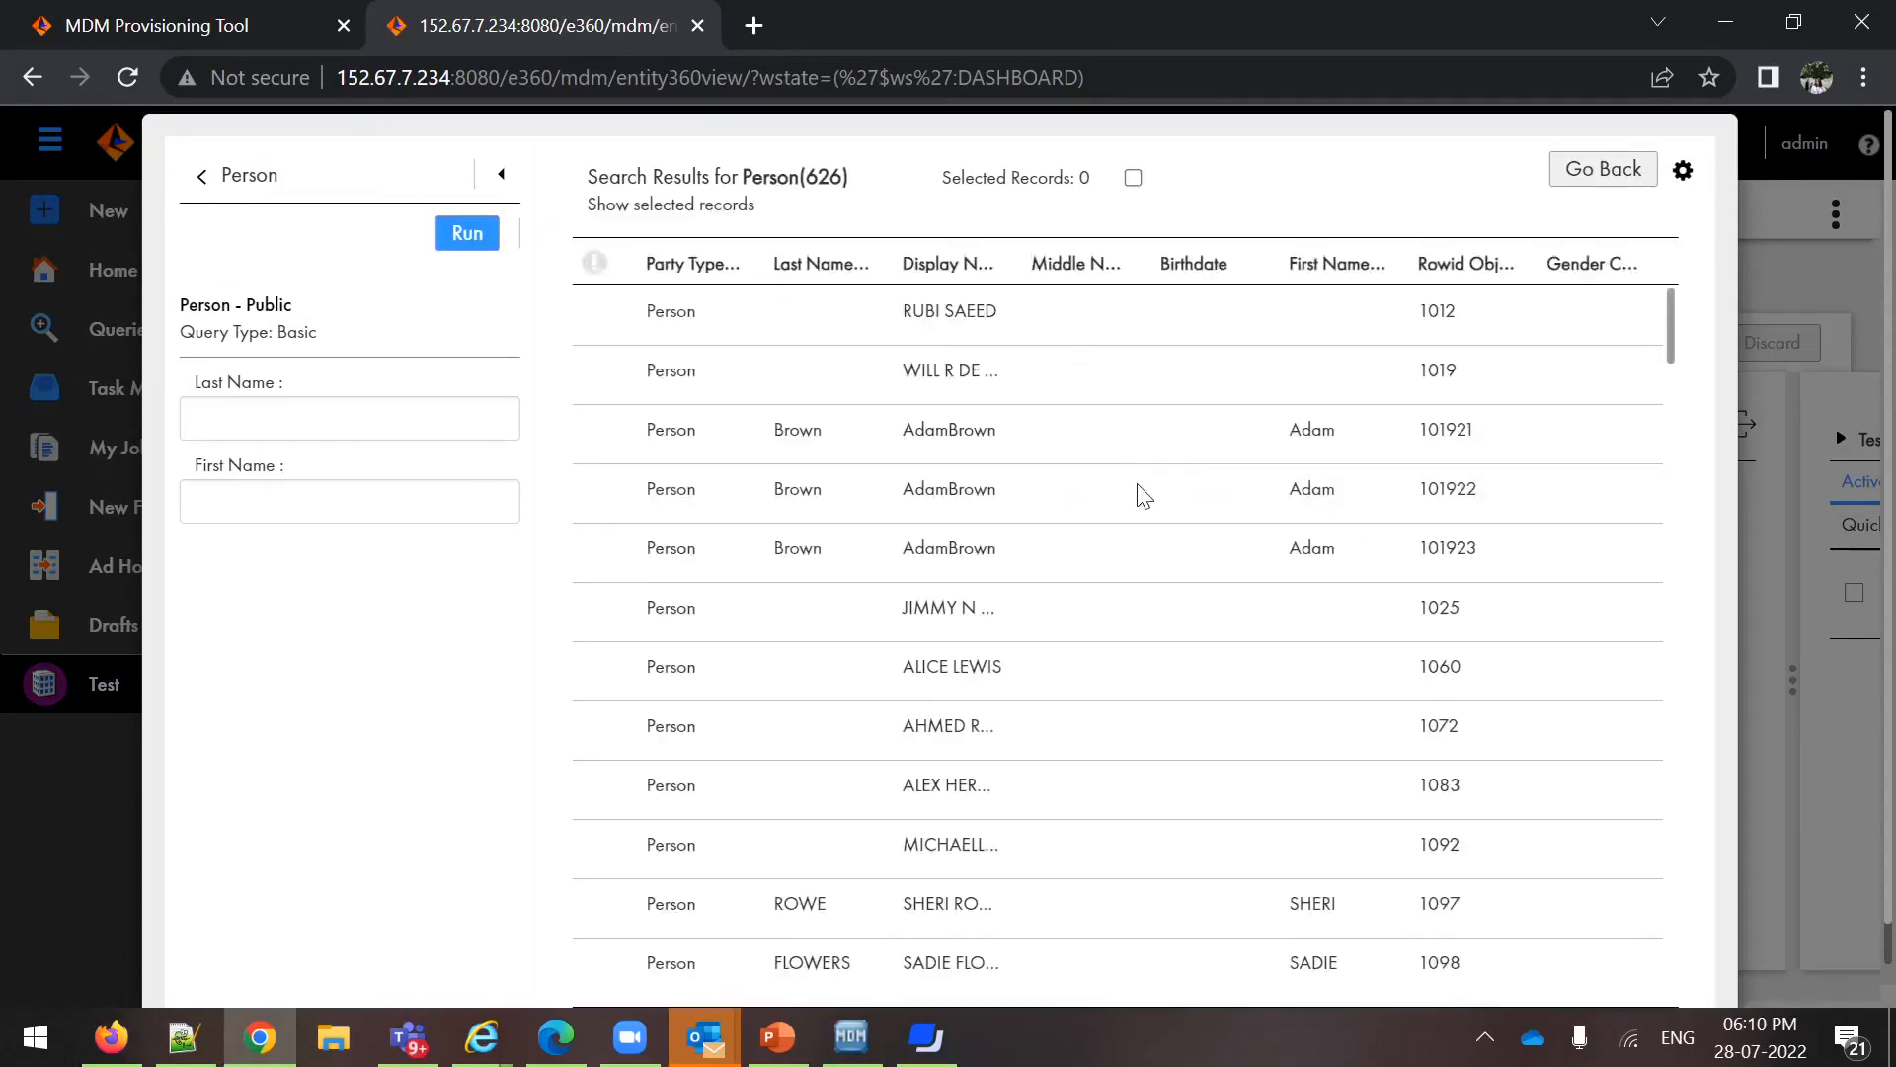
left_click(737, 307)
left_click(1492, 169)
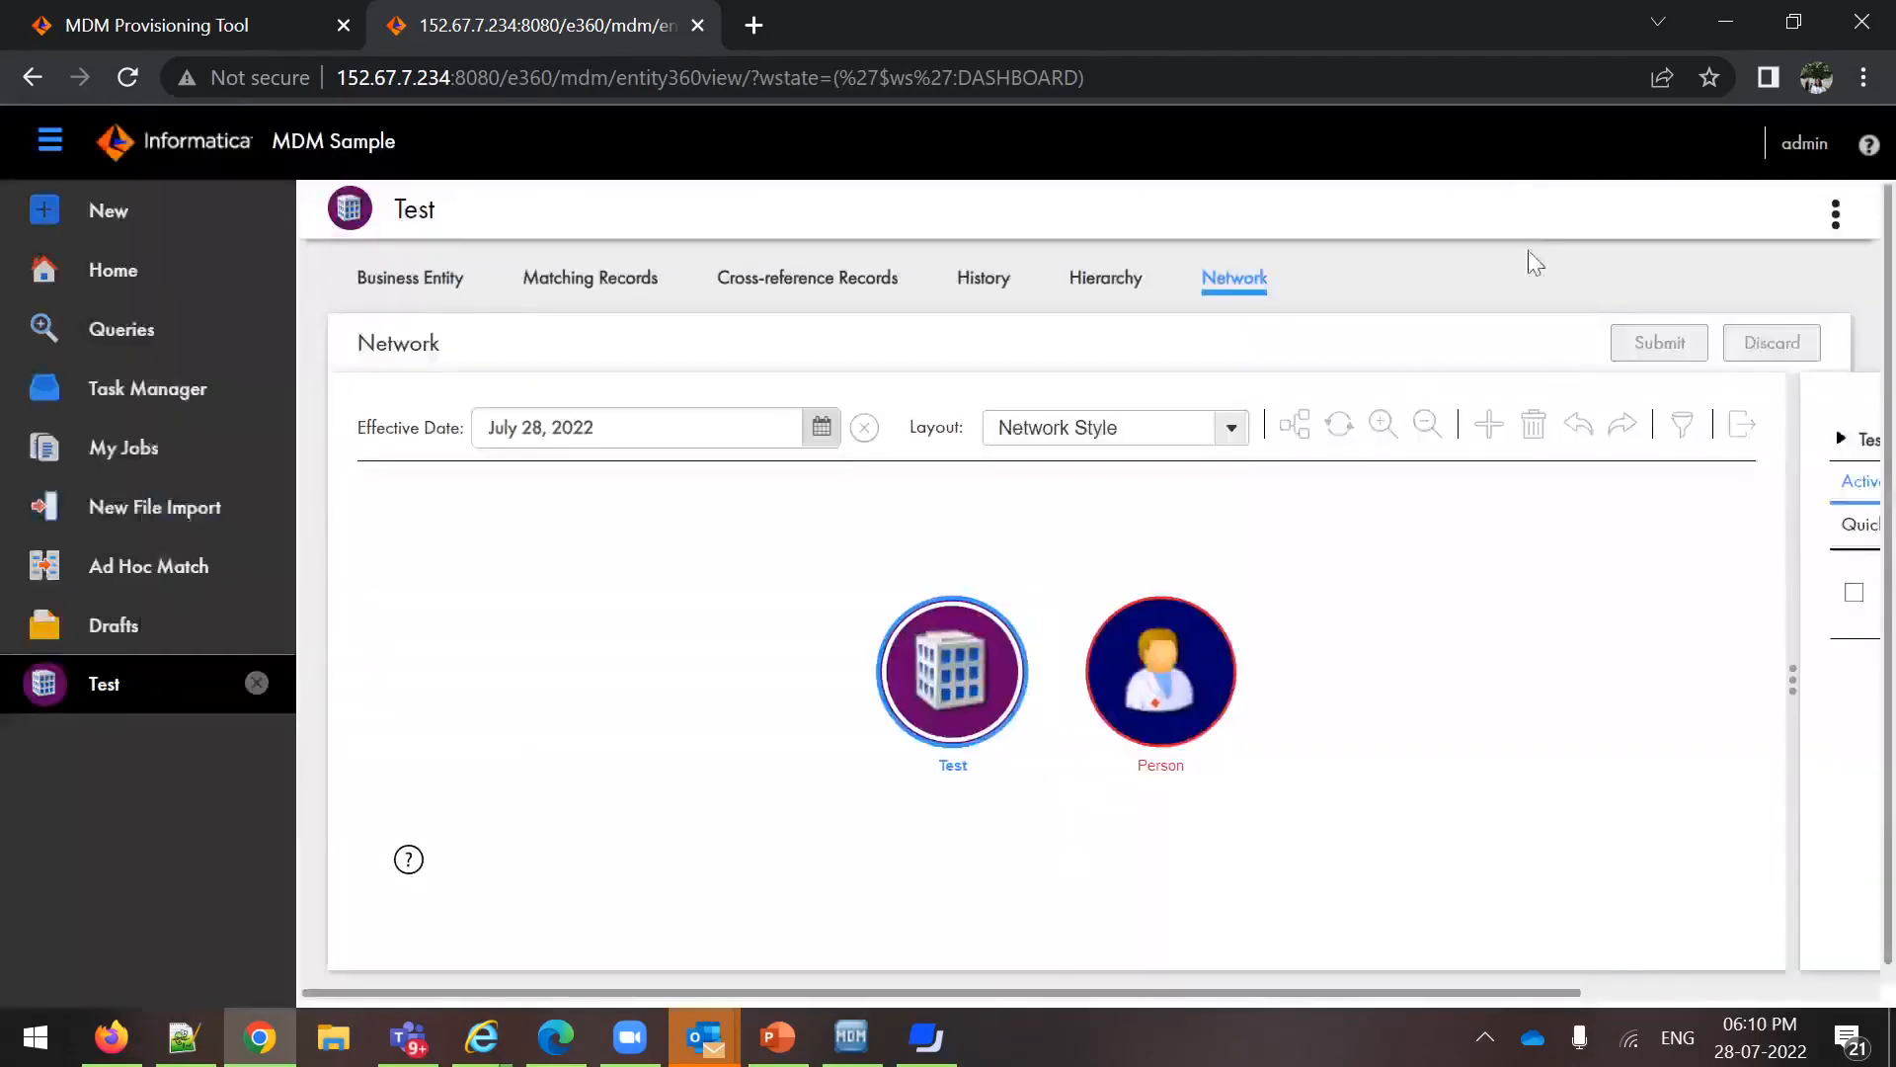
Link the Test organization to the Person record with an employs relationship in the network and apply it
mouse_move(1091, 687)
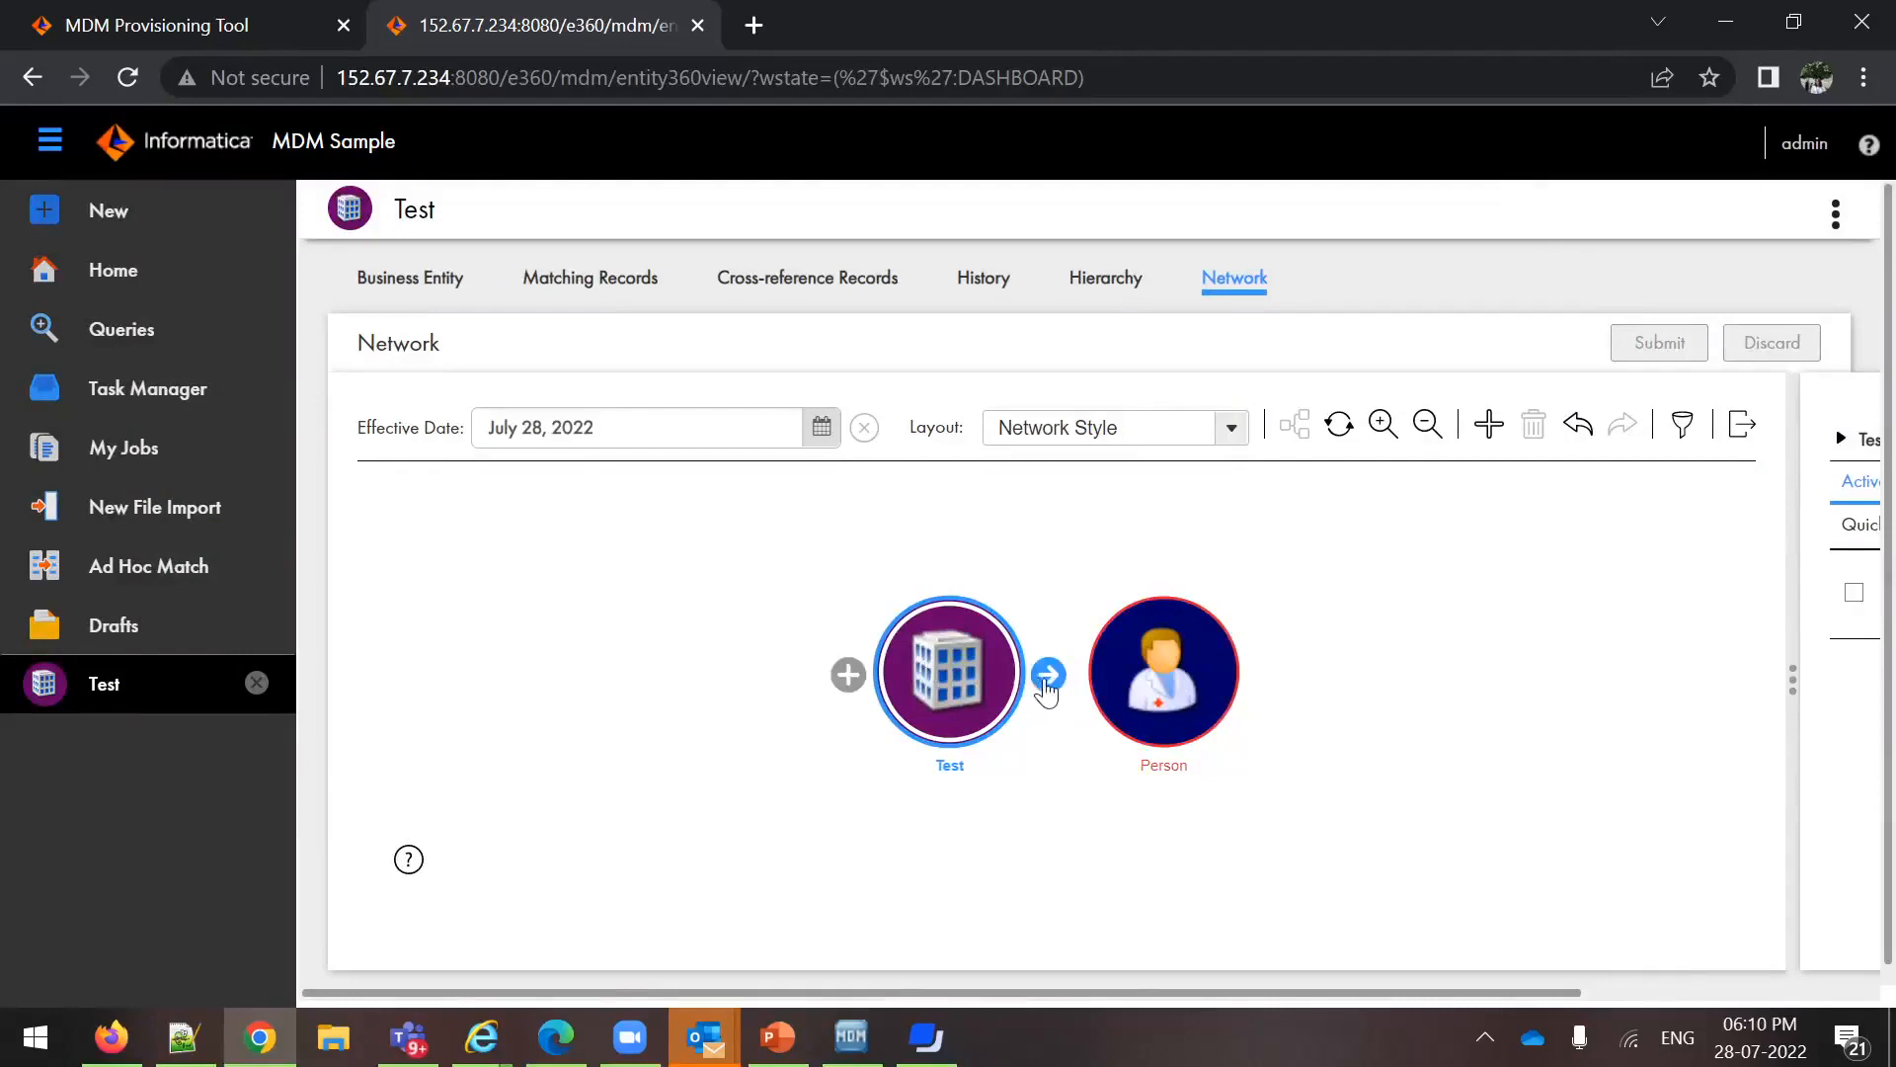
left_click_drag(1045, 684, 1125, 672)
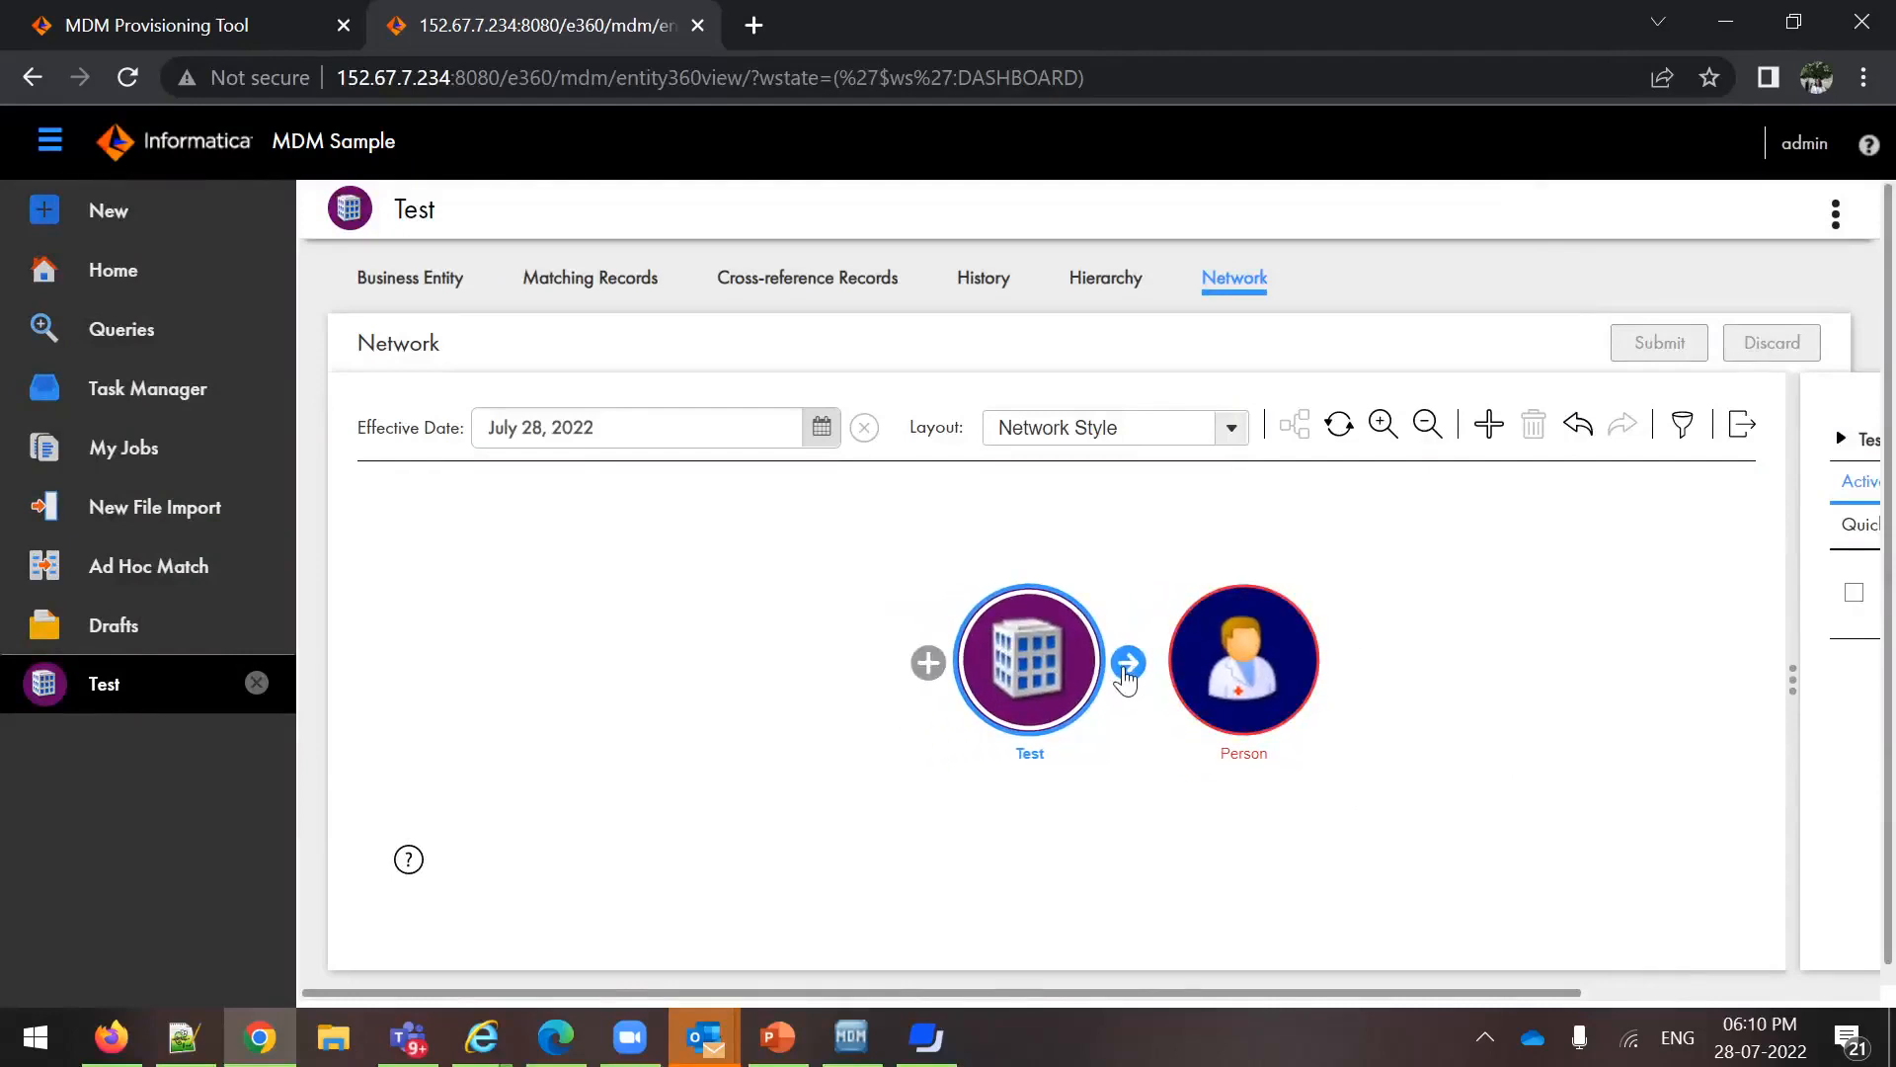
left_click(1201, 681)
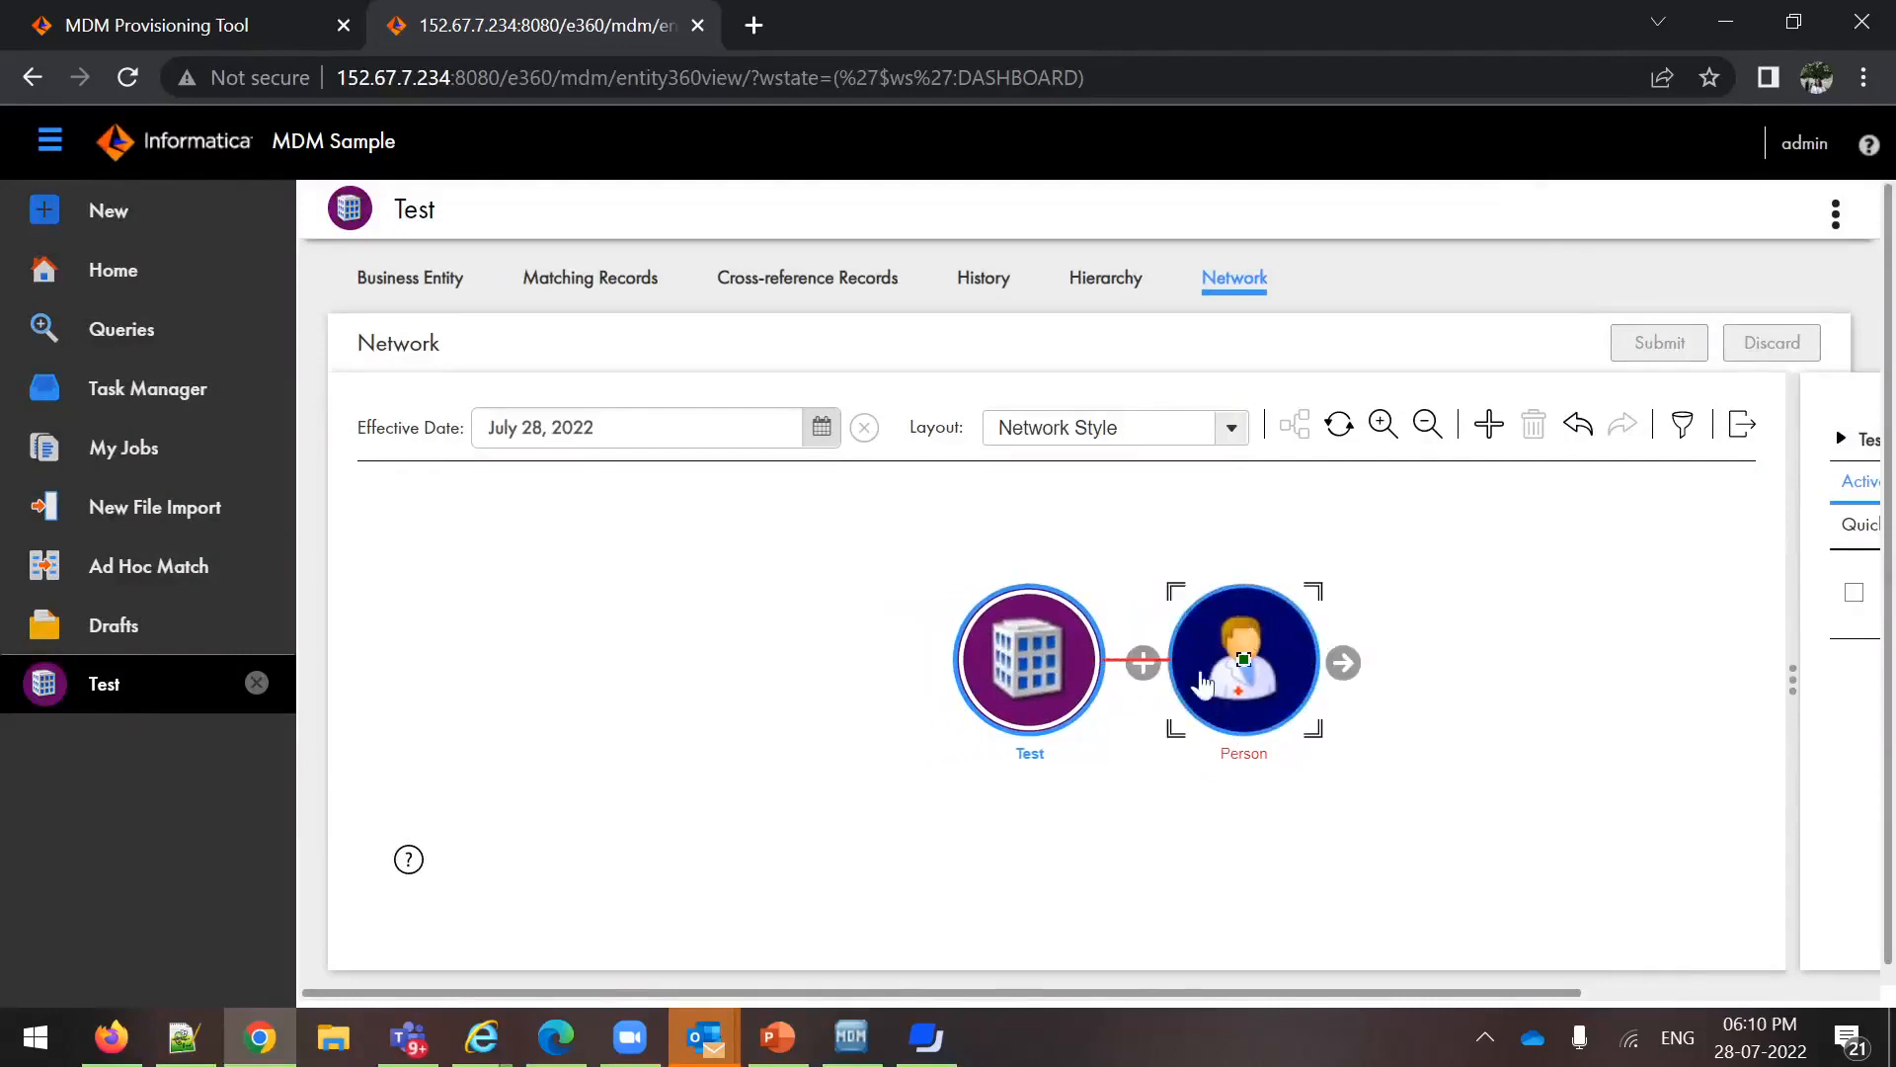
left_click(1214, 654)
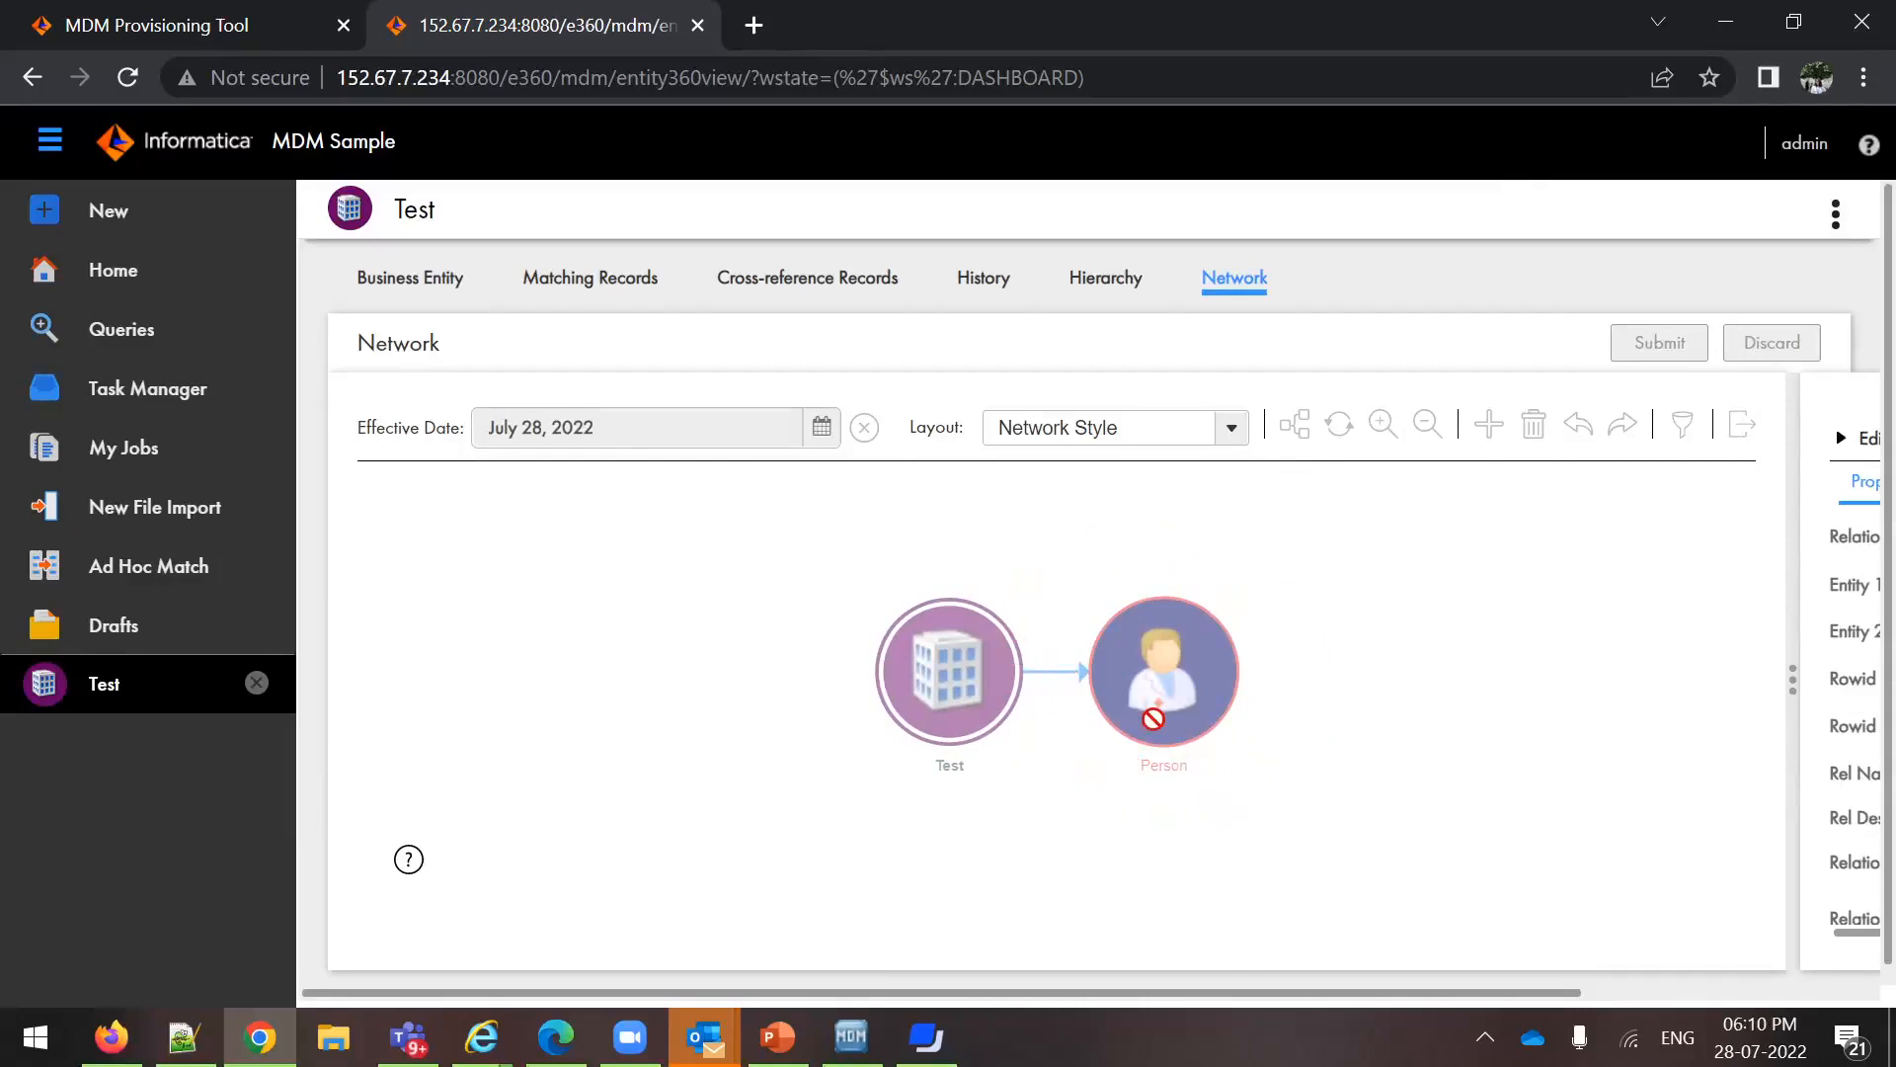
left_click_drag(1243, 992, 1539, 992)
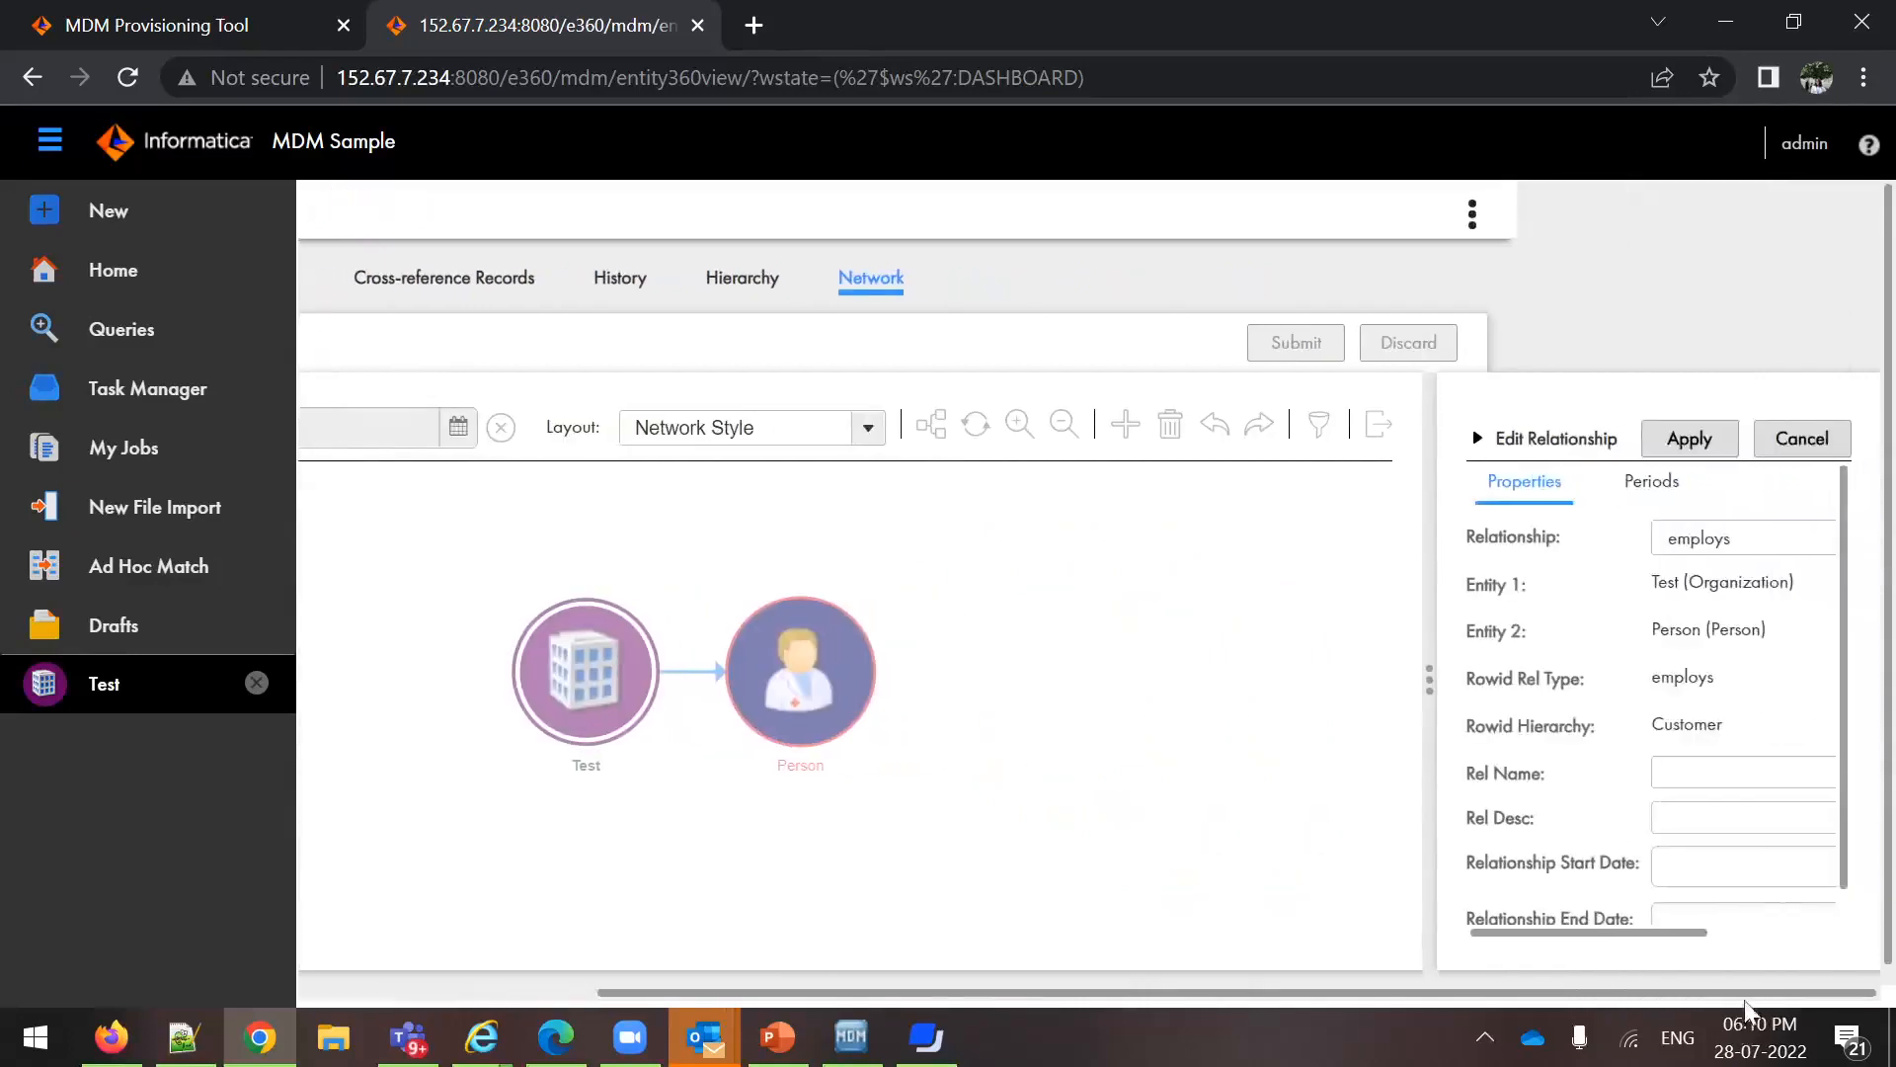
left_click(1692, 441)
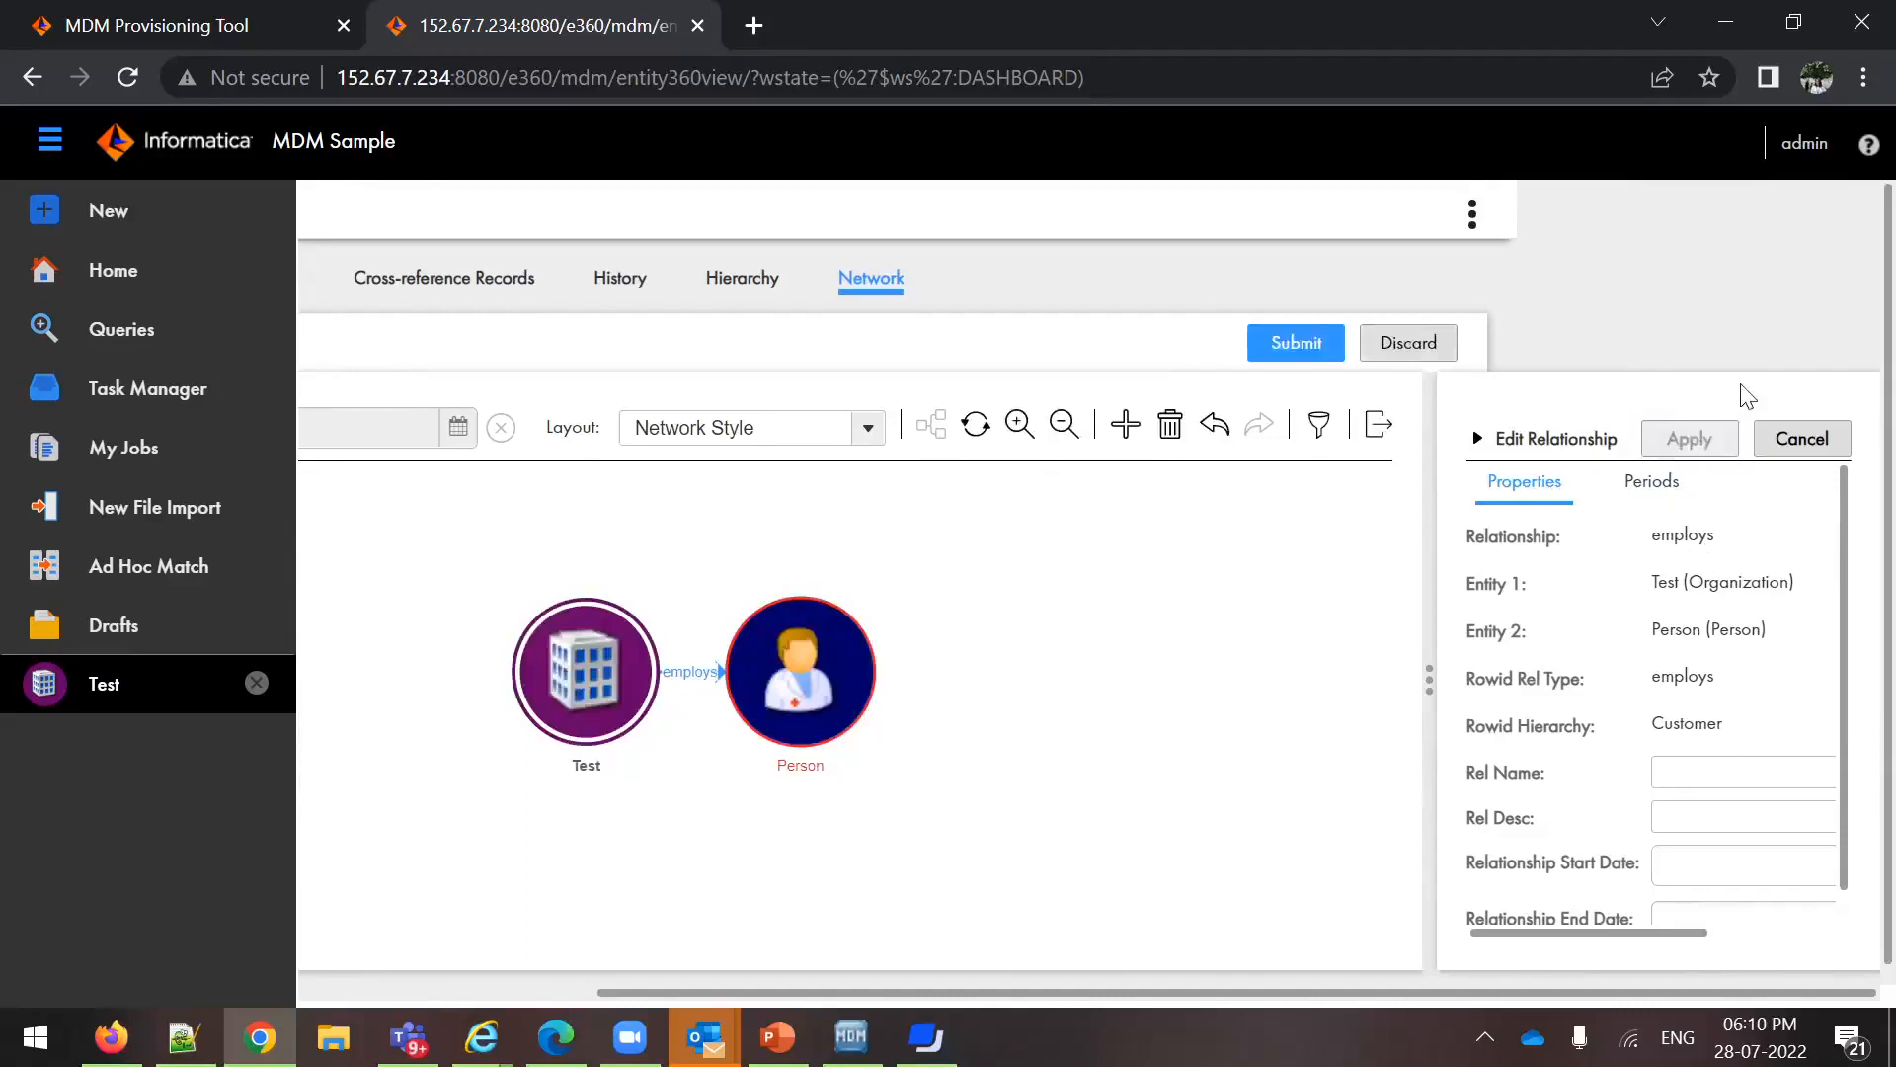
Submit the added employs relationship and accept the network change summary
scroll(1728, 484, "down", 1)
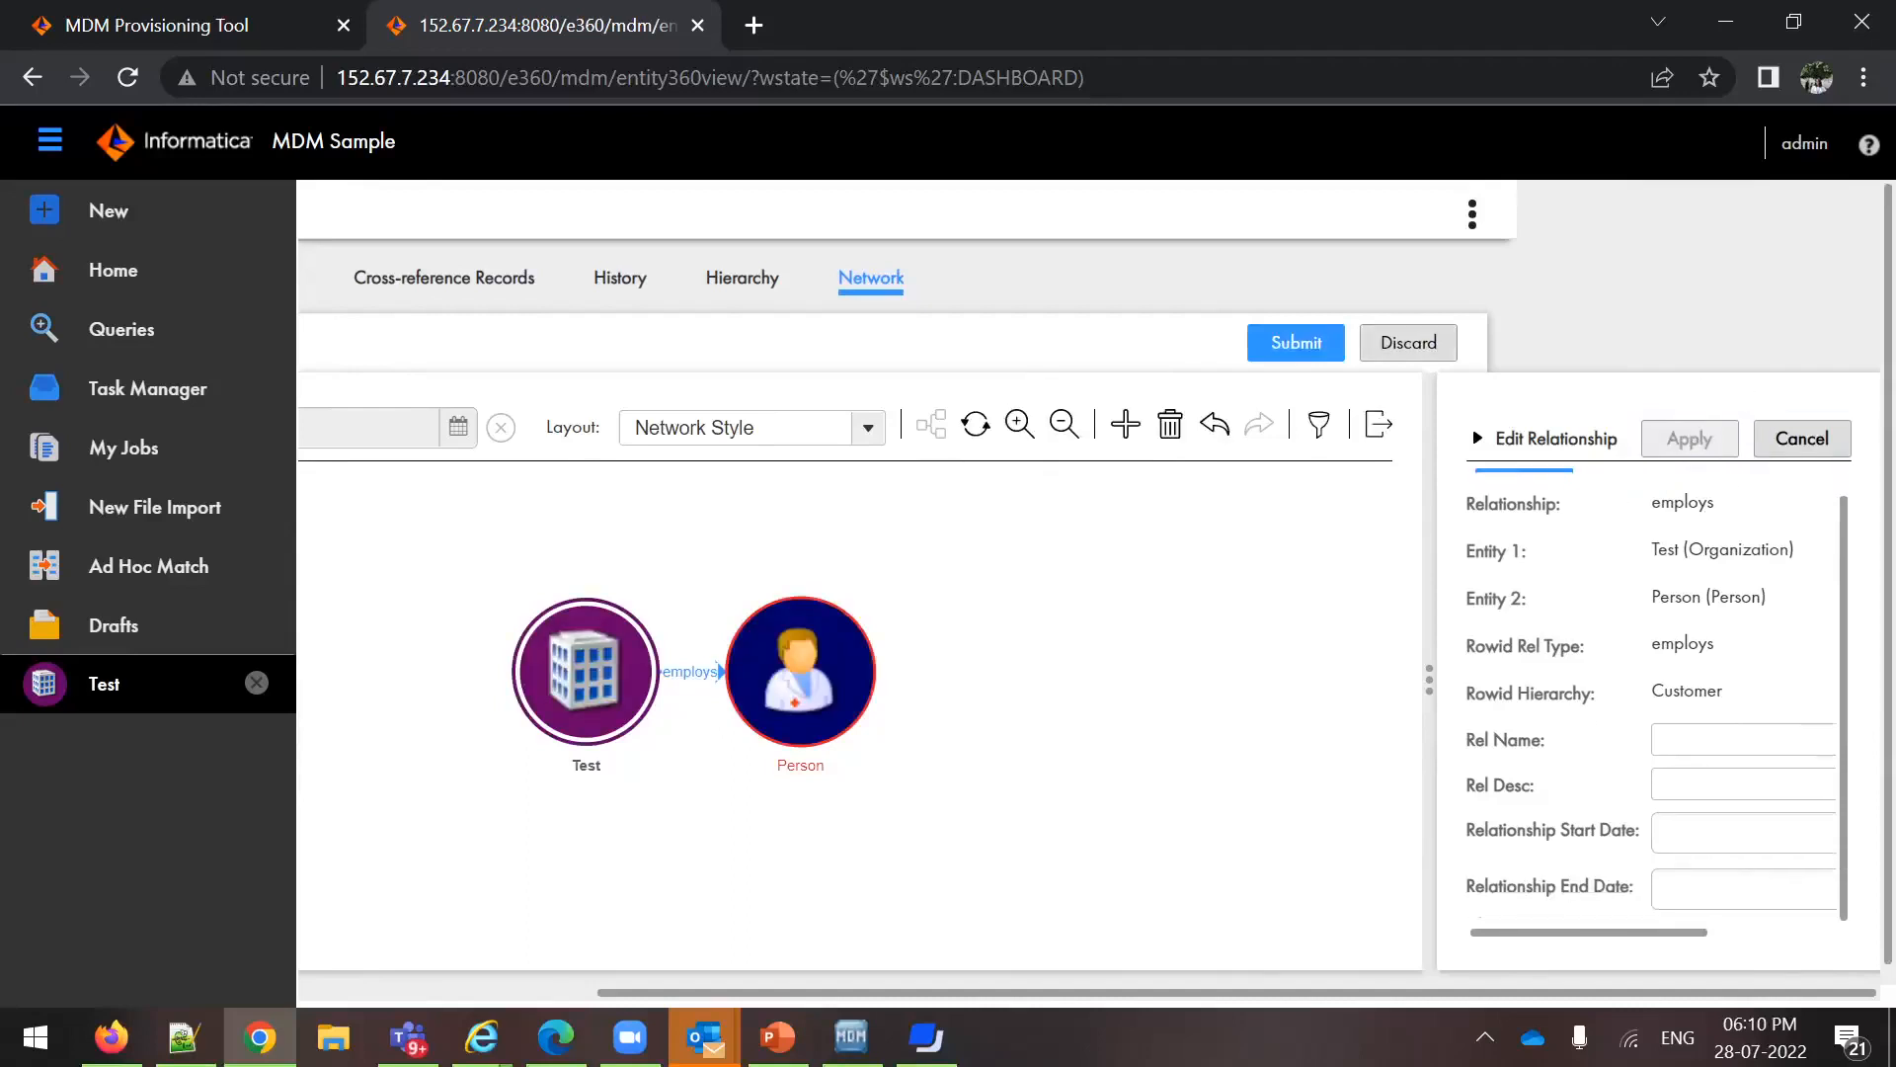
scroll(1738, 593, "up", 1)
left_click(1300, 346)
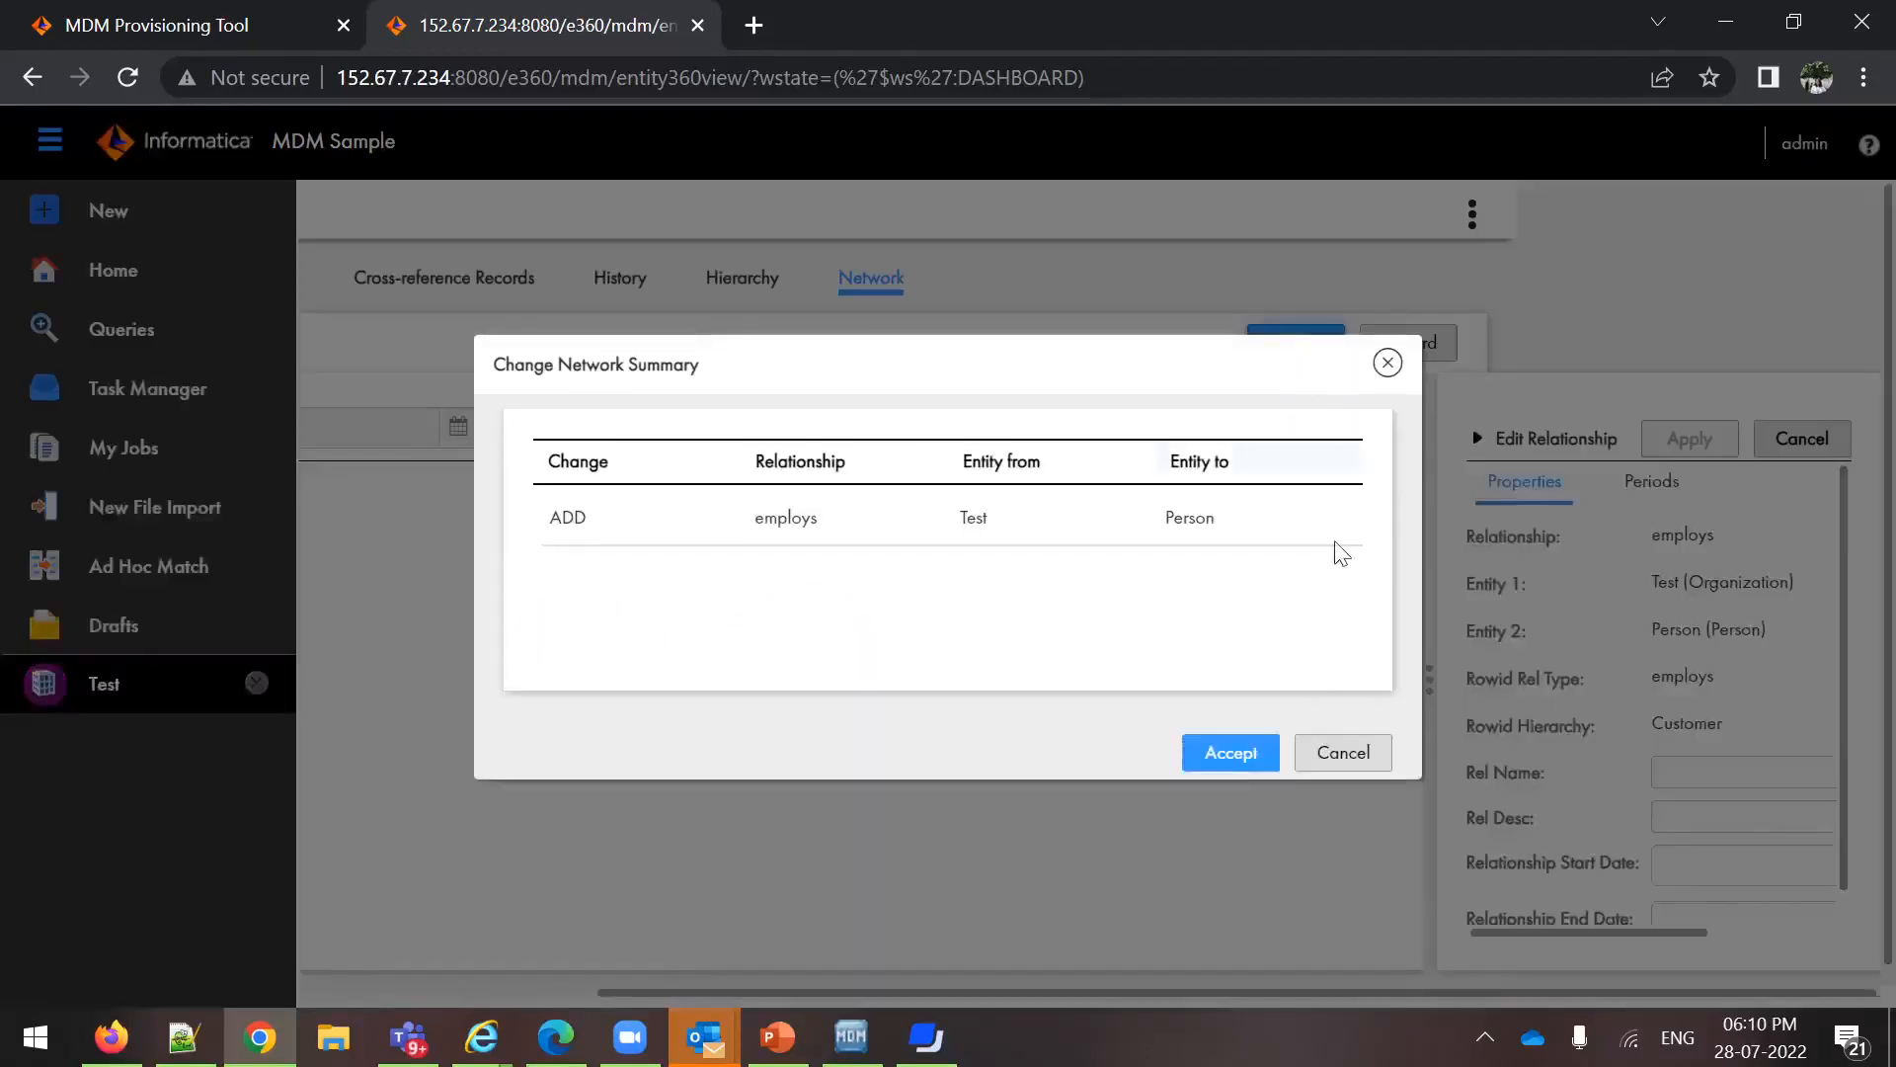
left_click(1231, 756)
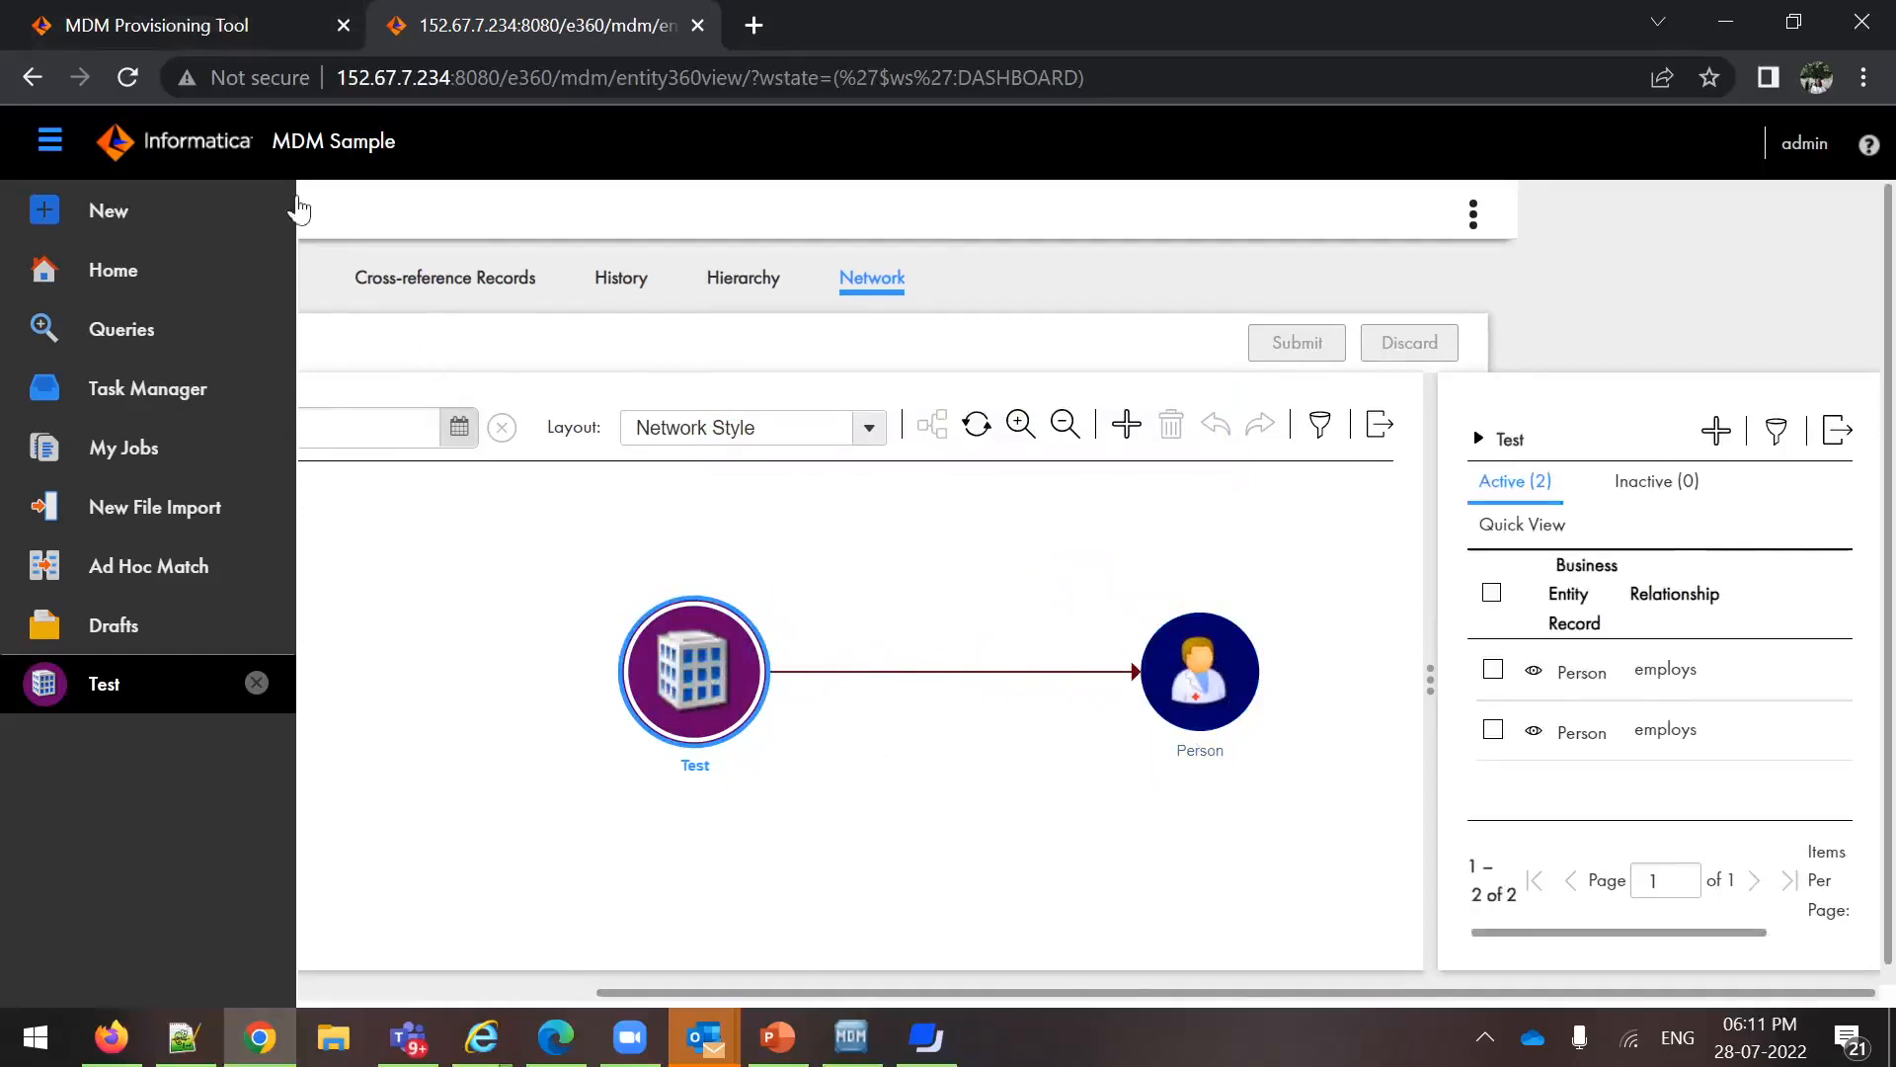
Switch to the MDM Provisioning Tool, log in with the account password and dismiss the browser's password prompts
left_click(252, 22)
type("•••")
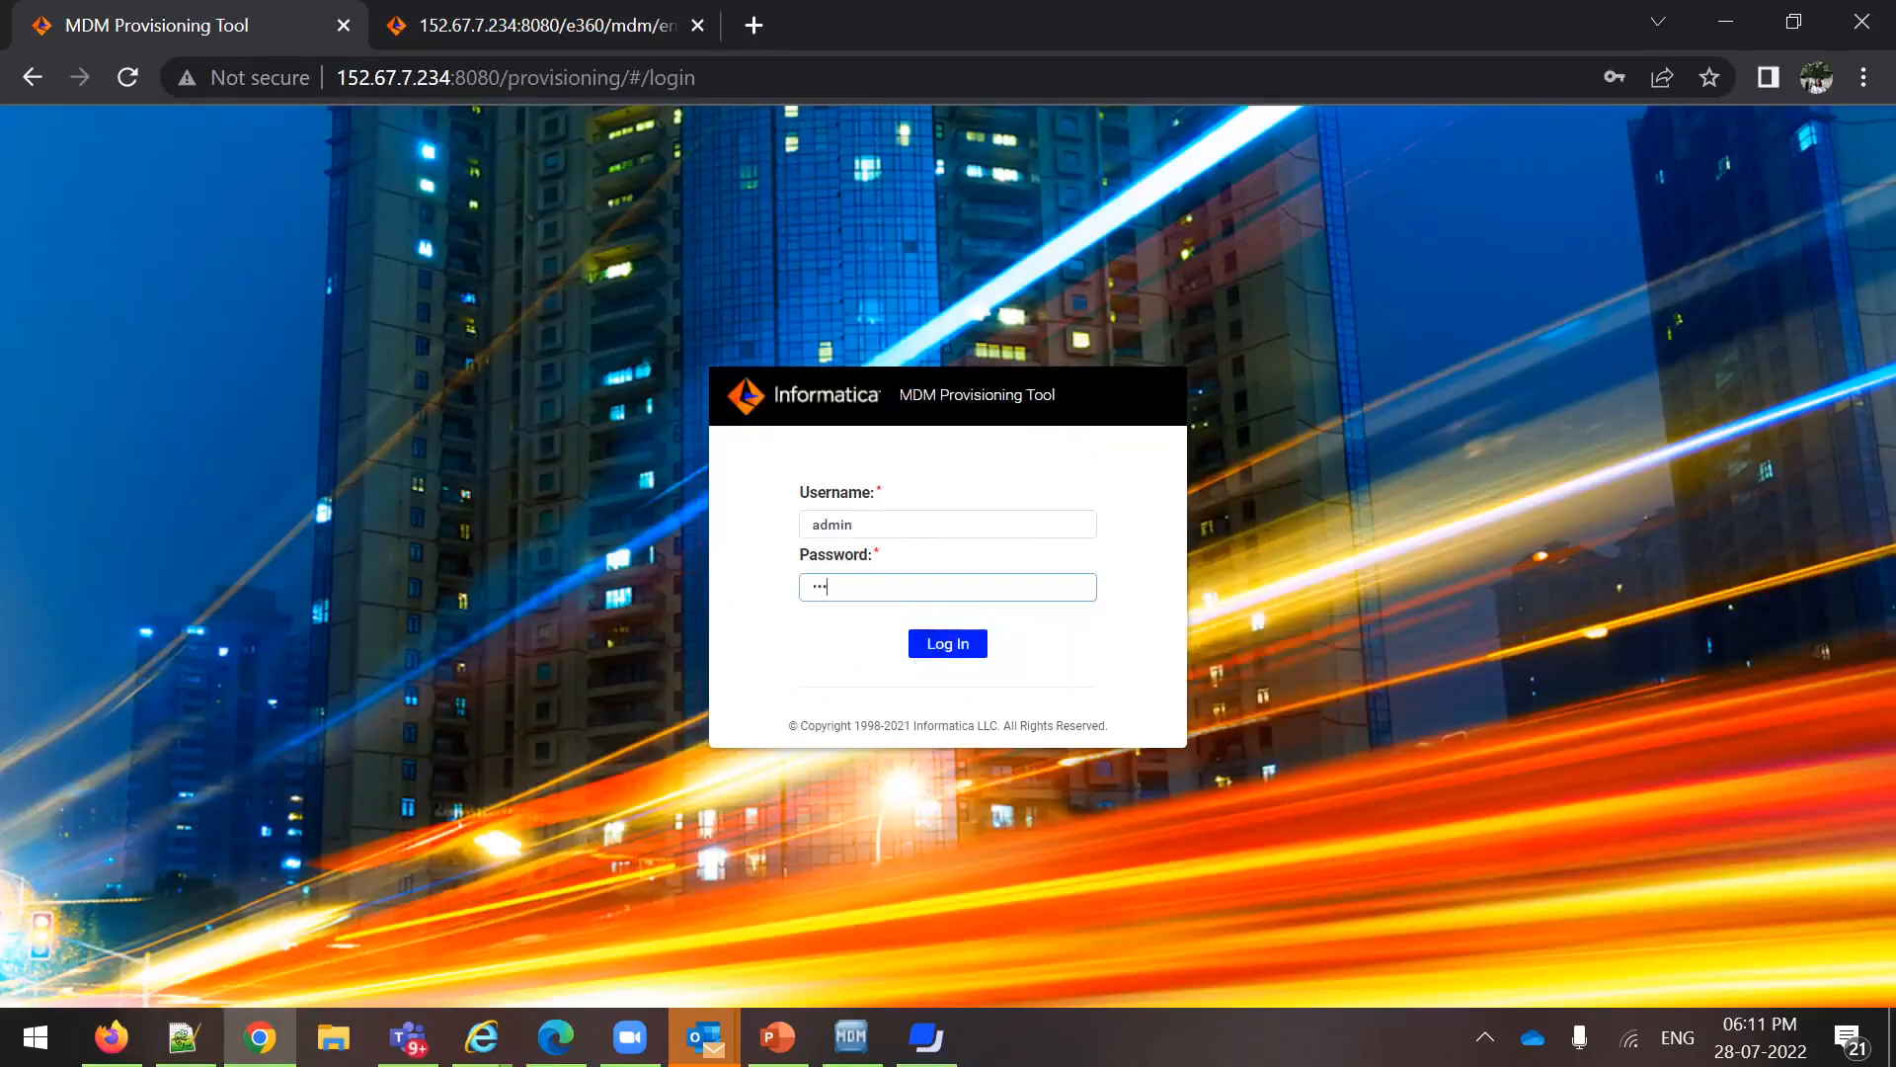
type("••")
left_click(954, 645)
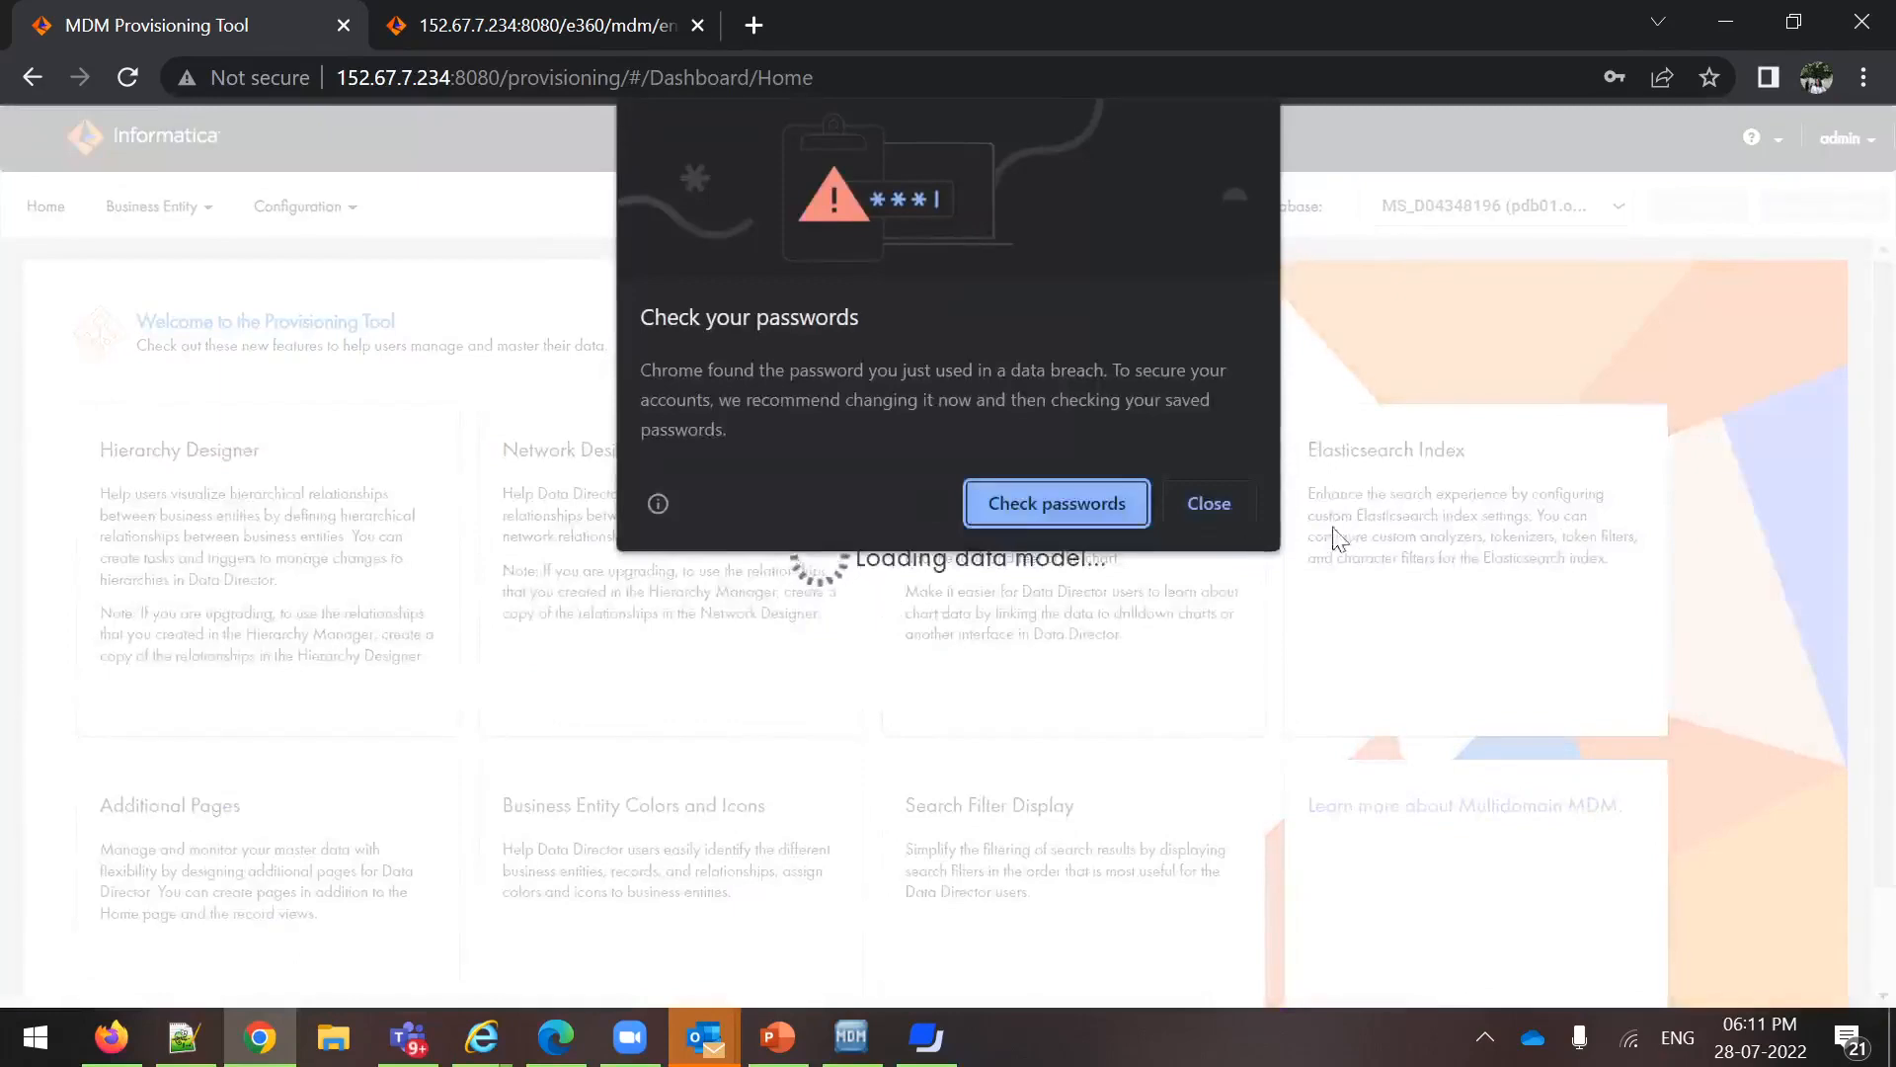
left_click(1213, 501)
left_click(1714, 569)
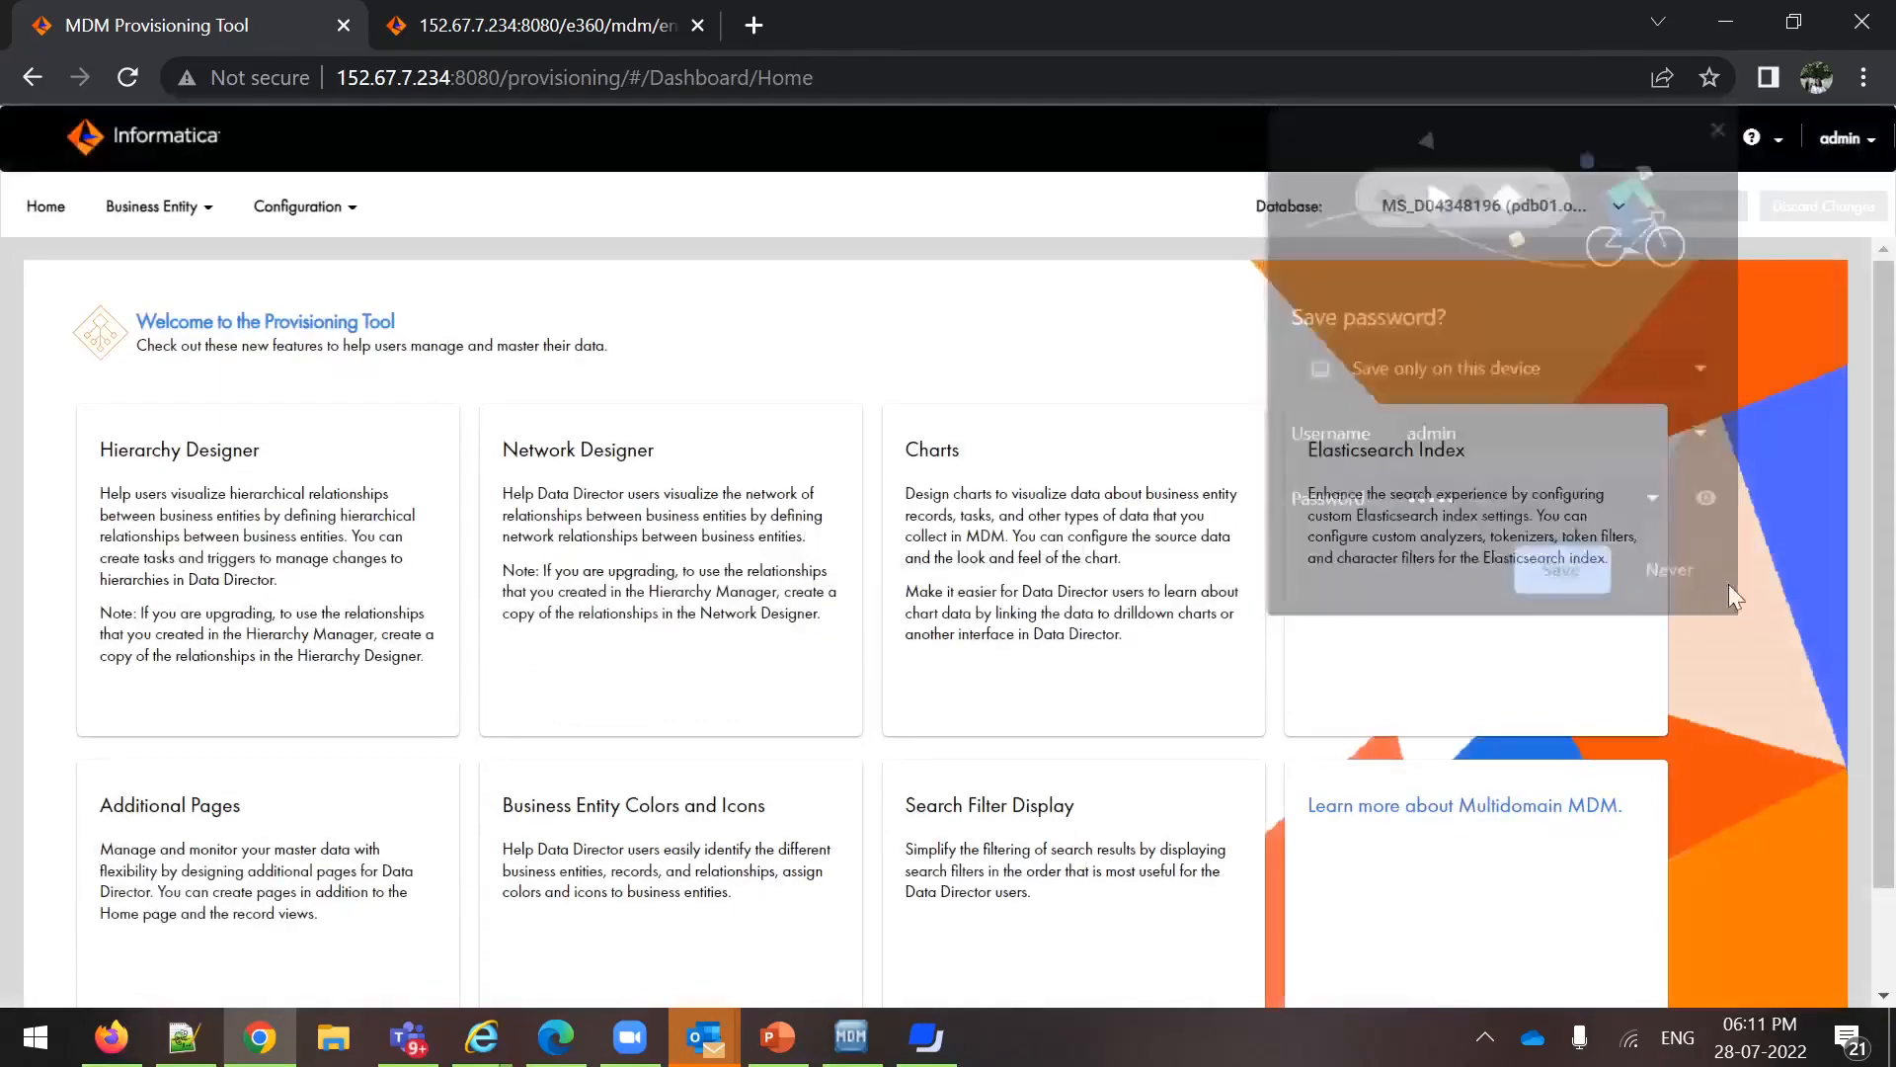
Open the Employs network relationship's properties in Modeling and compare its line color with the Test network in Data Director
left_click(151, 206)
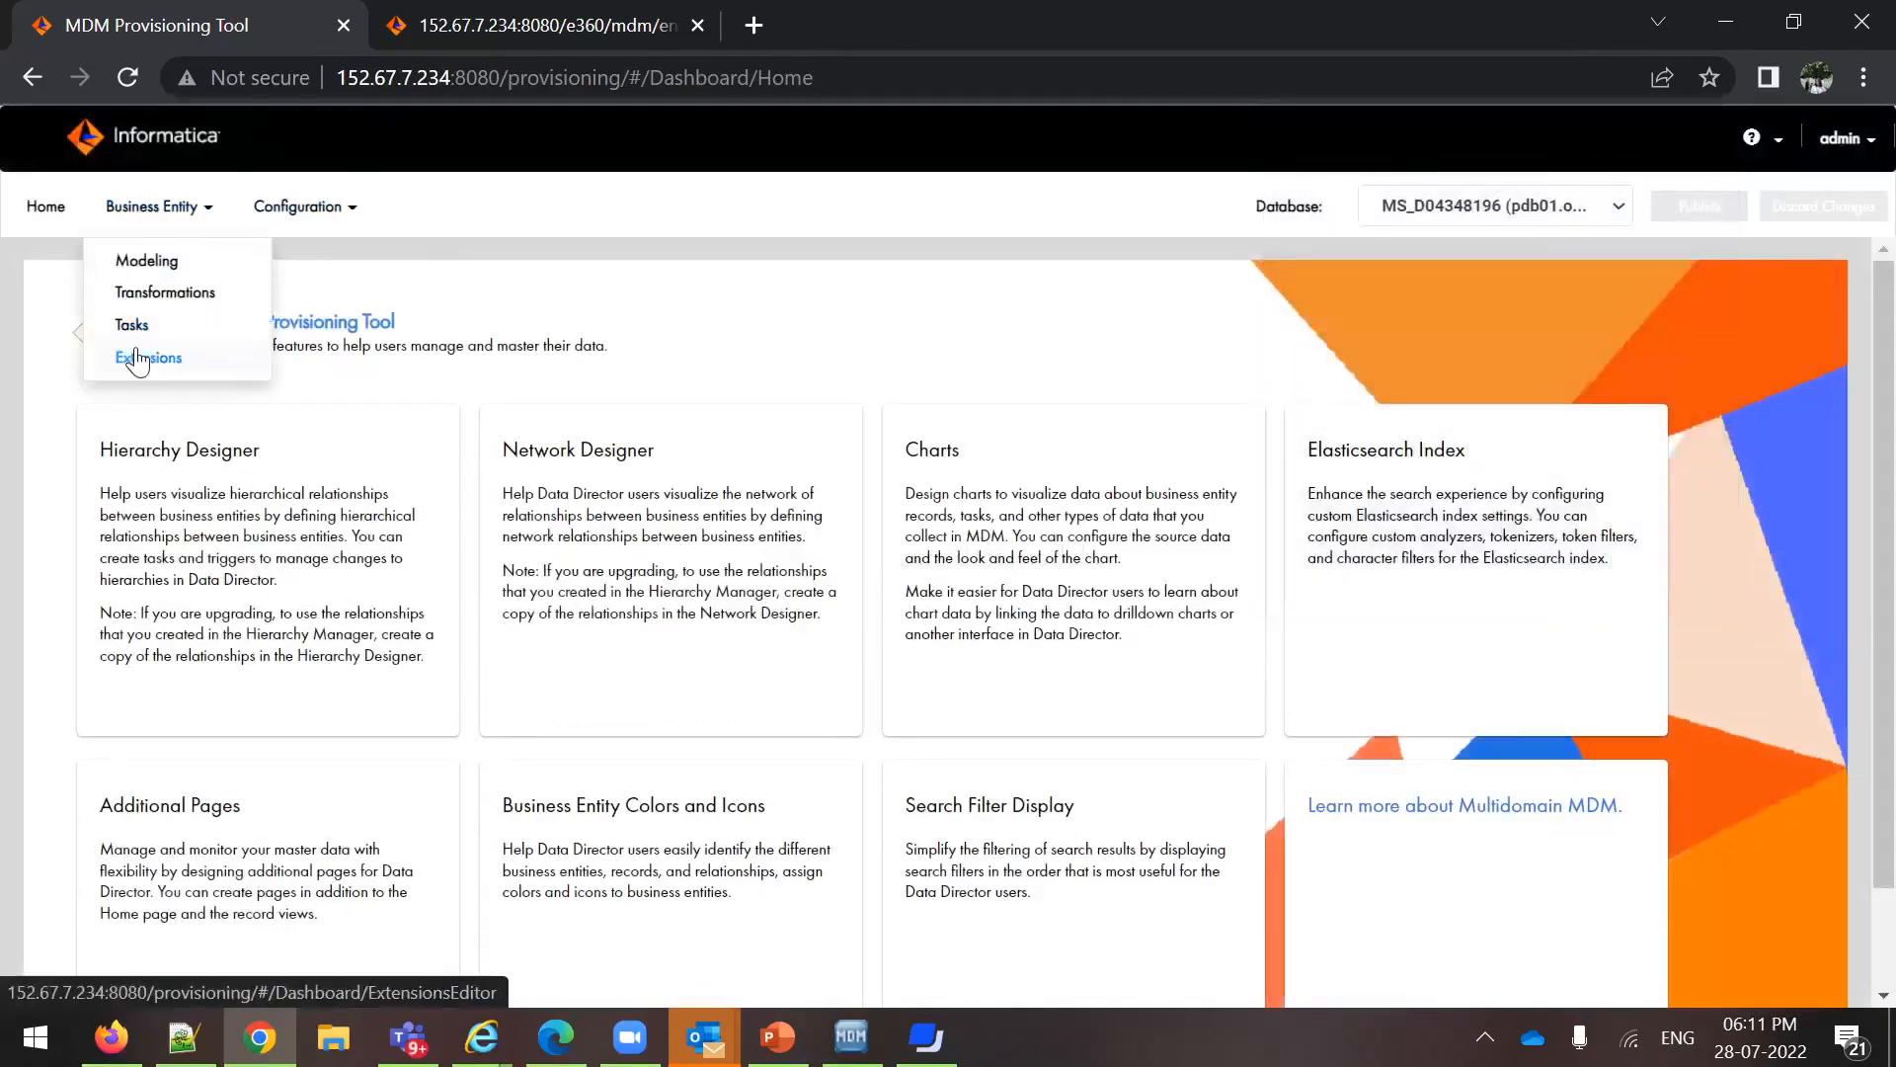
left_click(139, 260)
left_click(145, 405)
left_click(148, 553)
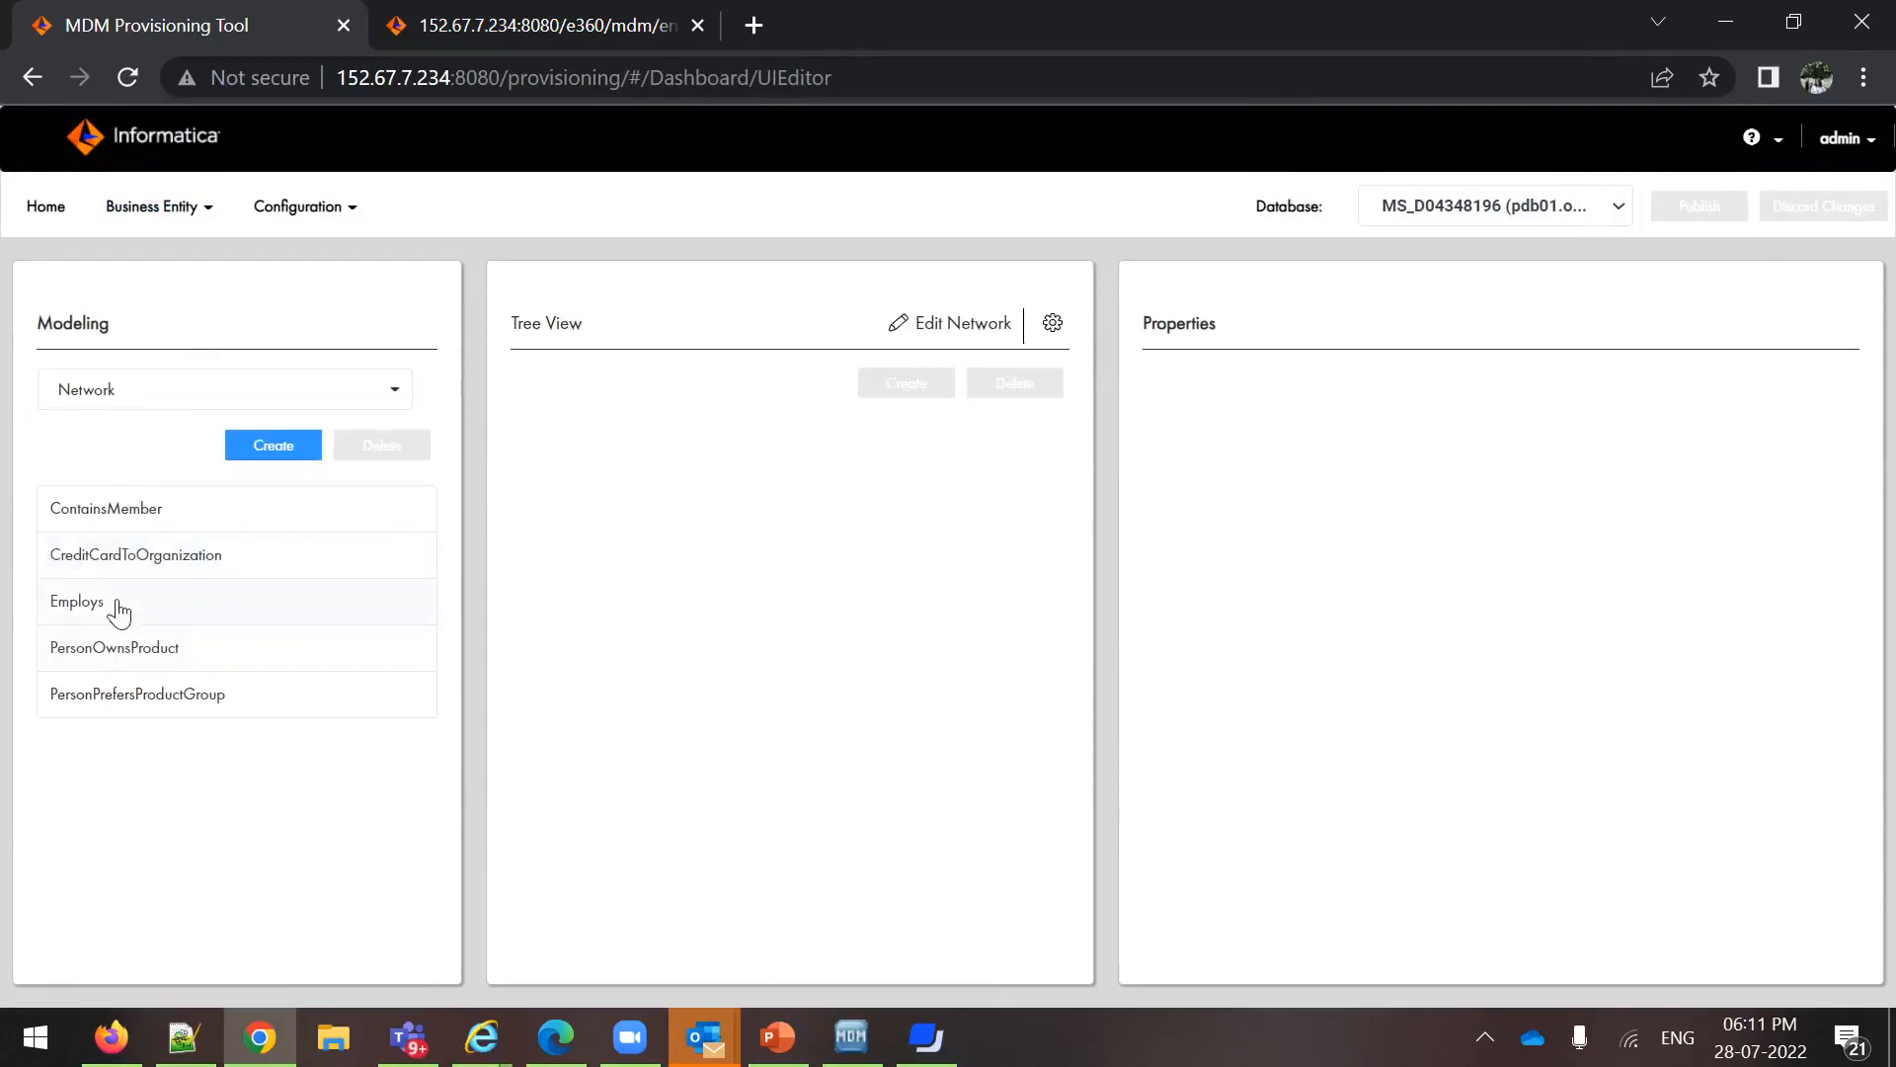
left_click(398, 602)
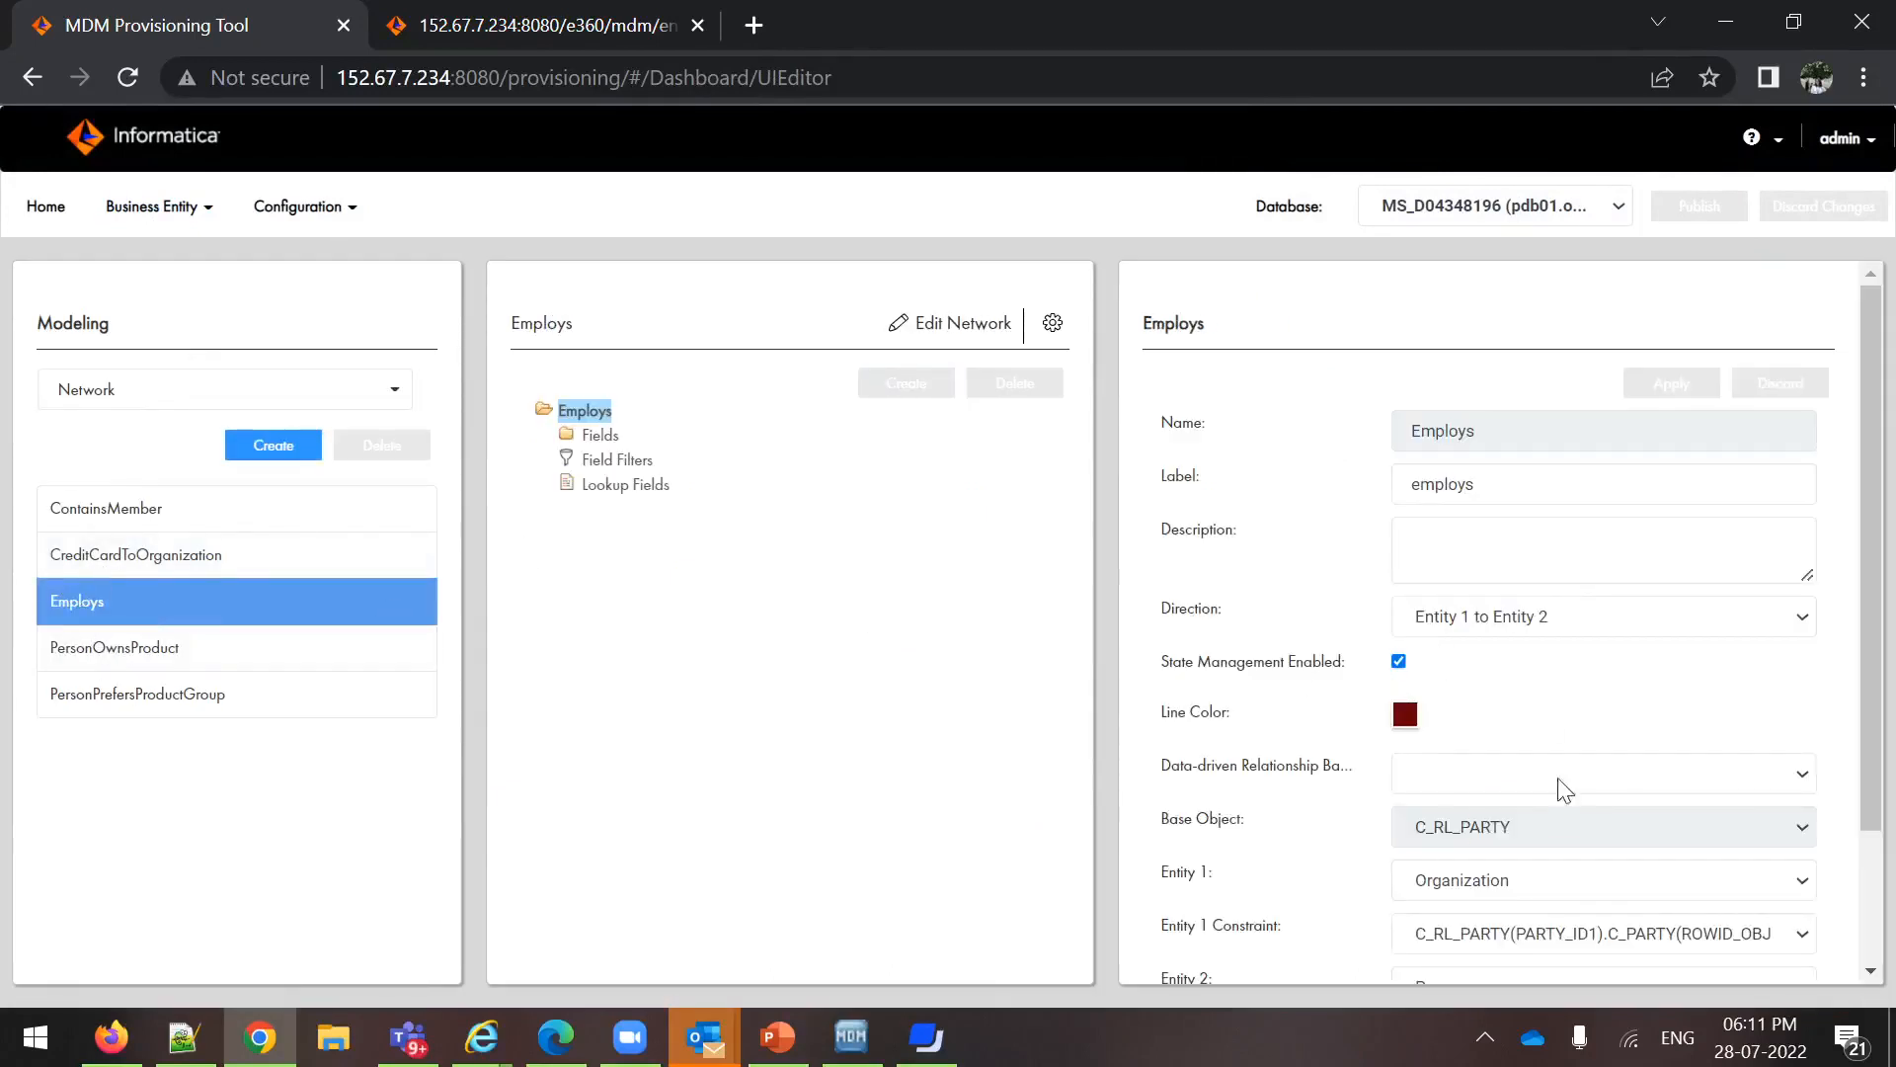
left_click(453, 14)
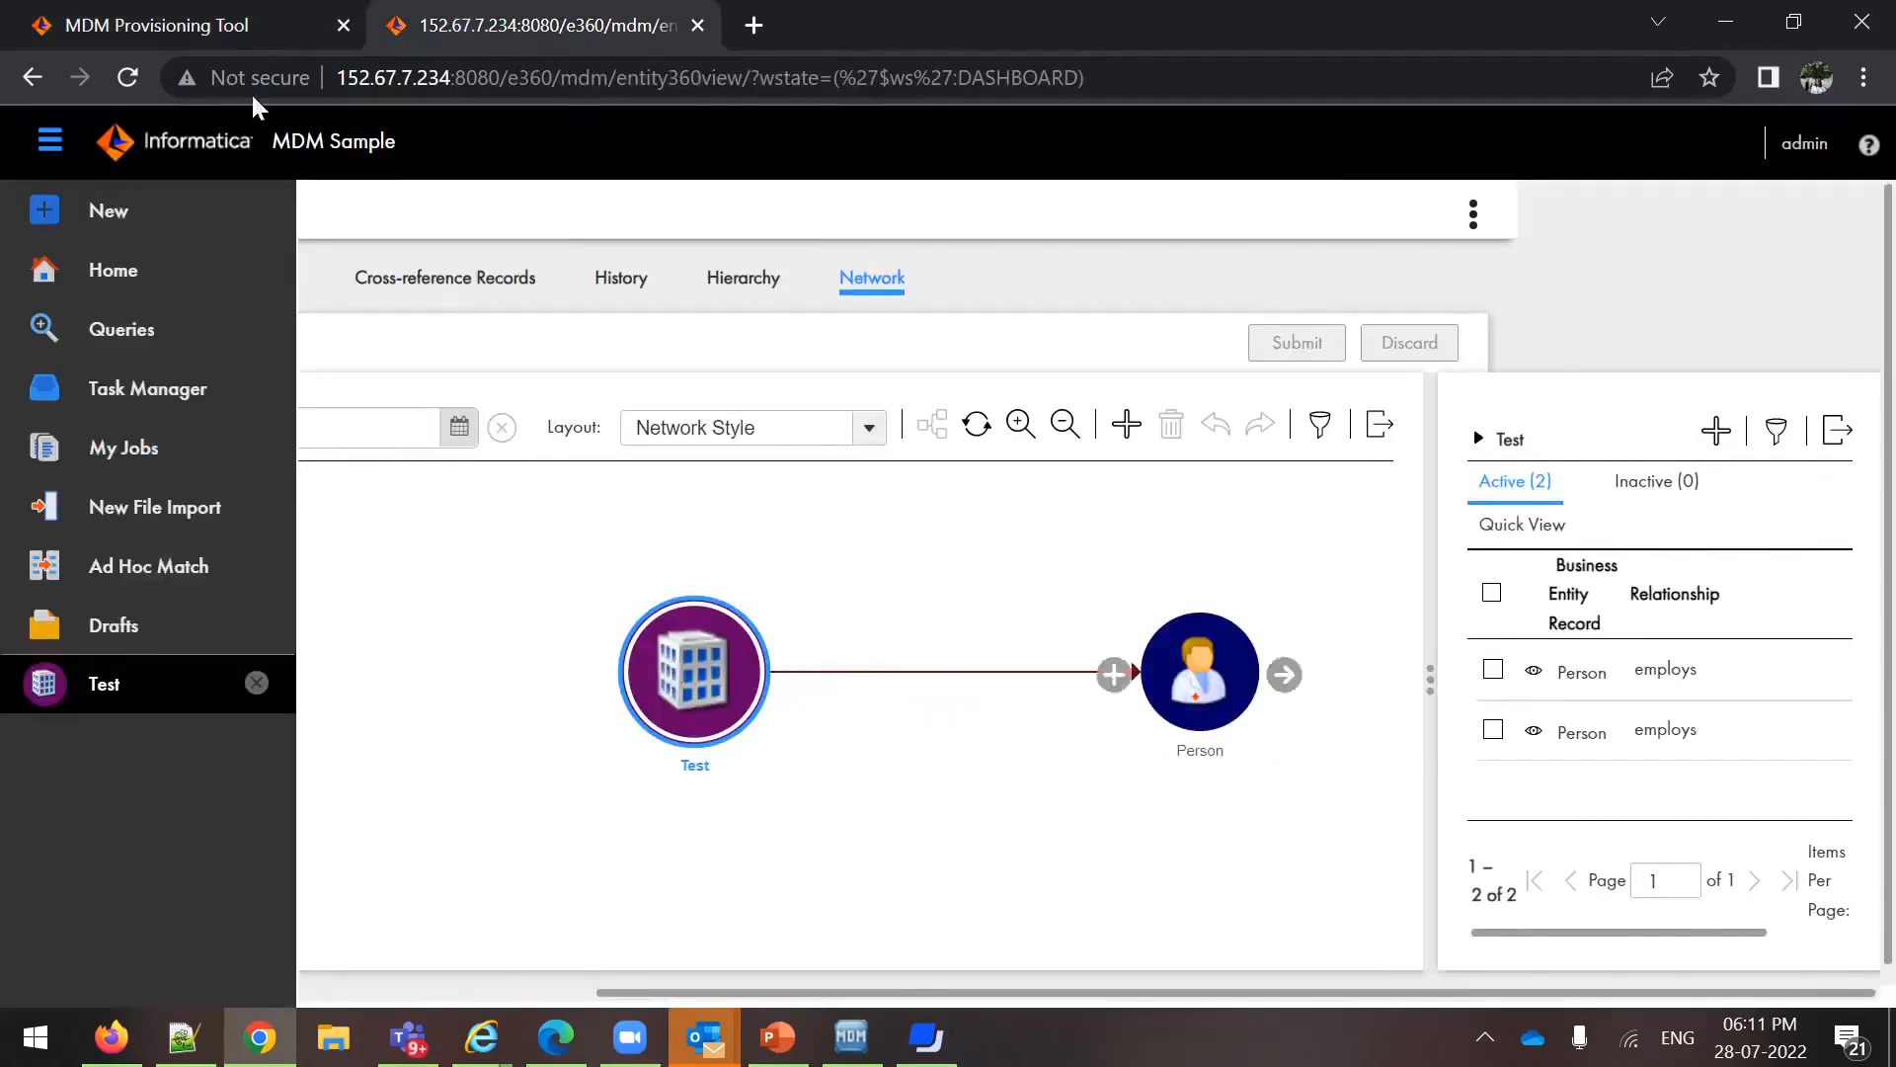
Return to the Provisioning Tool, open the Person business entity and compare its color and icon with Data Director's network
left_click(174, 16)
left_click(74, 390)
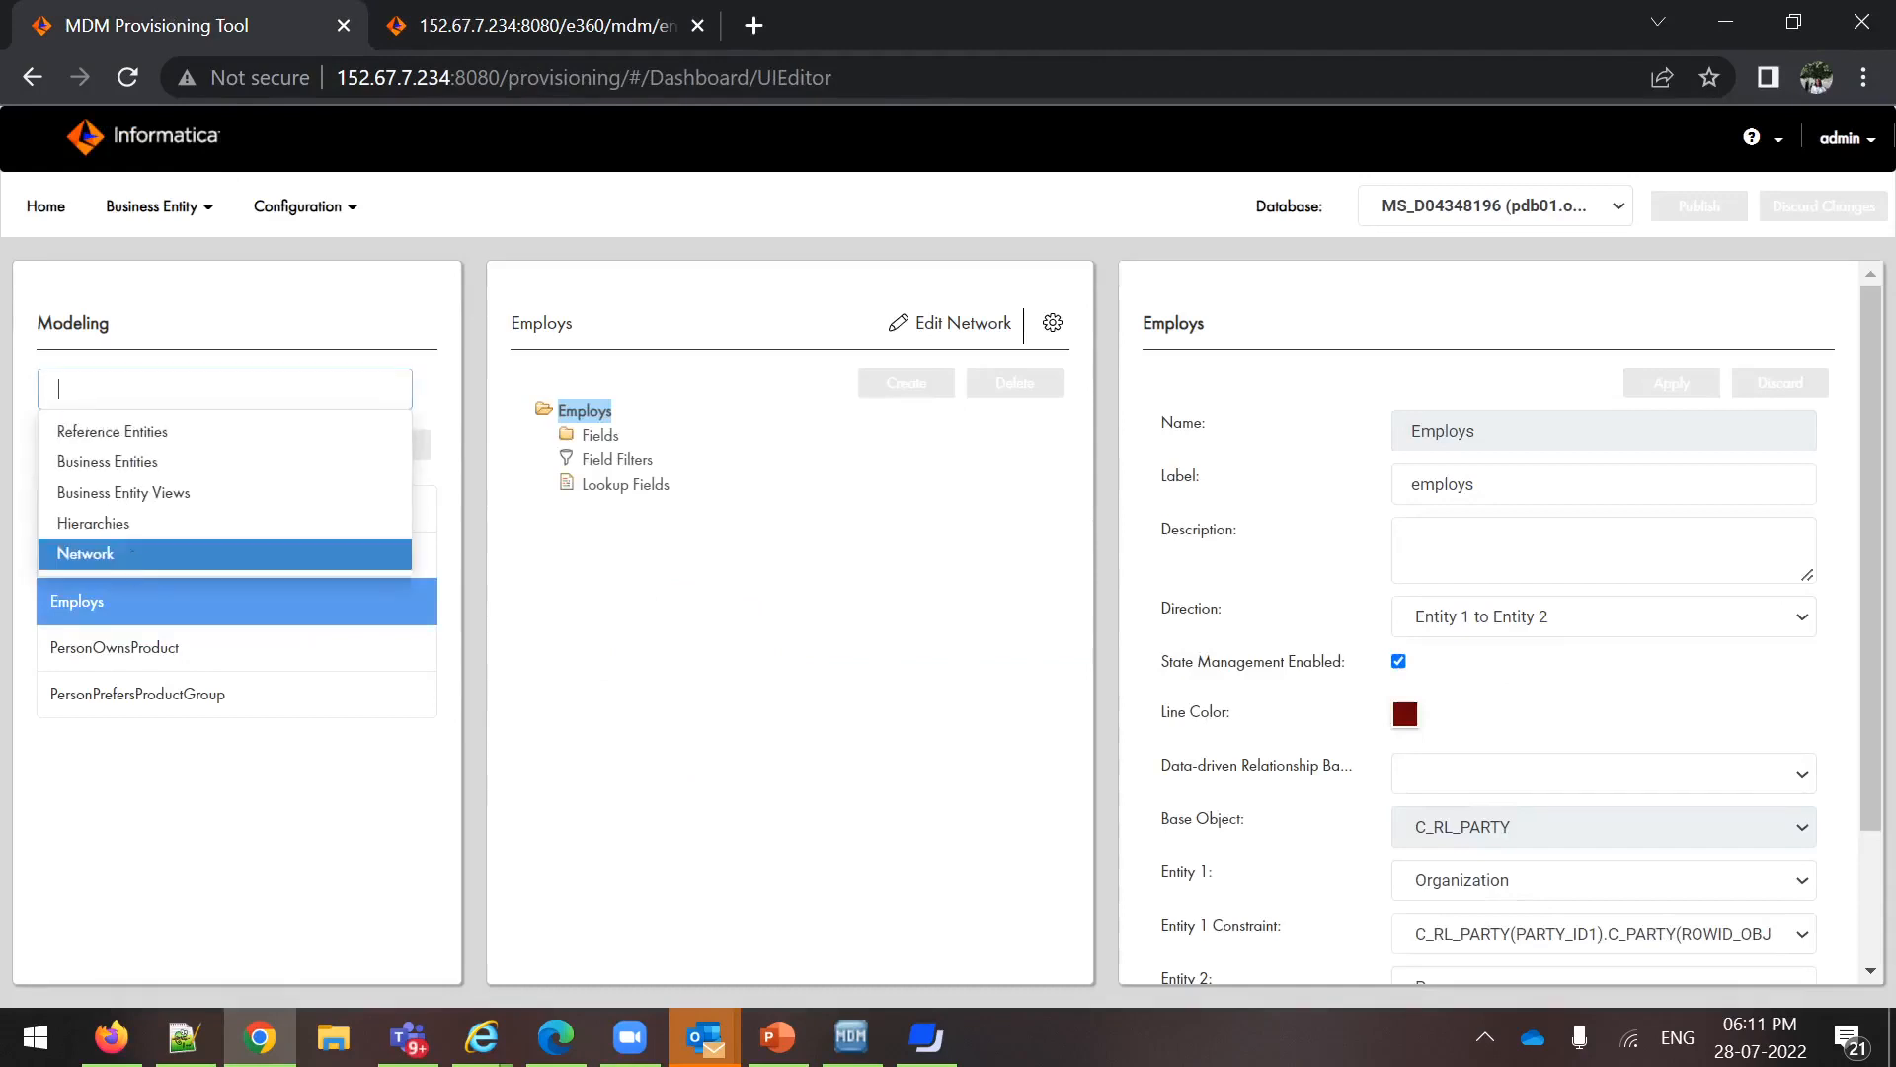
left_click(129, 467)
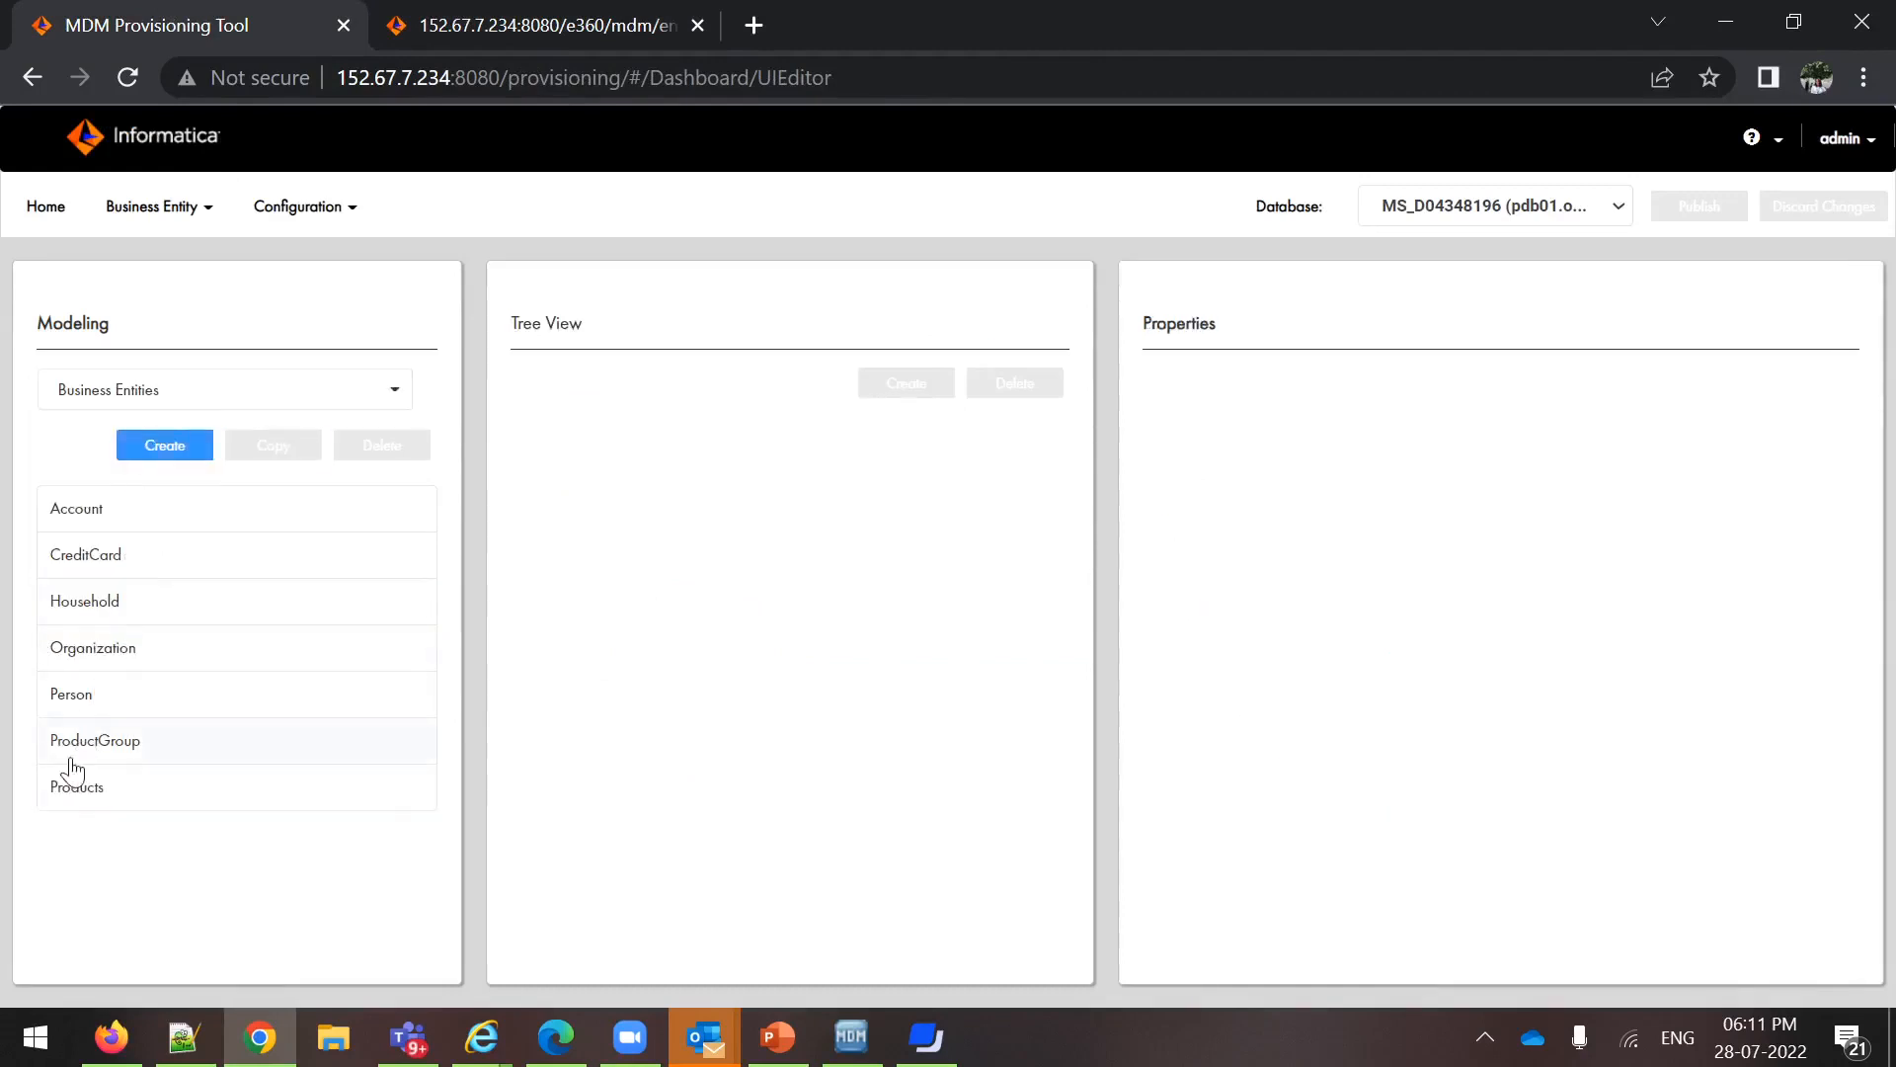
left_click(98, 703)
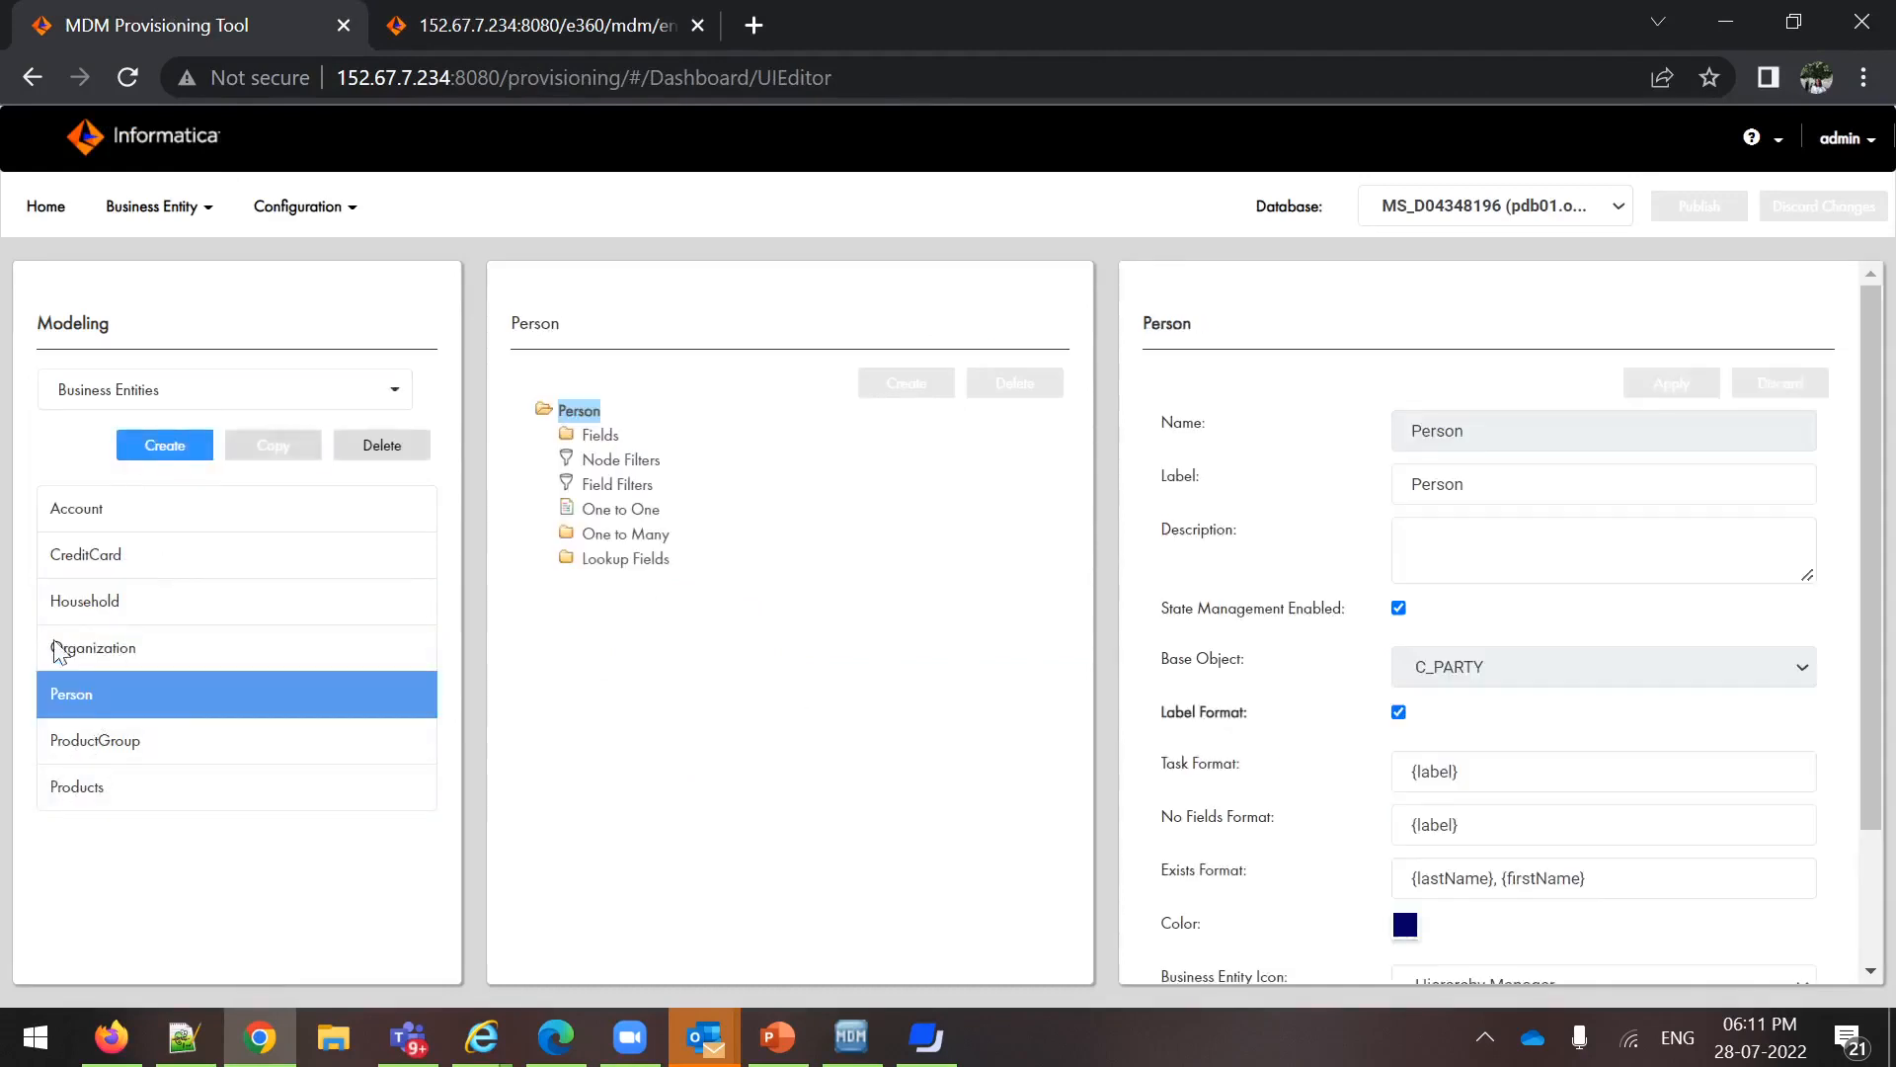
scroll(1419, 943, "down", 2)
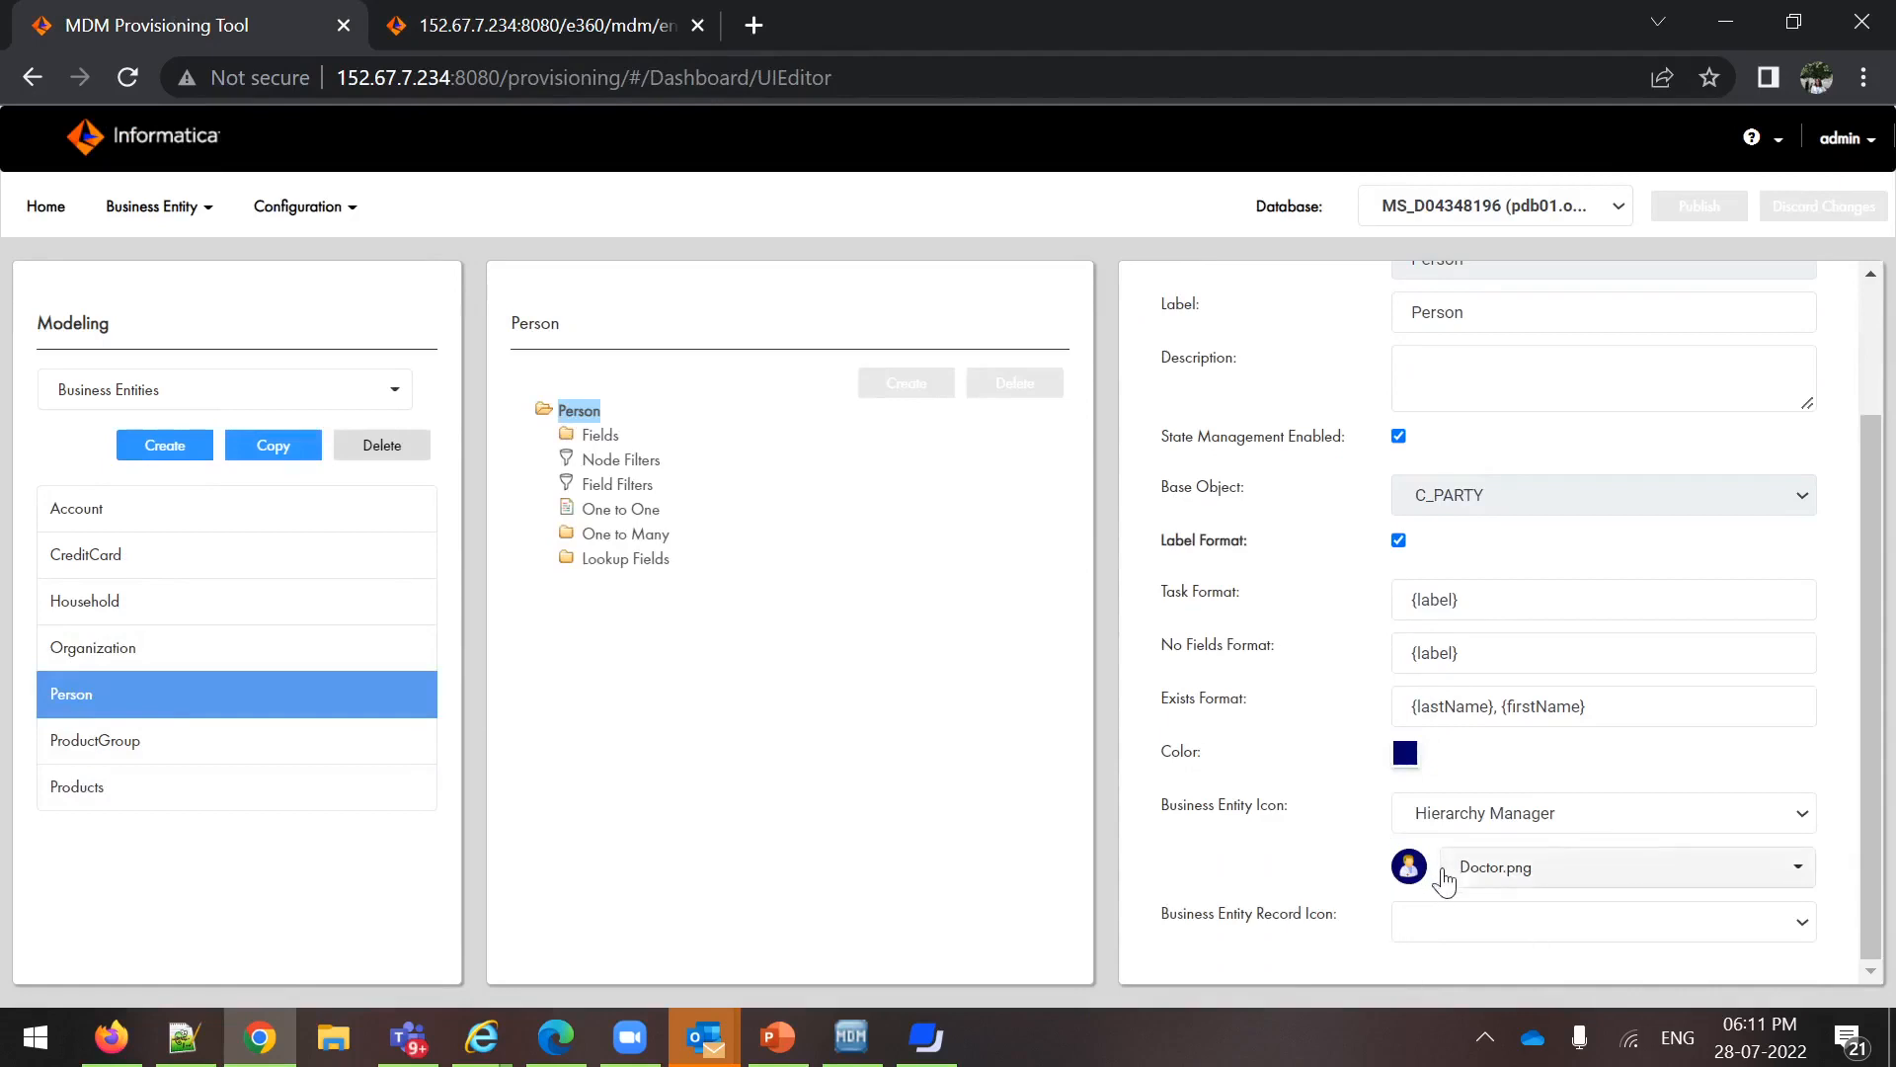
left_click(375, 30)
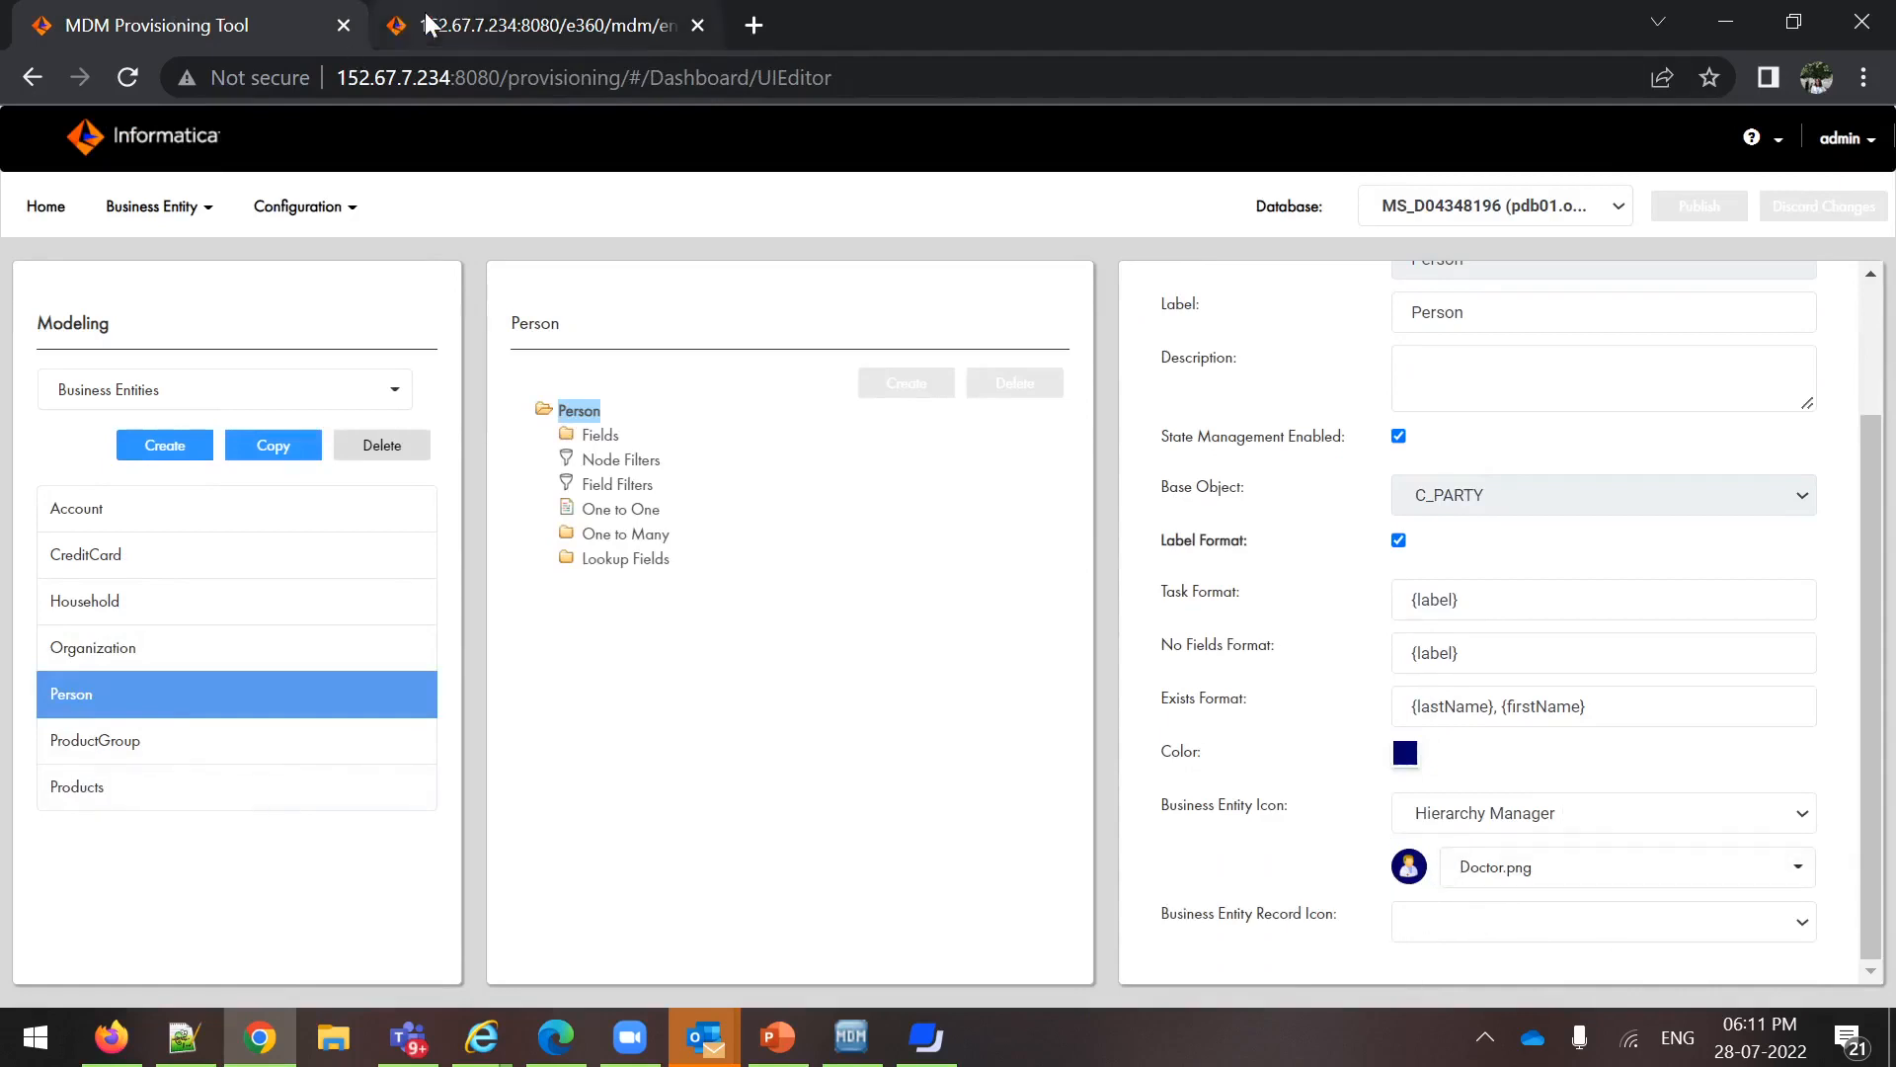
Return to the Provisioning Tool, open the Organization business entity and compare its color and icon with Data Director's network
left_click(89, 24)
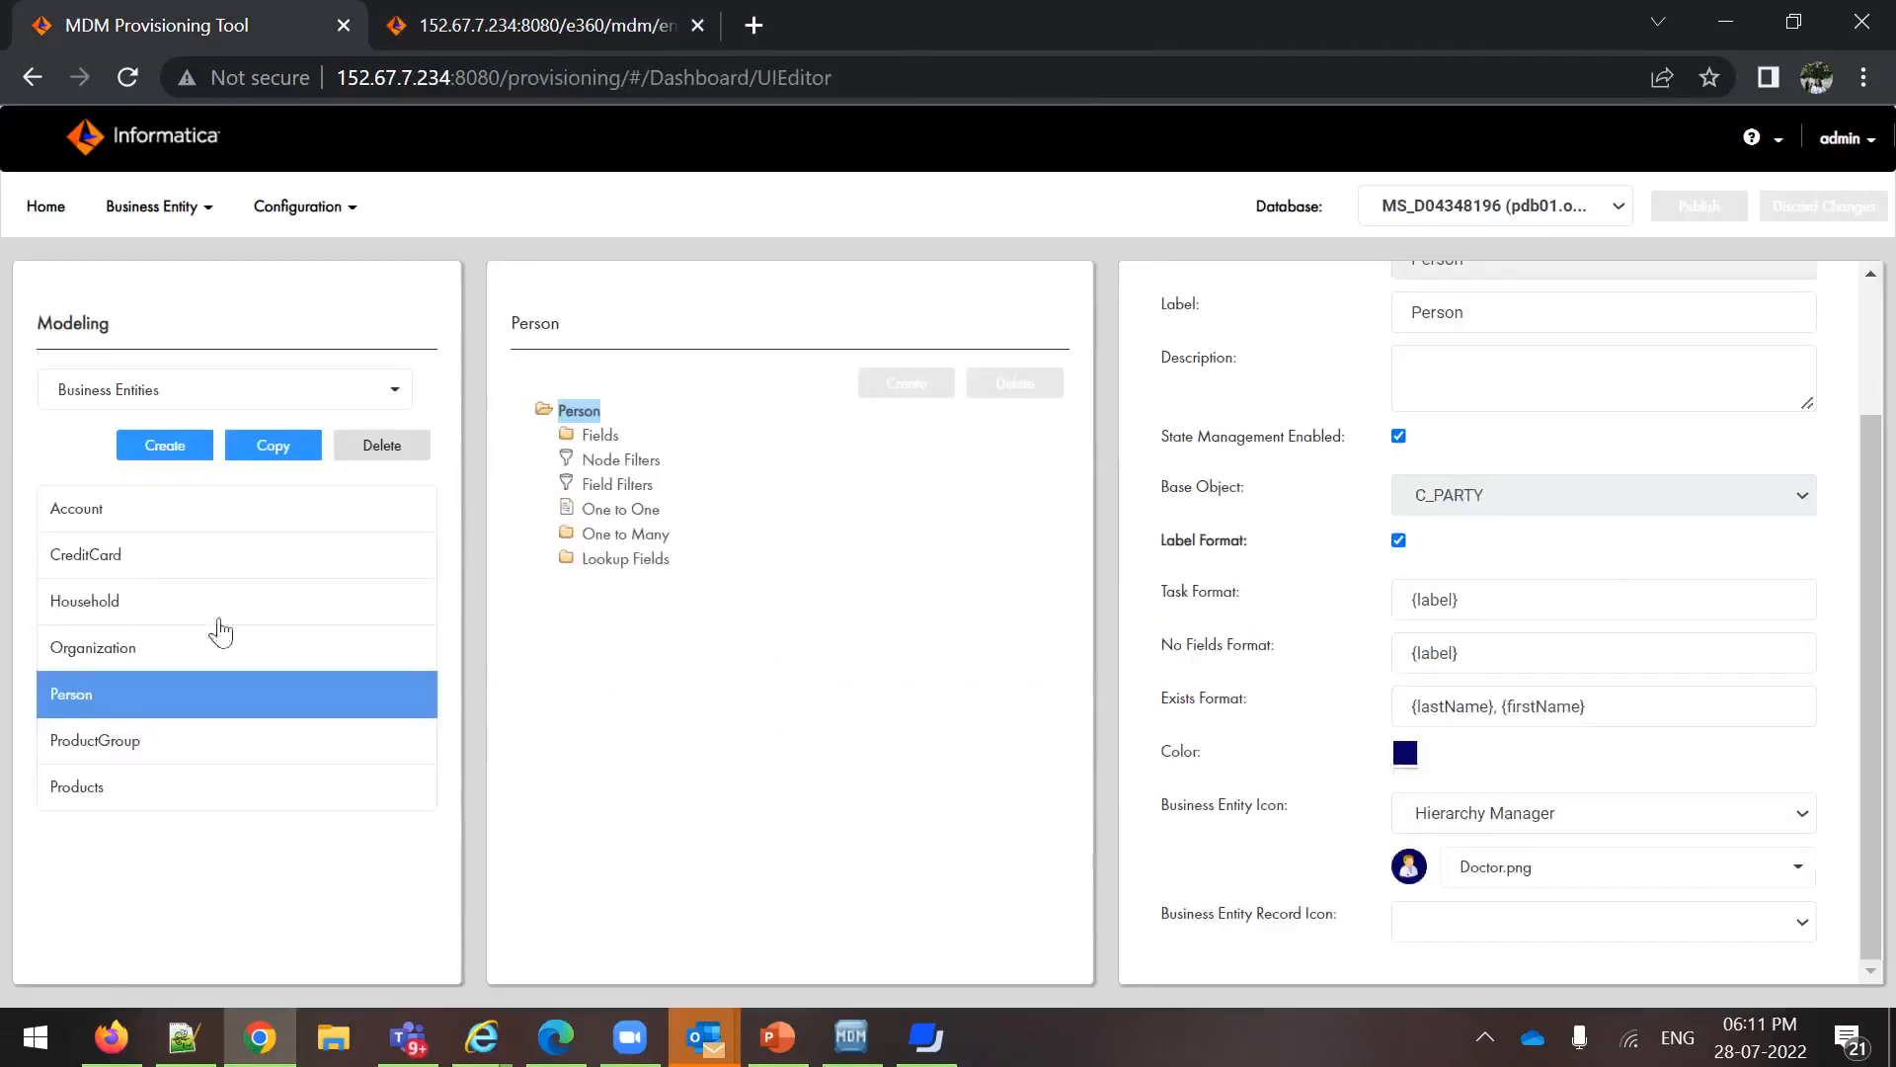
left_click(114, 658)
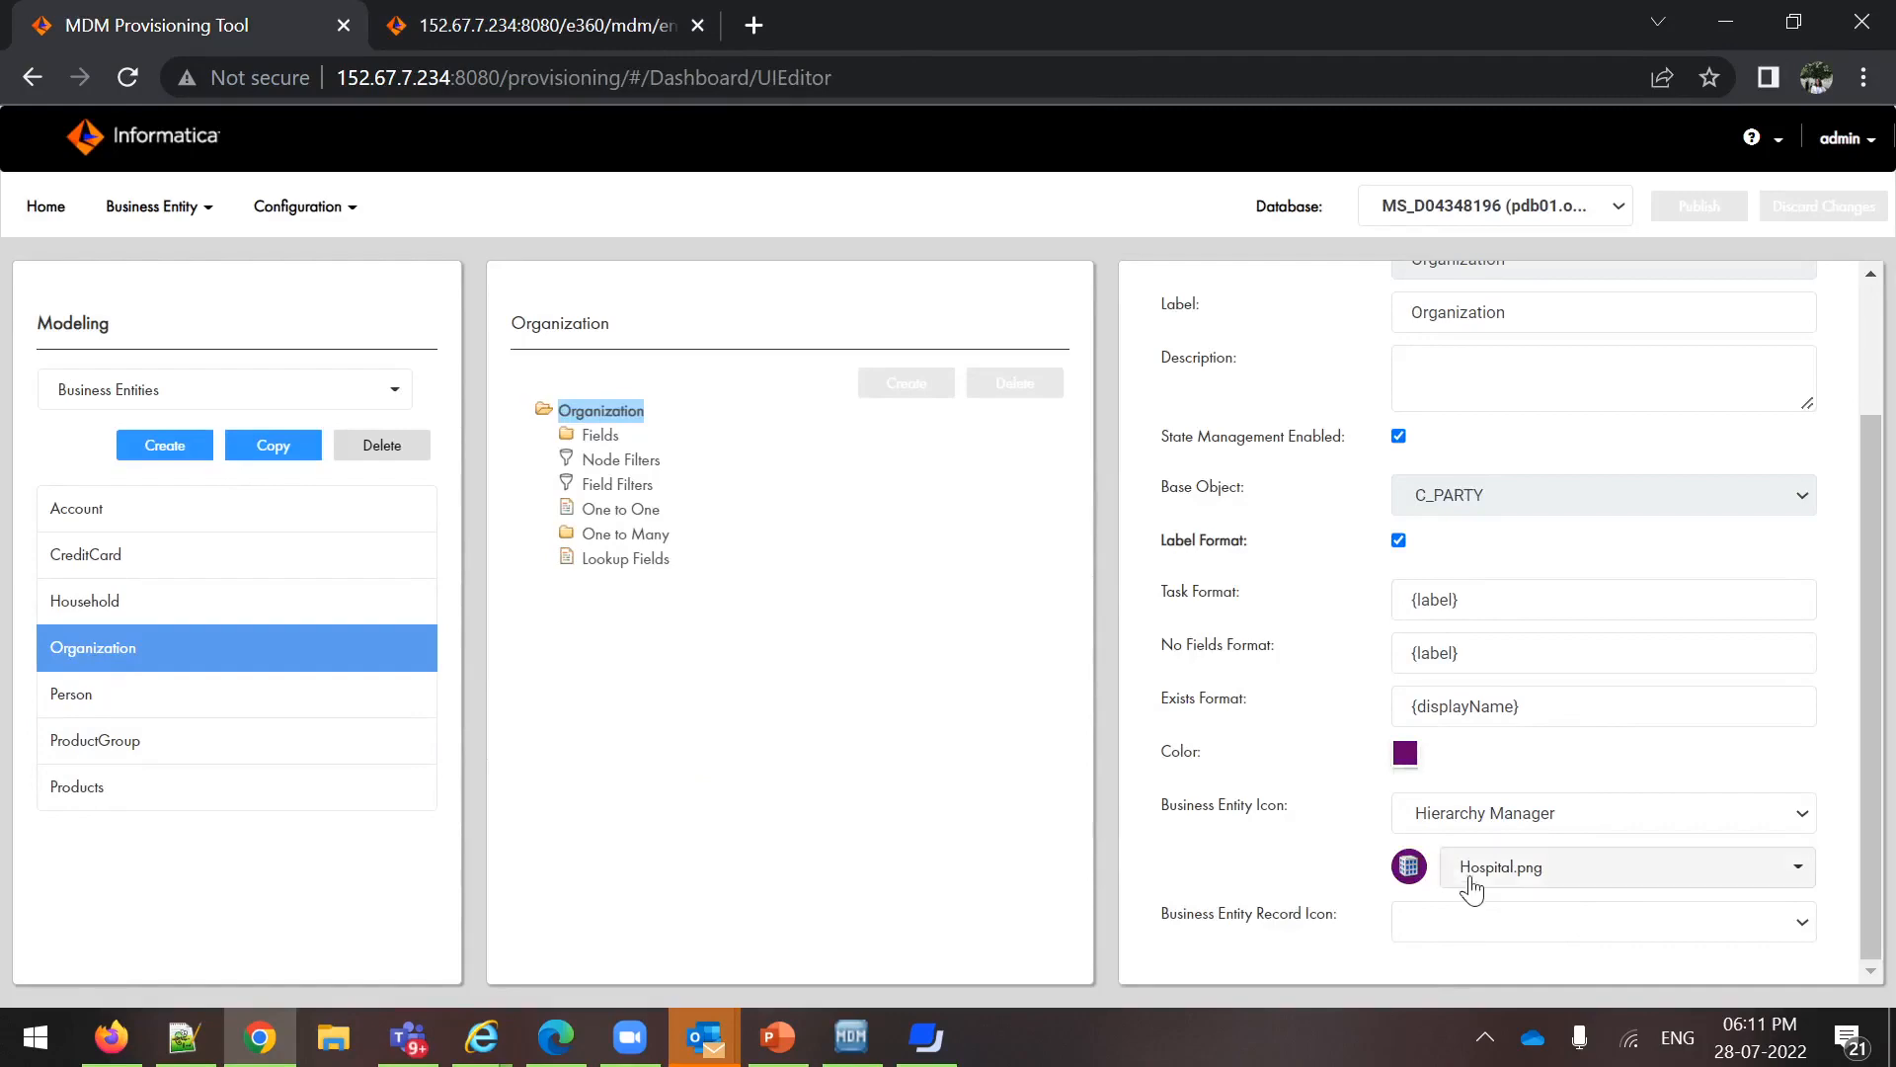
left_click(425, 25)
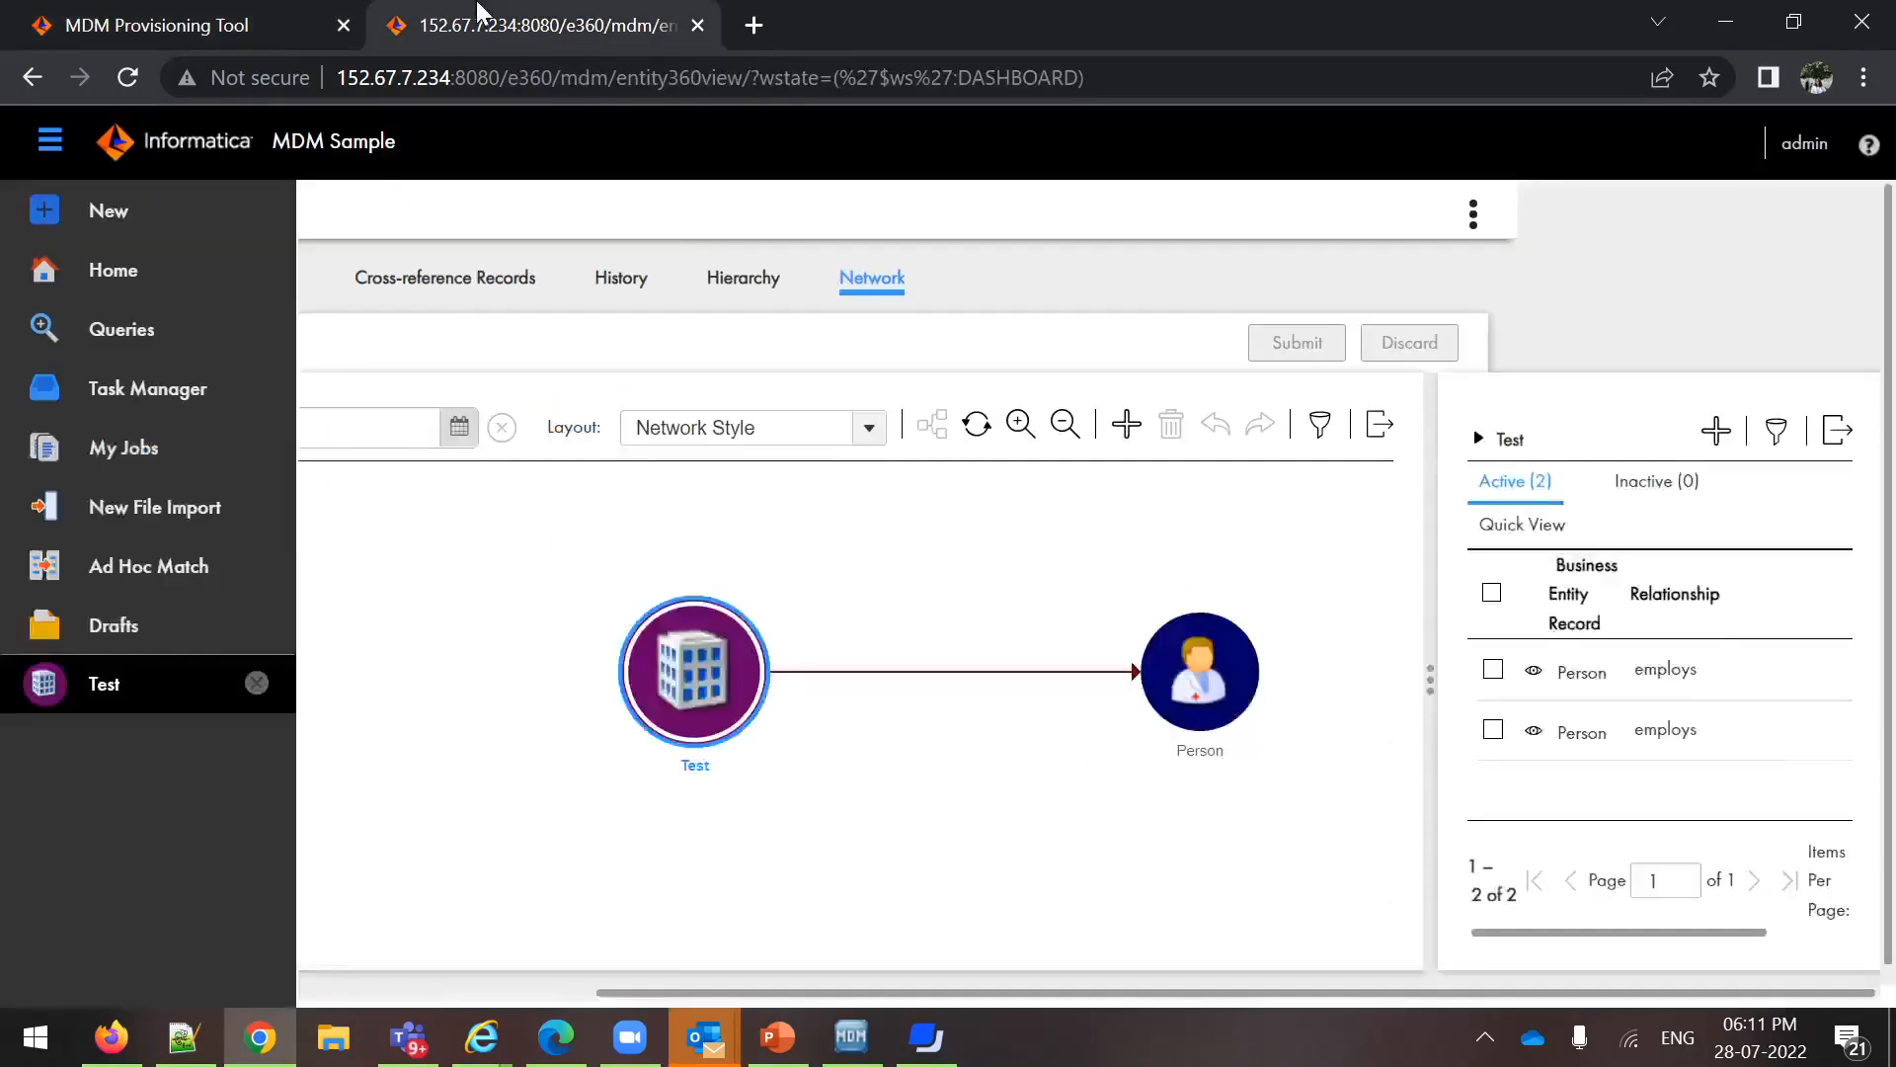
left_click(938, 1049)
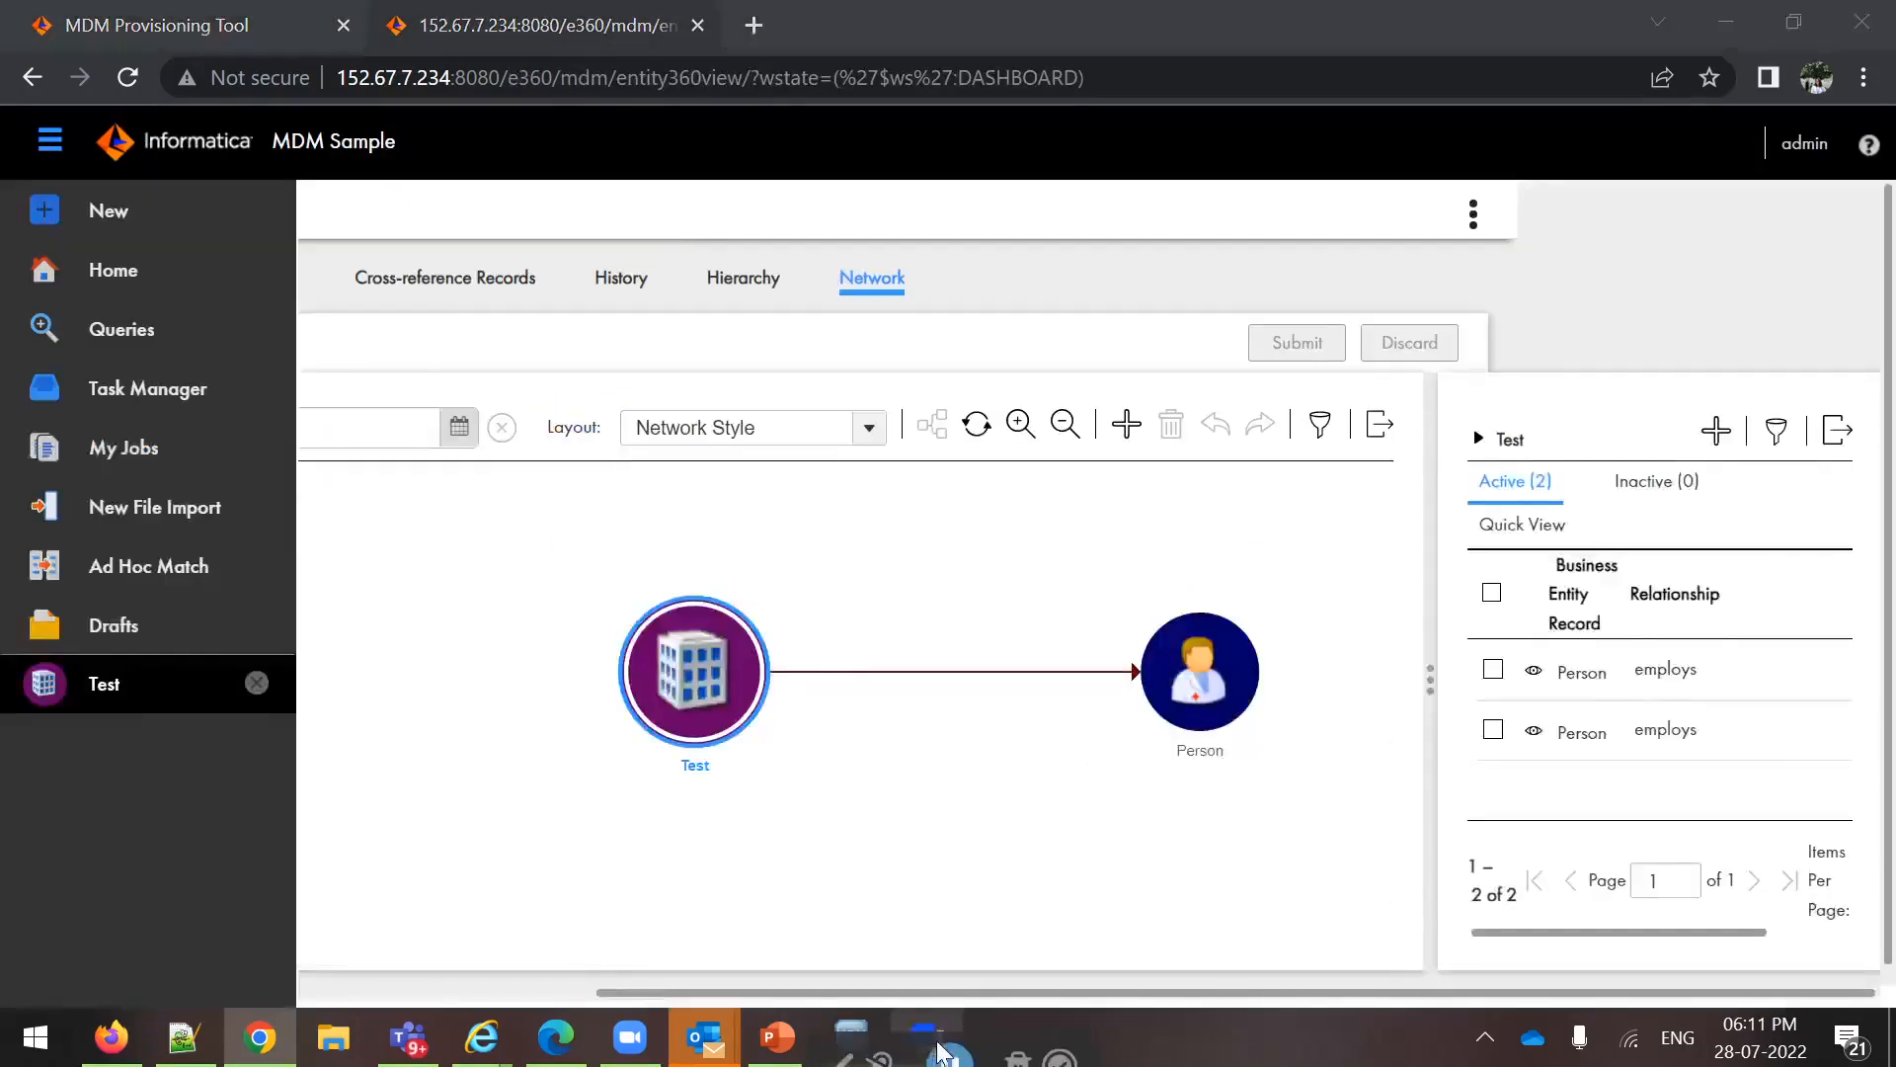